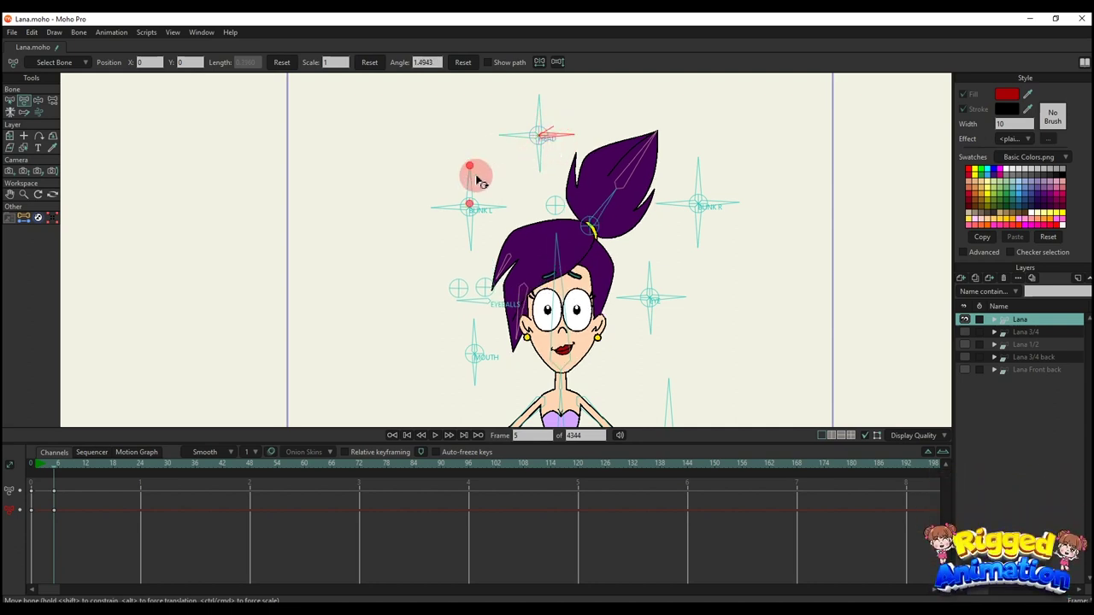
# Test the blink poses at frame 5 by rotating the BLINK L control in several directions and resetting its angle
pyautogui.moveTo(480, 180); pyautogui.dragTo(513, 213)
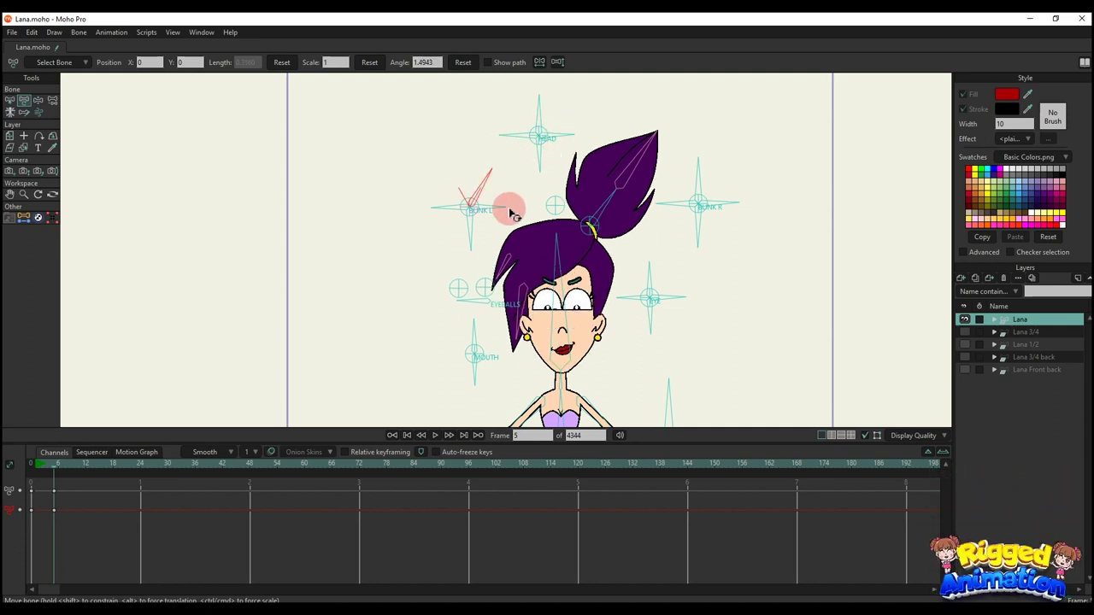
pyautogui.moveTo(485, 175); pyautogui.dragTo(503, 150)
pyautogui.click(472, 63)
pyautogui.click(463, 64)
pyautogui.moveTo(481, 207); pyautogui.dragTo(475, 261)
pyautogui.moveTo(659, 165); pyautogui.dragTo(605, 98)
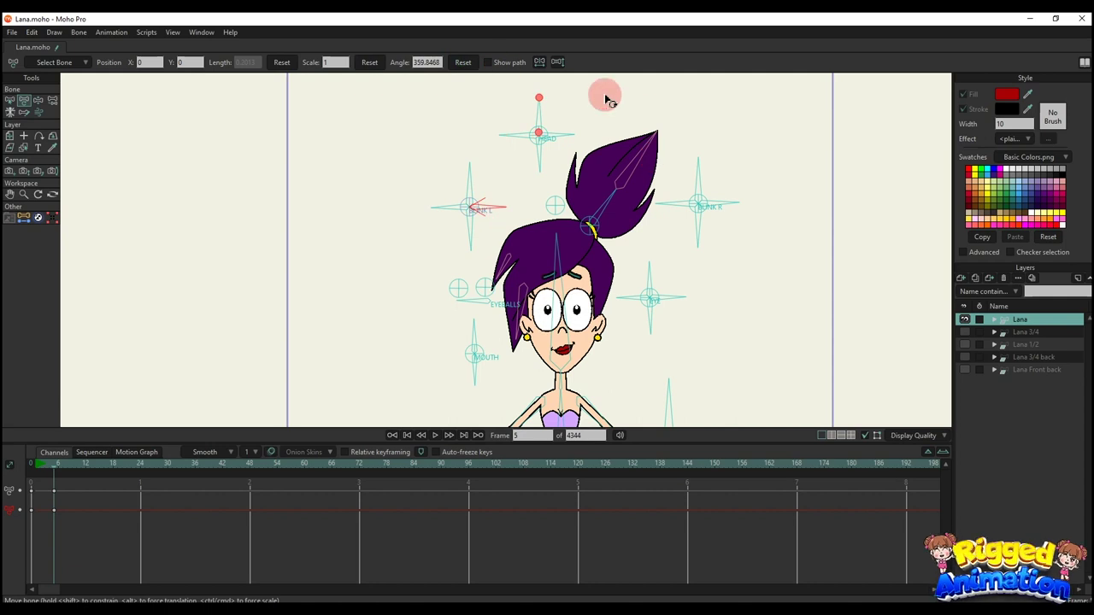
# Rotate the BLINK R control through its eyelid poses with angle resets in between, and delete the blink test keyframes
pyautogui.moveTo(705, 176); pyautogui.dragTo(736, 226)
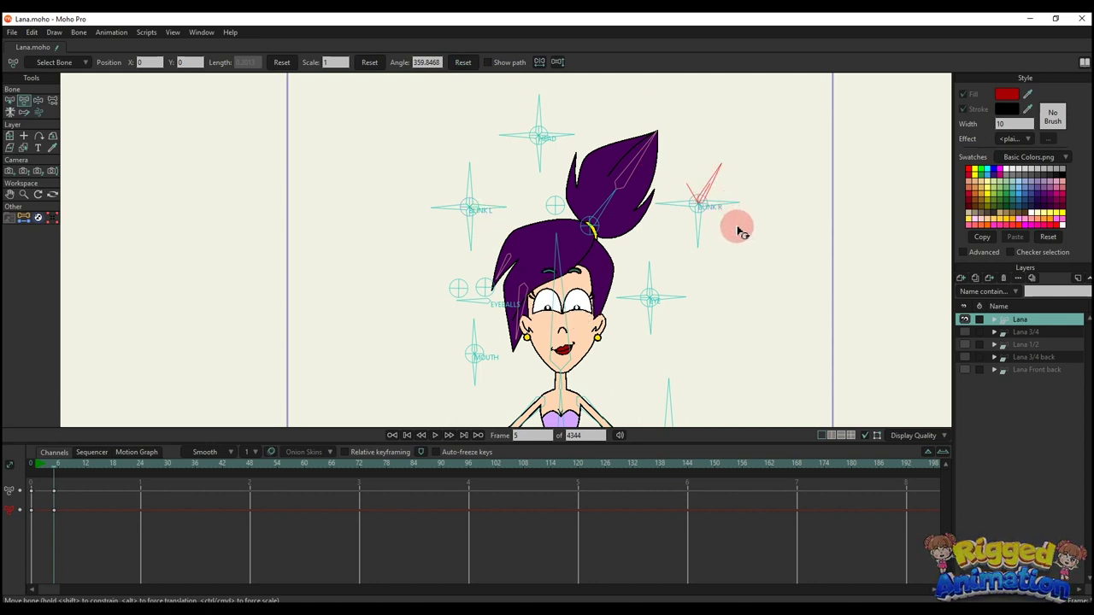
pyautogui.click(462, 62)
pyautogui.moveTo(693, 198); pyautogui.dragTo(680, 235)
pyautogui.click(463, 63)
pyautogui.click(695, 221)
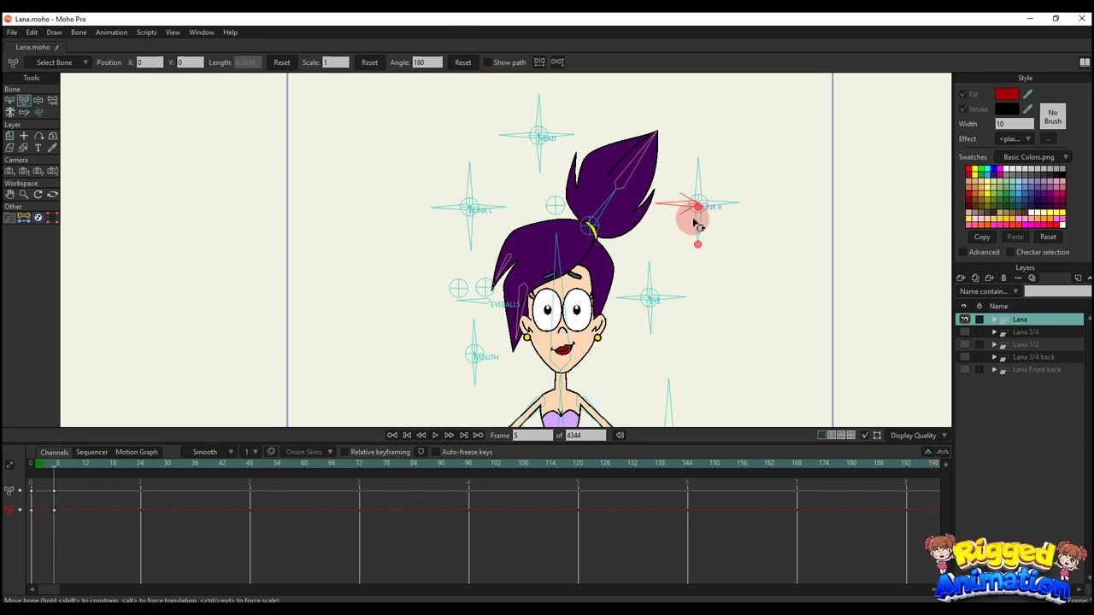
pyautogui.moveTo(689, 231)
pyautogui.mouseDown()
pyautogui.moveTo(732, 229)
pyautogui.moveTo(712, 174)
pyautogui.moveTo(699, 248)
pyautogui.mouseUp()
pyautogui.click(455, 66)
pyautogui.click(695, 186)
pyautogui.moveTo(115, 535); pyautogui.dragTo(44, 481)
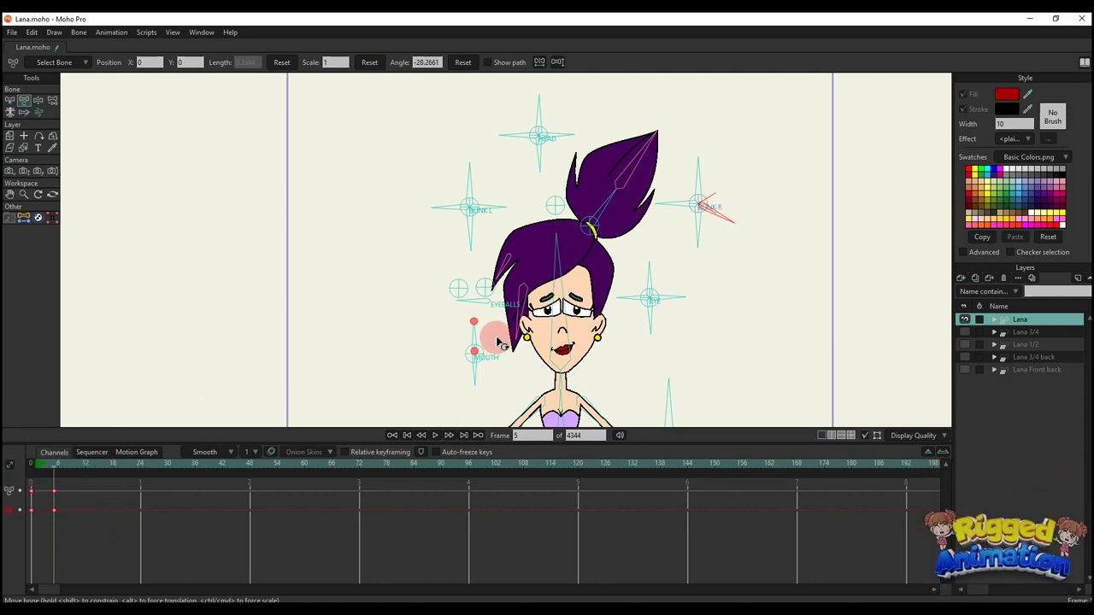
pyautogui.press('Delete')
# Shift a pupil with its round eyeball control and rotate the EYE control to test the eye shapes
pyautogui.scroll(2, 483, 256)
pyautogui.moveTo(501, 323); pyautogui.dragTo(394, 221)
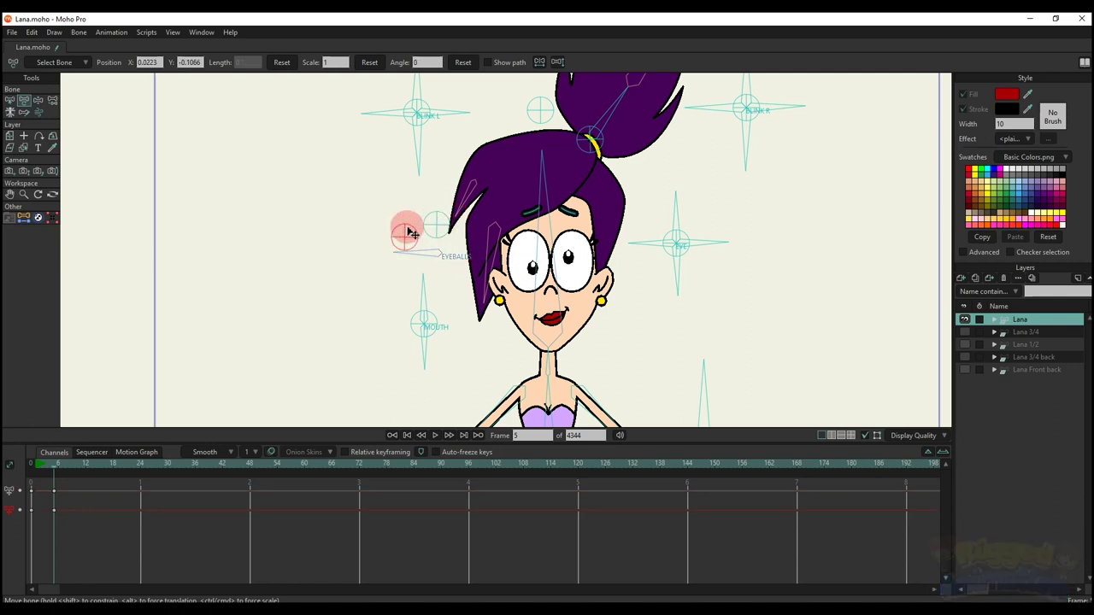
pyautogui.moveTo(675, 205); pyautogui.dragTo(709, 226)
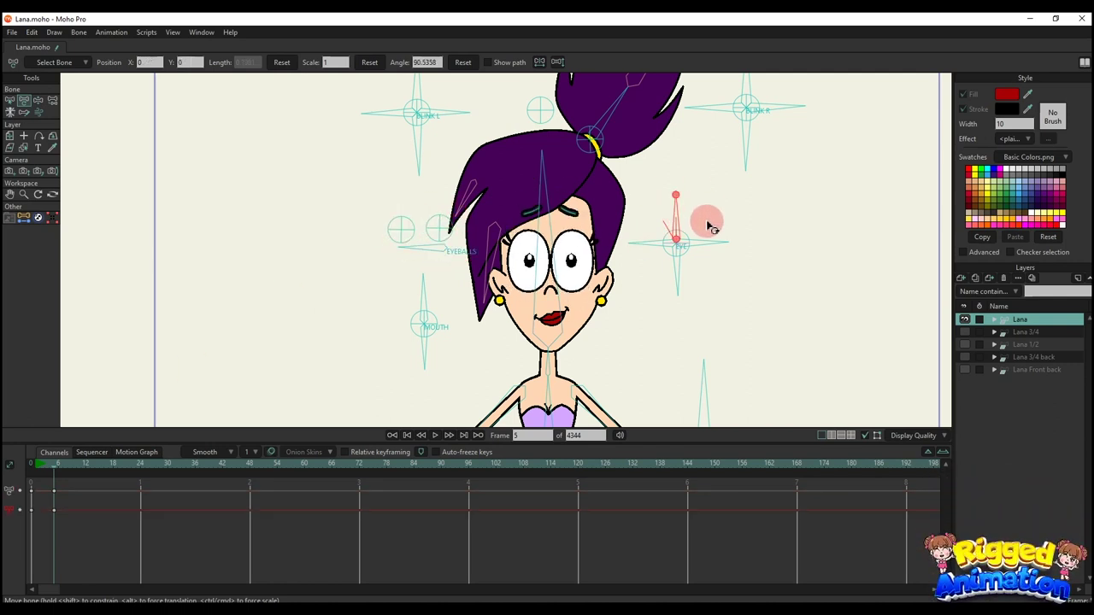
pyautogui.moveTo(680, 271); pyautogui.dragTo(716, 261)
# Turn the character's head sideways with the HEAD control and swing the EYE control
pyautogui.scroll(-5, 706, 260)
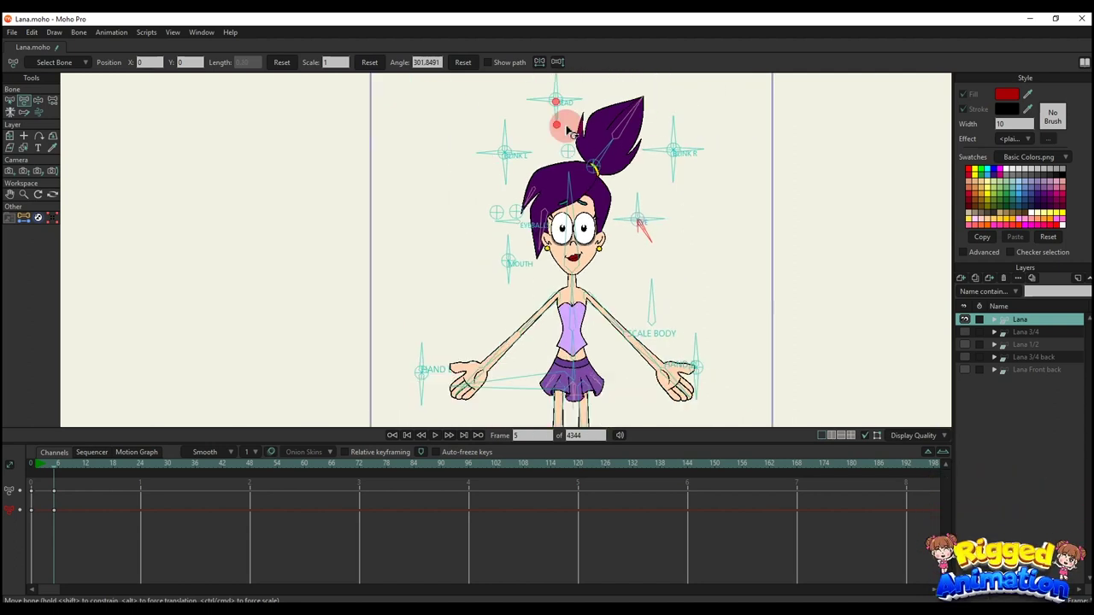
pyautogui.moveTo(565, 96); pyautogui.dragTo(545, 129)
pyautogui.scroll(2, 545, 129)
pyautogui.moveTo(670, 299); pyautogui.dragTo(656, 249)
pyautogui.moveTo(569, 113); pyautogui.dragTo(545, 106)
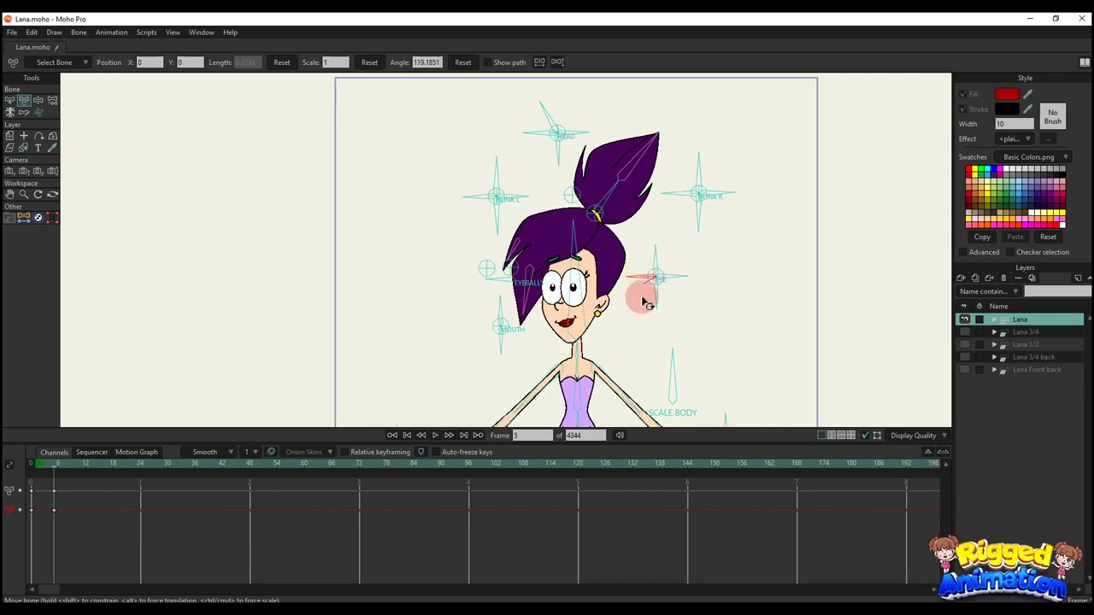
# Rotate the EYE control during playback to switch the pupils to hearts, dollar signs and spirals
pyautogui.moveTo(645, 302); pyautogui.dragTo(652, 326)
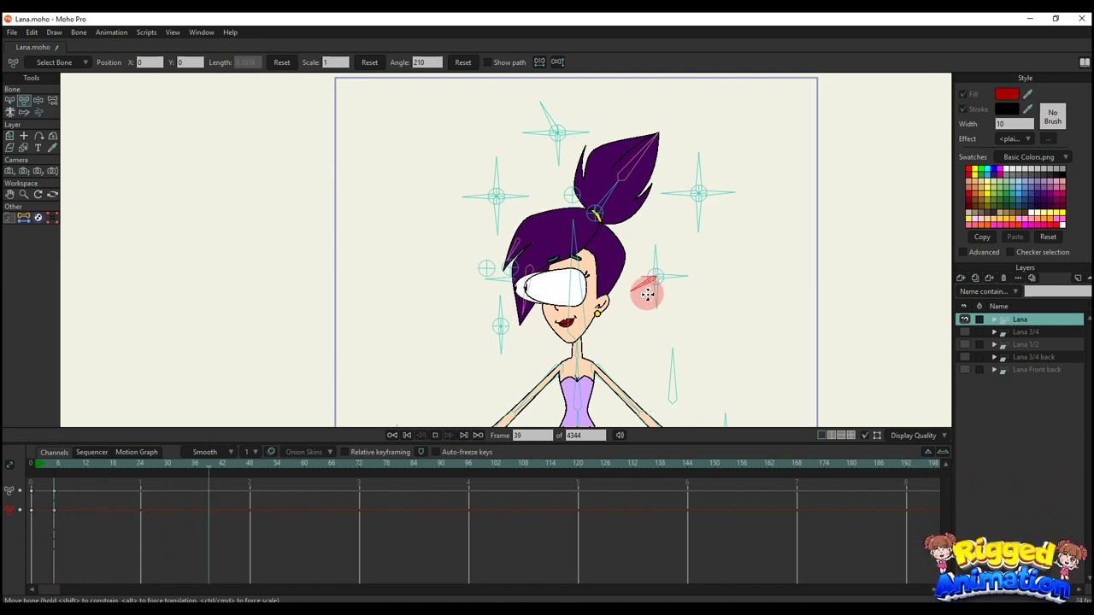
pyautogui.moveTo(646, 293); pyautogui.dragTo(671, 271)
pyautogui.scroll(2, 679, 282)
pyautogui.scroll(2, 675, 279)
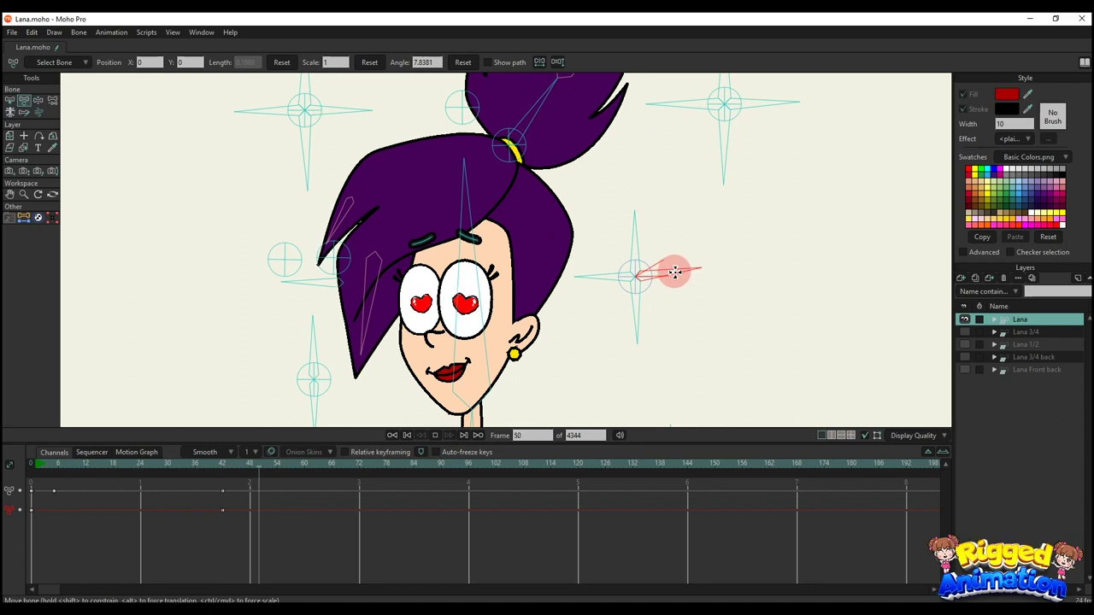
pyautogui.moveTo(675, 272)
pyautogui.mouseDown()
pyautogui.moveTo(671, 262)
pyautogui.moveTo(686, 269)
pyautogui.moveTo(676, 253)
pyautogui.mouseUp()
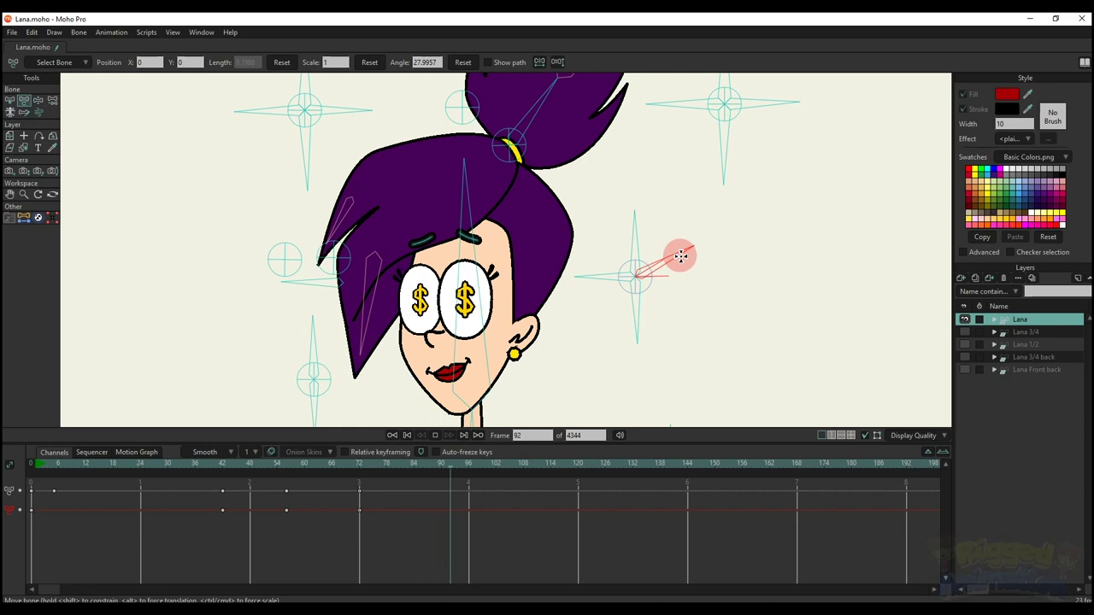
pyautogui.click(680, 256)
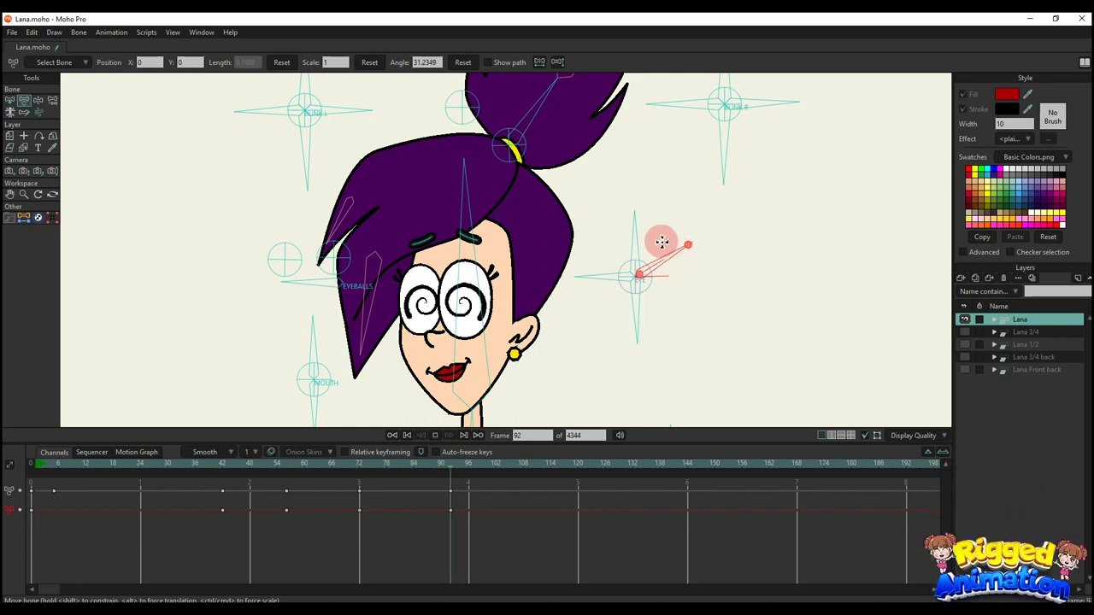
pyautogui.press('space')
# Delete all the head and eye test keyframes from the timeline
pyautogui.moveTo(521, 539); pyautogui.dragTo(4, 276)
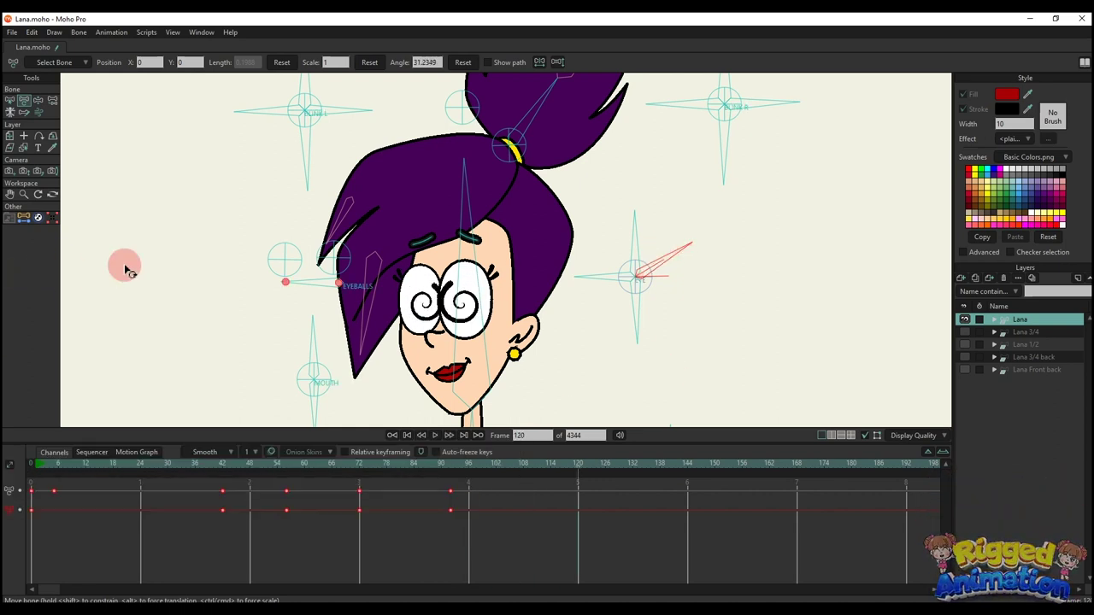
pyautogui.press('Delete')
pyautogui.scroll(-4, 565, 271)
pyautogui.moveTo(601, 242); pyautogui.dragTo(636, 198)
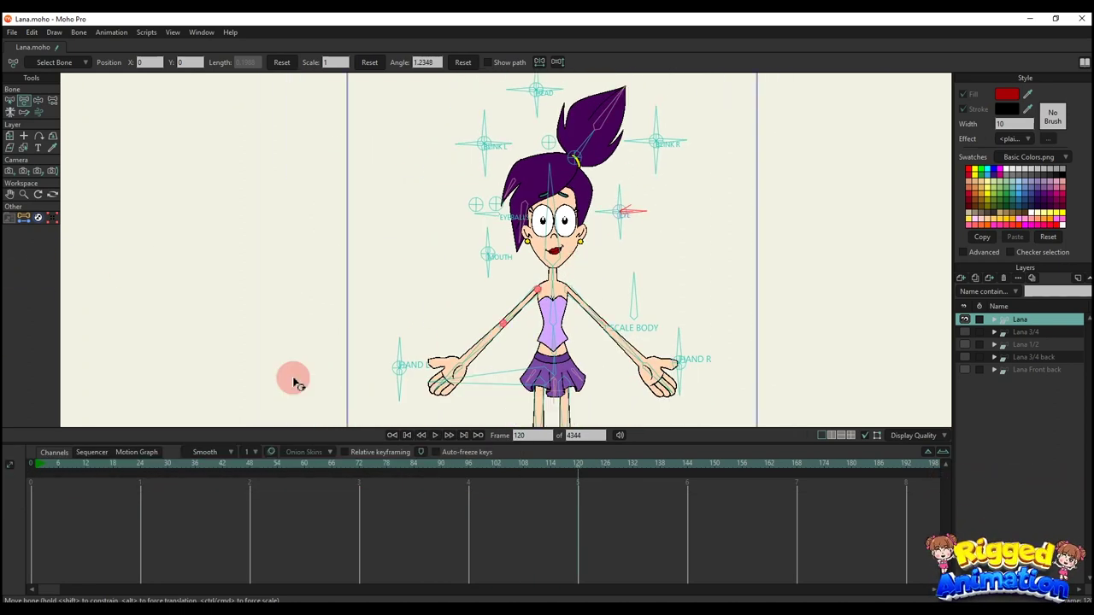
# Rotate the MOUTH control at frame 6 through its different mouth shapes
pyautogui.scroll(5, 488, 288)
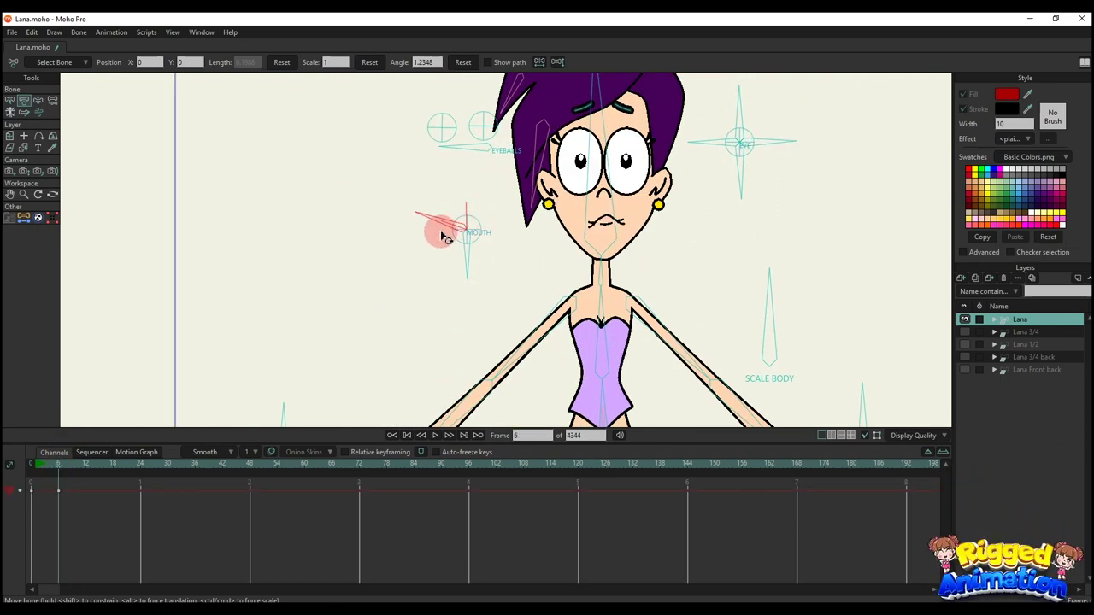
pyautogui.moveTo(457, 201); pyautogui.dragTo(466, 179)
pyautogui.click(442, 226)
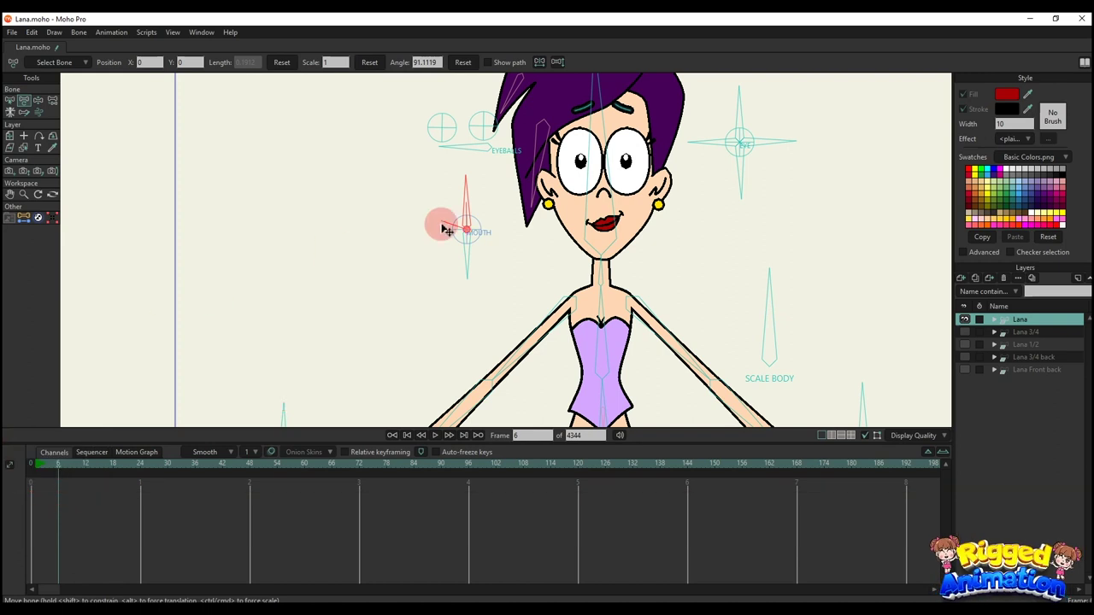
pyautogui.moveTo(484, 256)
pyautogui.mouseDown()
pyautogui.moveTo(452, 251)
pyautogui.moveTo(465, 261)
pyautogui.mouseUp()
pyautogui.click(611, 272)
# Try out the SCALE BODY control beside the torso
pyautogui.scroll(-6, 627, 219)
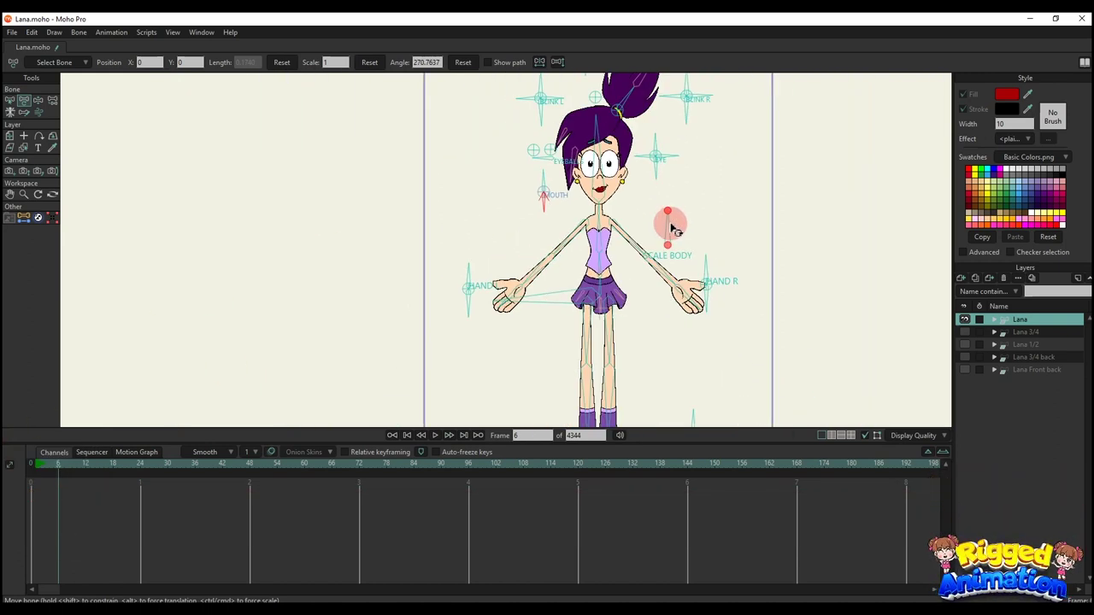
pyautogui.click(653, 231)
pyautogui.moveTo(653, 230)
pyautogui.mouseDown()
pyautogui.moveTo(690, 222)
pyautogui.moveTo(671, 225)
pyautogui.mouseUp()
pyautogui.click(141, 538)
# Rotate the HAND L and HAND R controls to test the hand poses at frame 6
pyautogui.click(465, 292)
pyautogui.scroll(5, 478, 282)
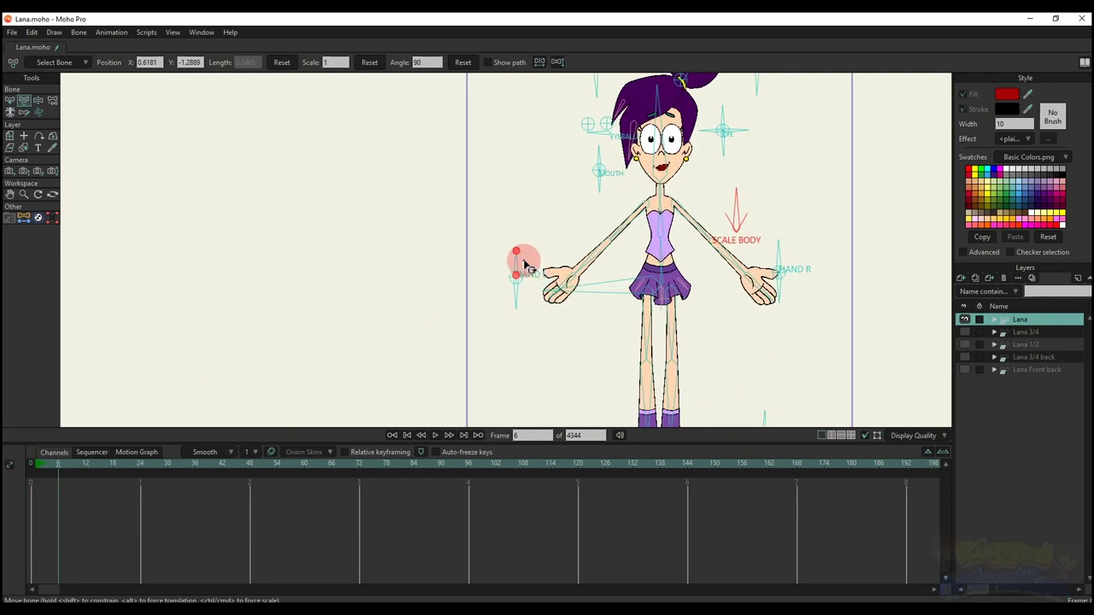
pyautogui.moveTo(408, 249); pyautogui.dragTo(481, 232)
pyautogui.click(786, 213)
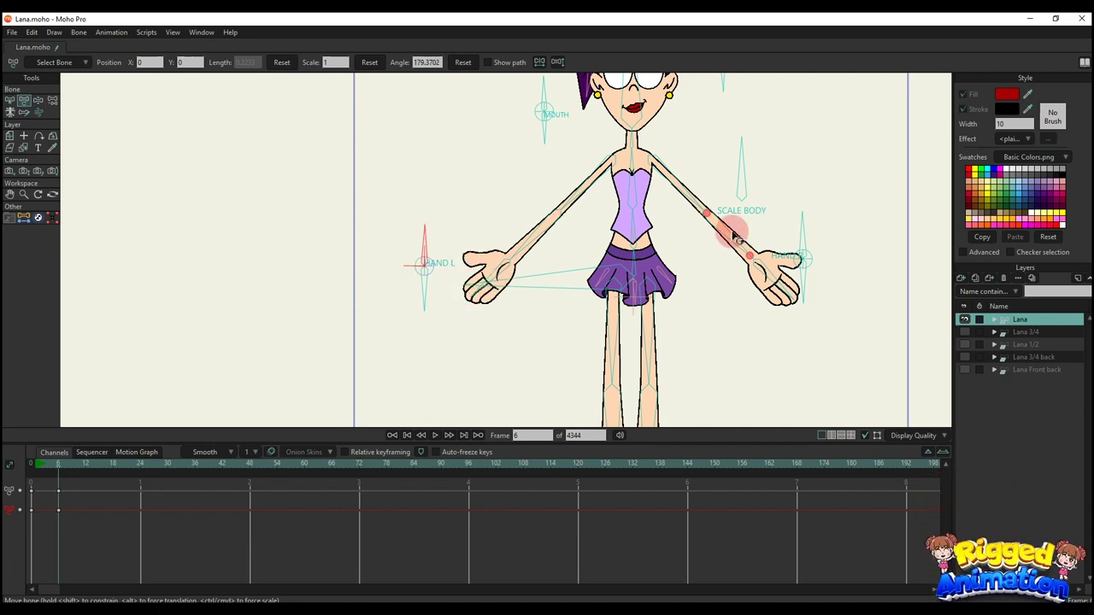
pyautogui.click(824, 243)
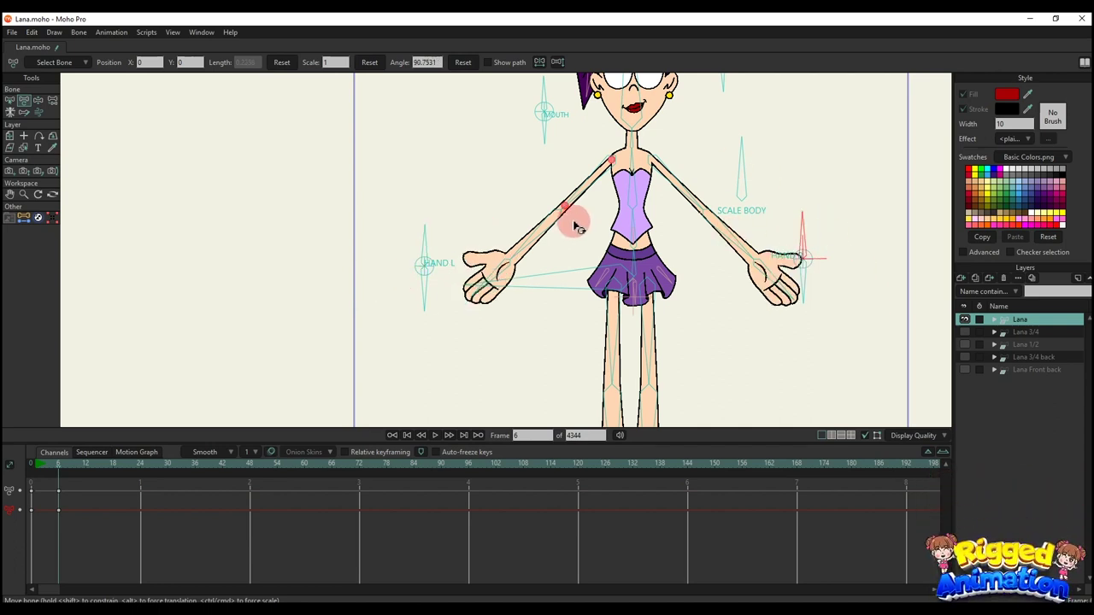
# Swing the lower HAND L and HAND R controls to test the wrists, and delete the hand test keyframes
pyautogui.moveTo(577, 227); pyautogui.dragTo(465, 276)
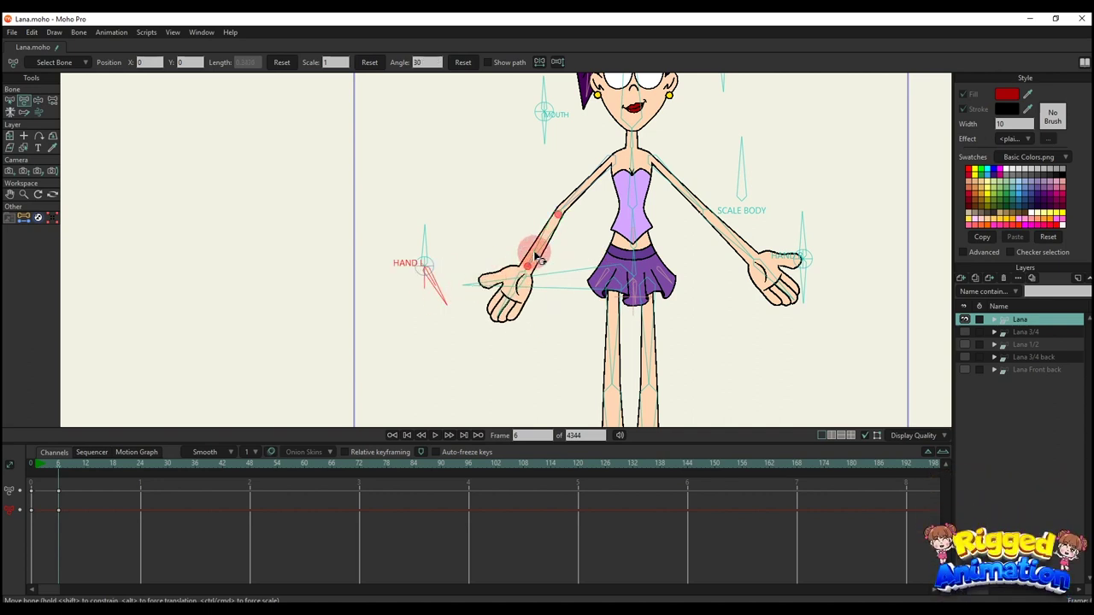
pyautogui.moveTo(535, 257)
pyautogui.mouseDown()
pyautogui.moveTo(642, 252)
pyautogui.moveTo(518, 265)
pyautogui.mouseUp()
pyautogui.moveTo(440, 282); pyautogui.dragTo(324, 306)
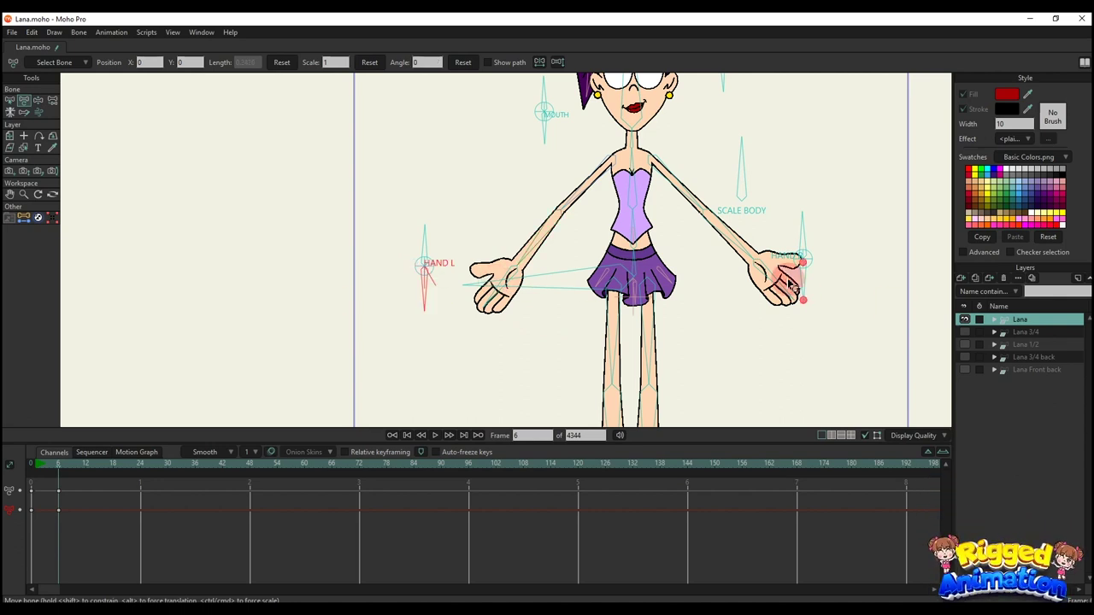
pyautogui.moveTo(790, 285); pyautogui.dragTo(716, 237)
pyautogui.click(581, 270)
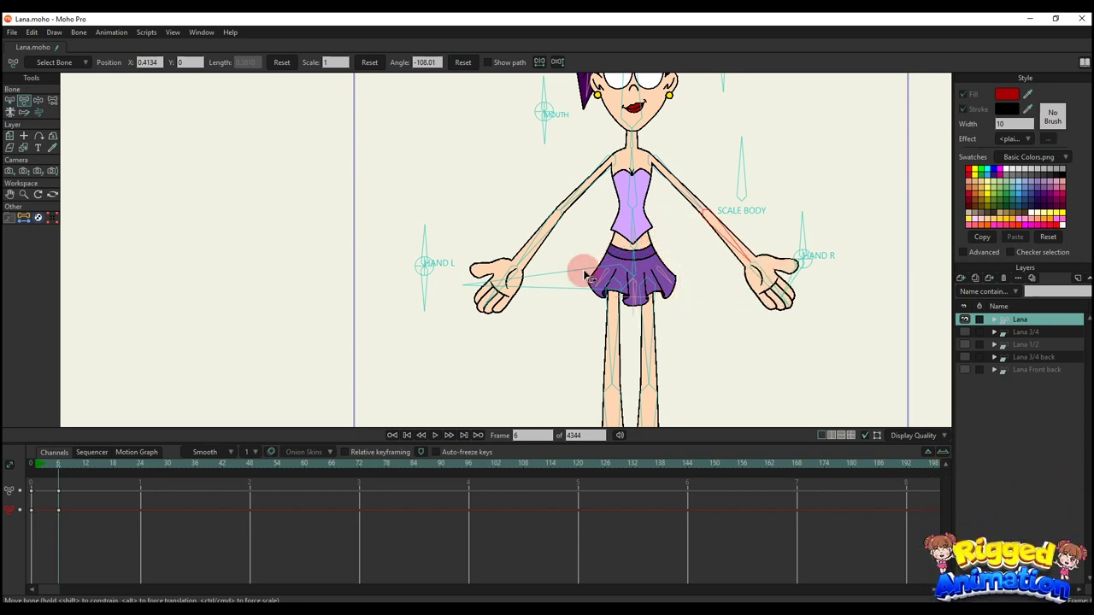
pyautogui.moveTo(119, 529); pyautogui.dragTo(5, 463)
pyautogui.press('Delete')
# Move one foot's long control bone inward across the other foot and rotate the LEG control
pyautogui.scroll(-3, 647, 300)
pyautogui.moveTo(646, 300); pyautogui.dragTo(608, 229)
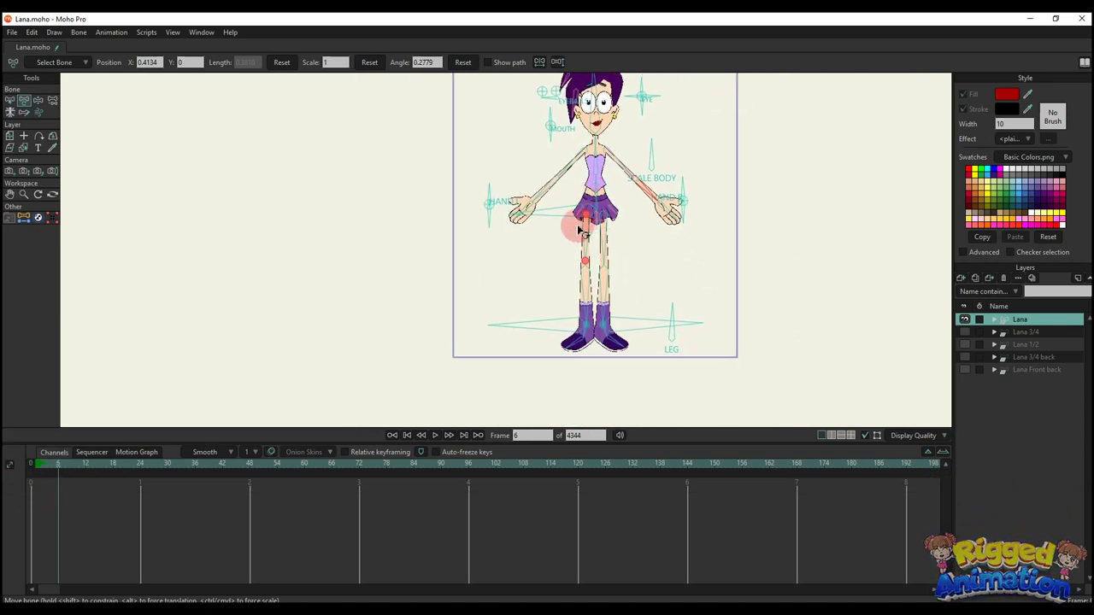
pyautogui.scroll(5, 610, 342)
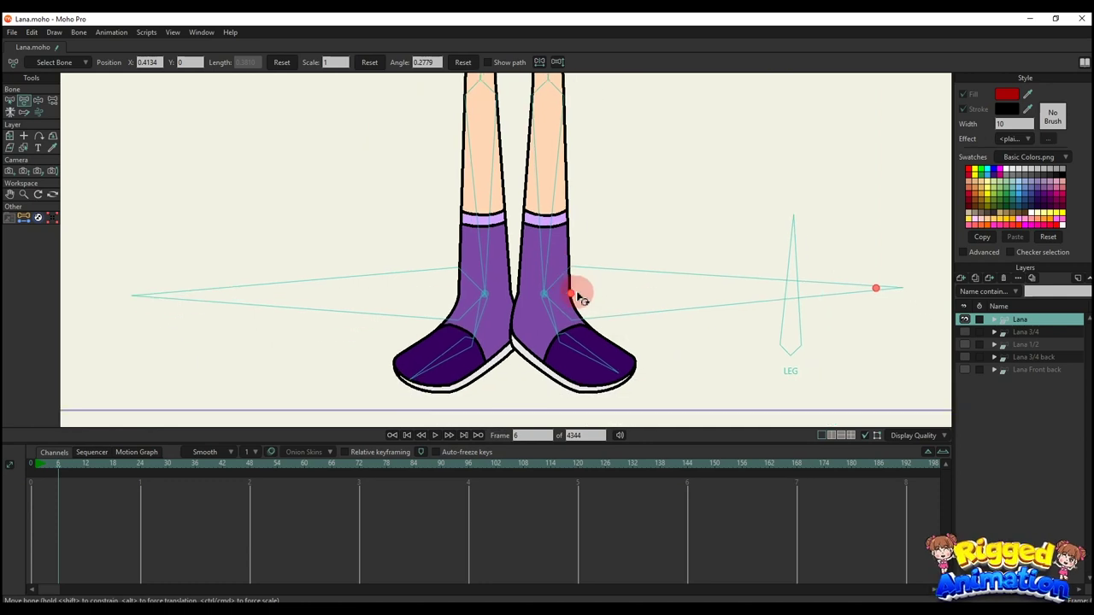
pyautogui.moveTo(574, 297); pyautogui.dragTo(501, 288)
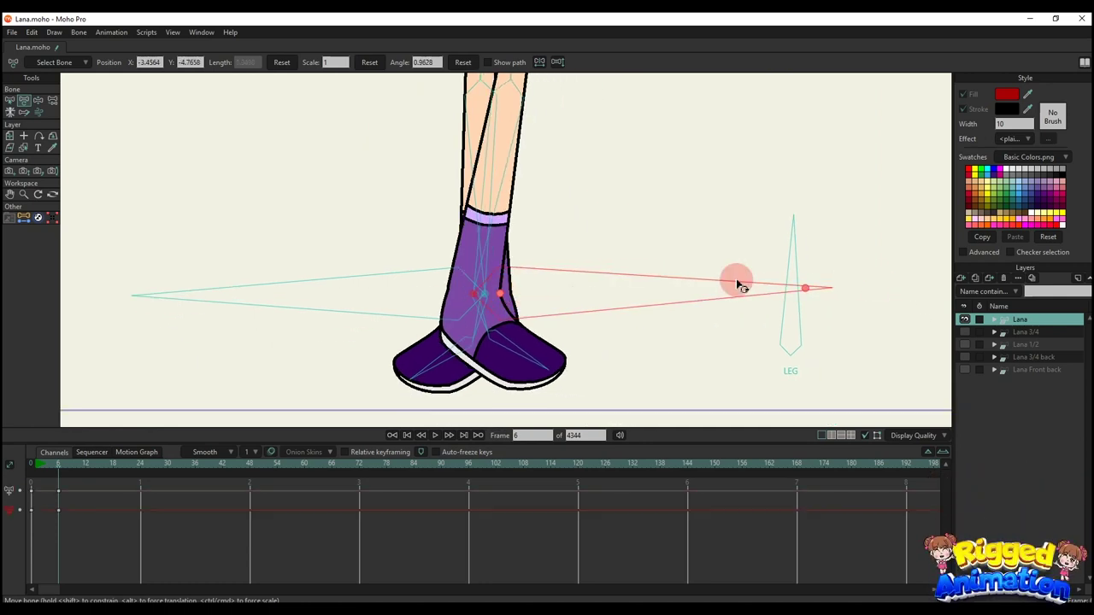
pyautogui.moveTo(795, 256); pyautogui.dragTo(676, 304)
# Delete the foot and leg test keyframes to return the legs to their standing pose
pyautogui.scroll(-2, 676, 303)
pyautogui.moveTo(157, 549); pyautogui.dragTo(2, 419)
pyautogui.press('Delete')
pyautogui.scroll(-3, 451, 322)
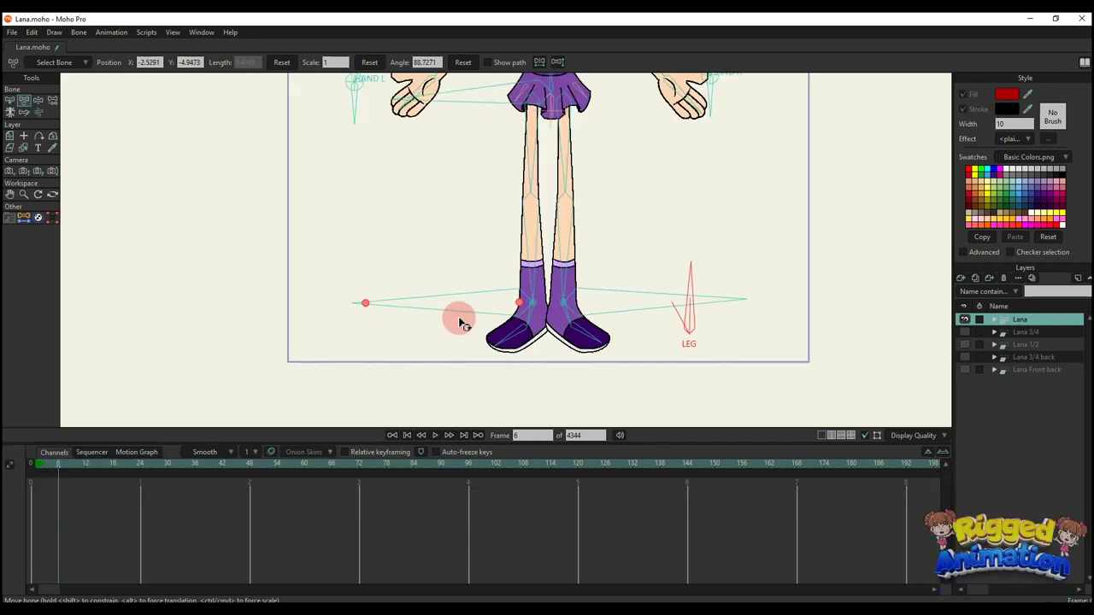
# Lower the hips into a crouch at frame 6 using Manipulate Bones, and play the animation
pyautogui.moveTo(504, 244); pyautogui.dragTo(566, 293)
pyautogui.press('z')
pyautogui.moveTo(540, 229); pyautogui.dragTo(559, 286)
pyautogui.scroll(-1, 555, 261)
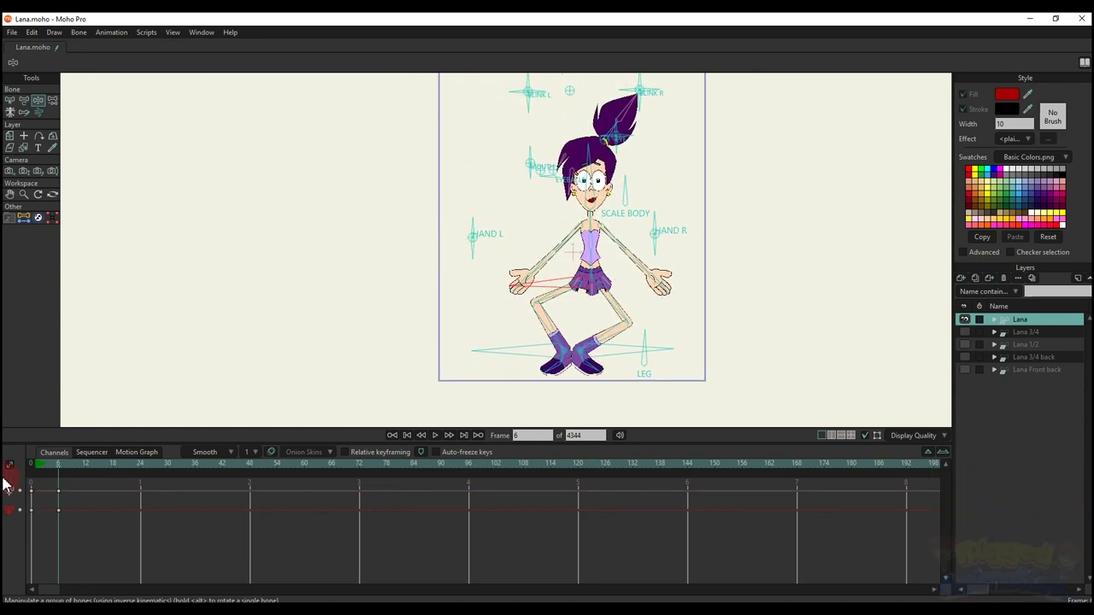
pyautogui.press('space')
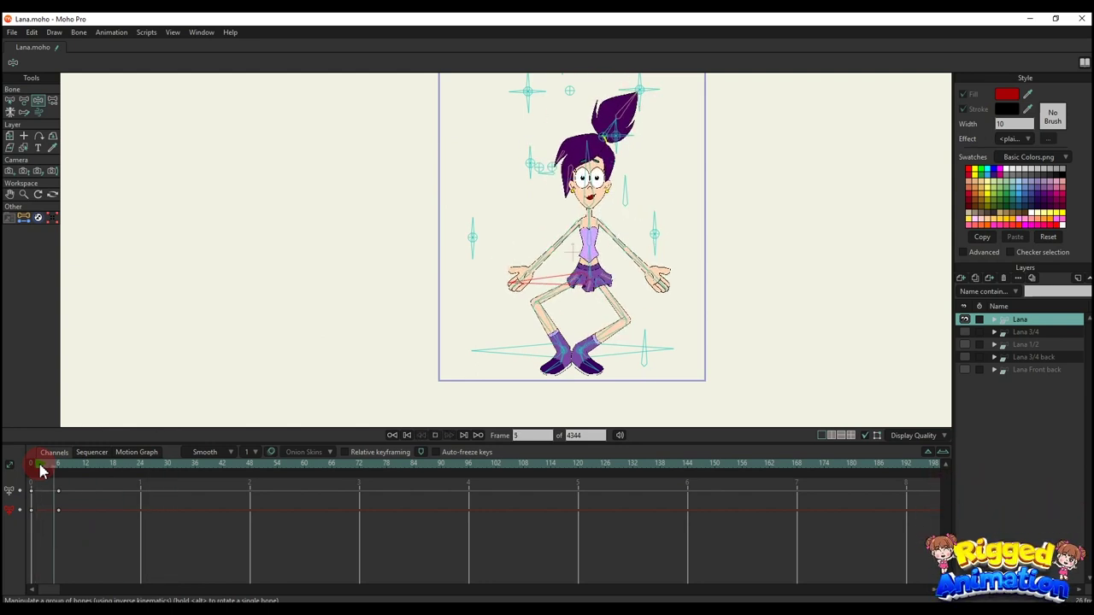
# Adjust the skirt bone over the raised thigh in the crouch pose at frame 6
pyautogui.click(58, 468)
pyautogui.scroll(6, 490, 374)
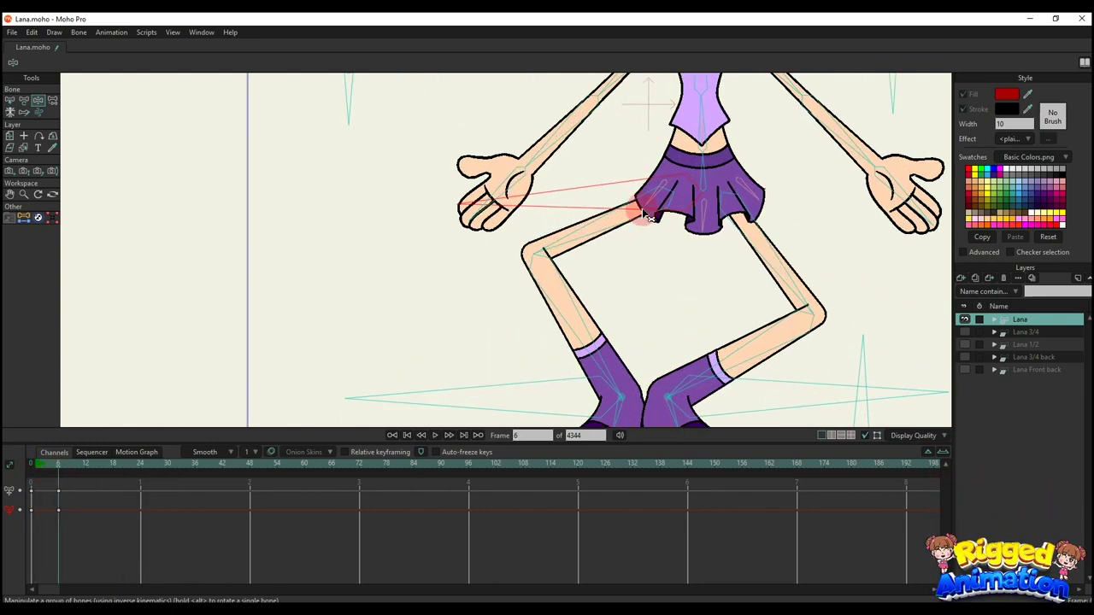
pyautogui.scroll(2, 654, 220)
pyautogui.press('t')
pyautogui.click(630, 221)
pyautogui.scroll(2, 633, 222)
pyautogui.click(638, 223)
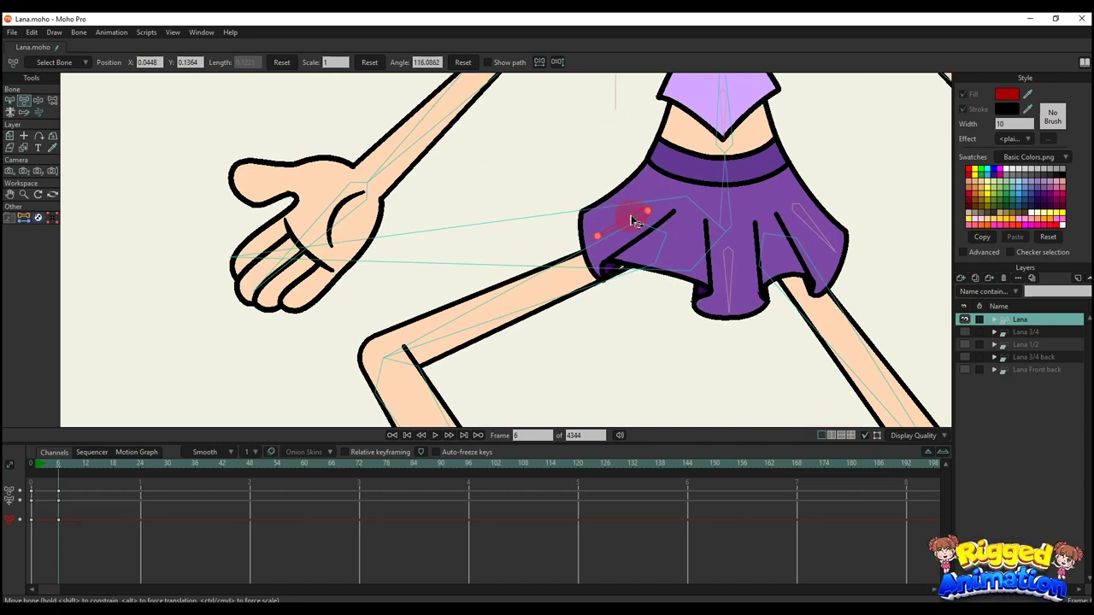
# Play the crouch animation from the start and delete its keyframes
pyautogui.scroll(-5, 633, 221)
pyautogui.click(33, 466)
pyautogui.scroll(-3, 501, 289)
pyautogui.press('space')
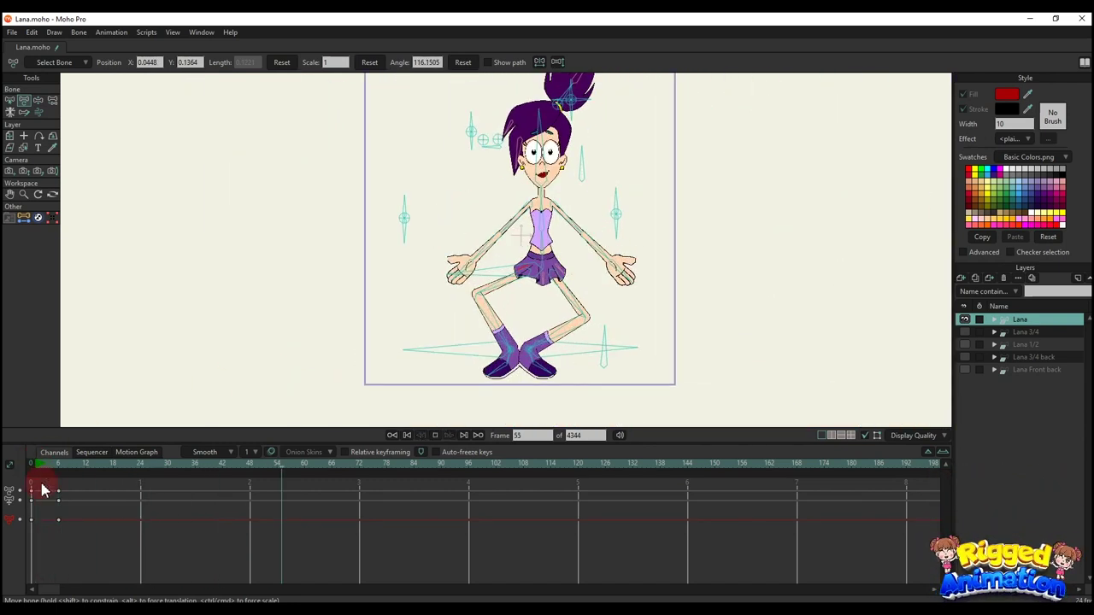
pyautogui.moveTo(98, 527); pyautogui.dragTo(10, 454)
pyautogui.press('Delete')
# Try moving the round control at the top of the head at frame 5, and delete the test keyframes
pyautogui.scroll(-3, 417, 304)
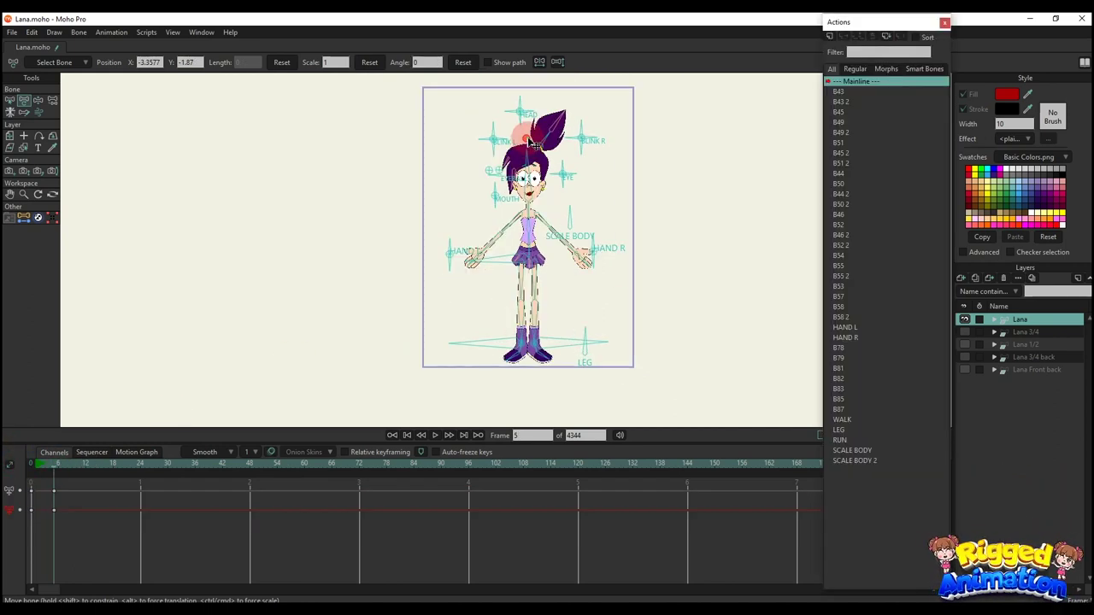
pyautogui.moveTo(533, 145)
pyautogui.mouseDown()
pyautogui.moveTo(371, 144)
pyautogui.moveTo(718, 134)
pyautogui.moveTo(501, 127)
pyautogui.moveTo(519, 131)
pyautogui.mouseUp()
pyautogui.moveTo(11, 479); pyautogui.dragTo(10, 478)
pyautogui.press('Delete')
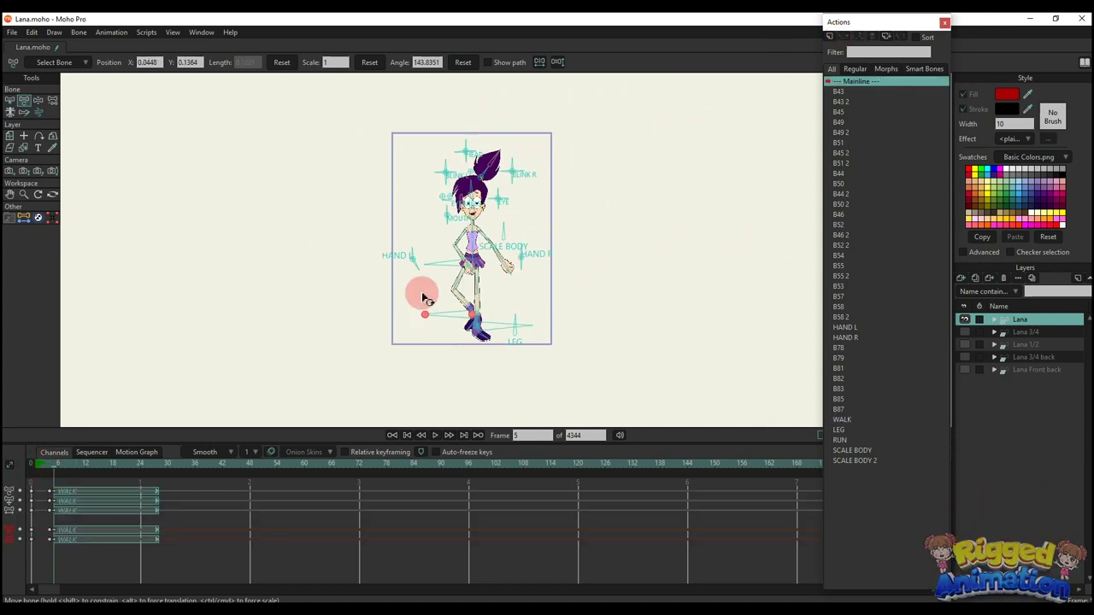
# Play the inserted WALK action on the front-view Lana rig
pyautogui.press('space')
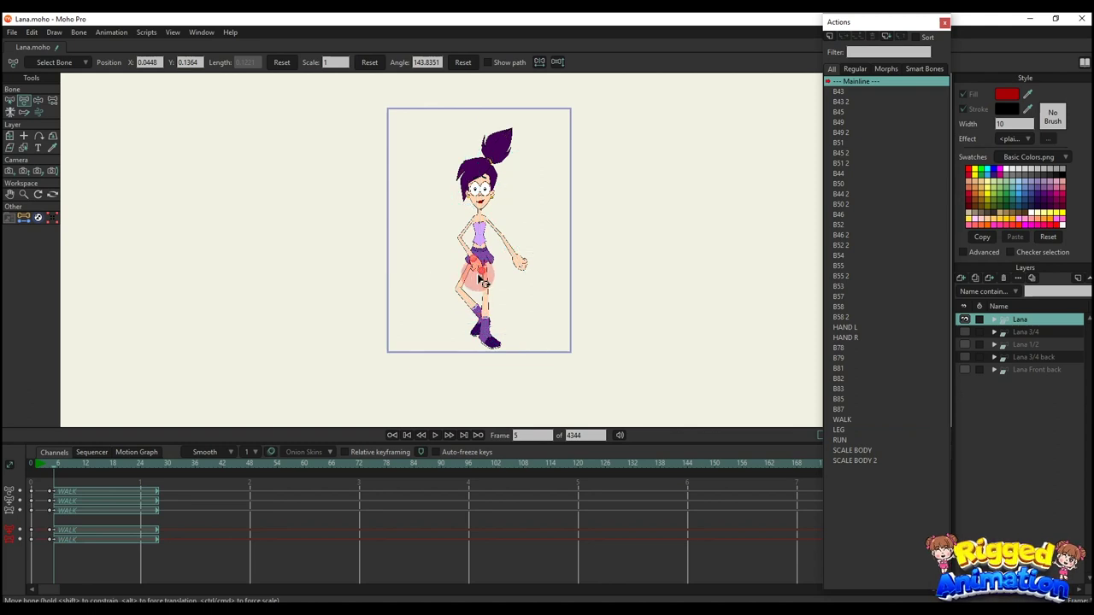
pyautogui.scroll(1, 487, 293)
pyautogui.press('space')
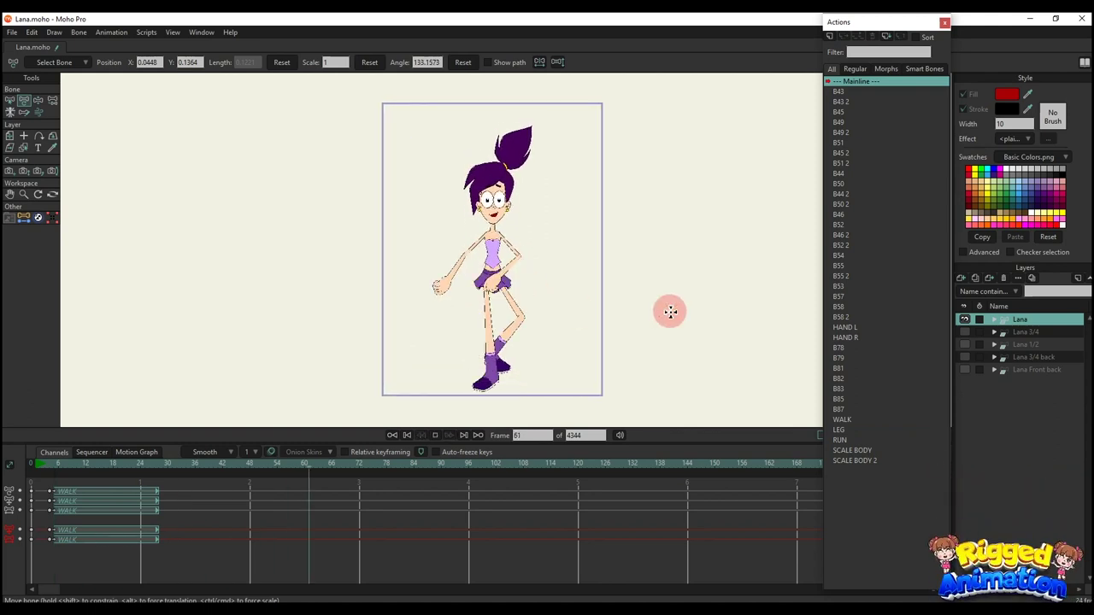
# Insert the RUN action into the mainline timeline at frame 87 and play it
pyautogui.moveTo(363, 463); pyautogui.dragTo(693, 455)
pyautogui.click(846, 440)
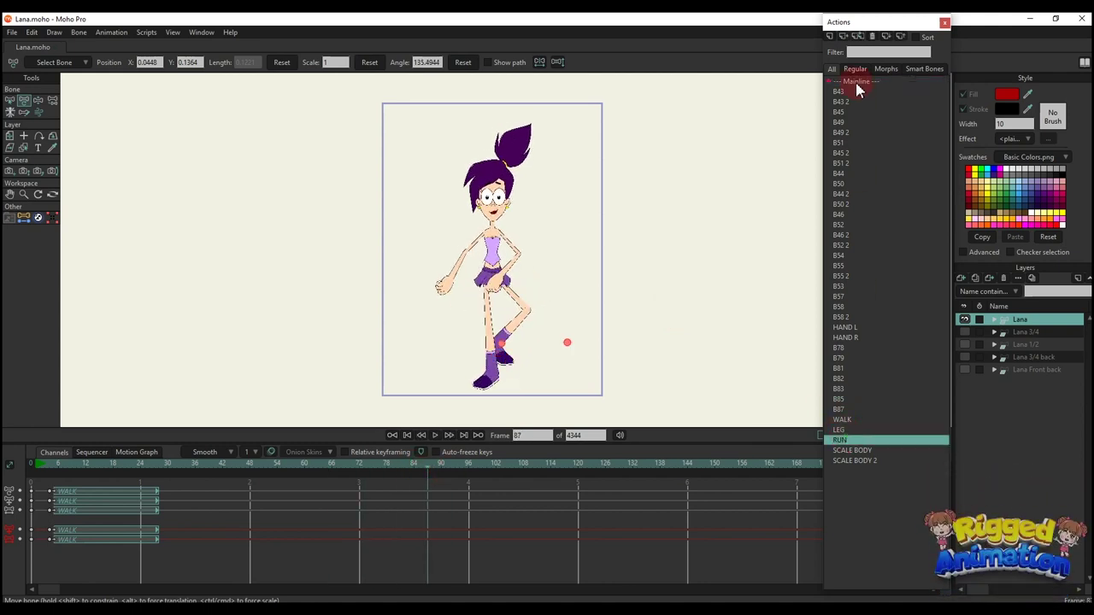
pyautogui.click(844, 38)
pyautogui.press('space')
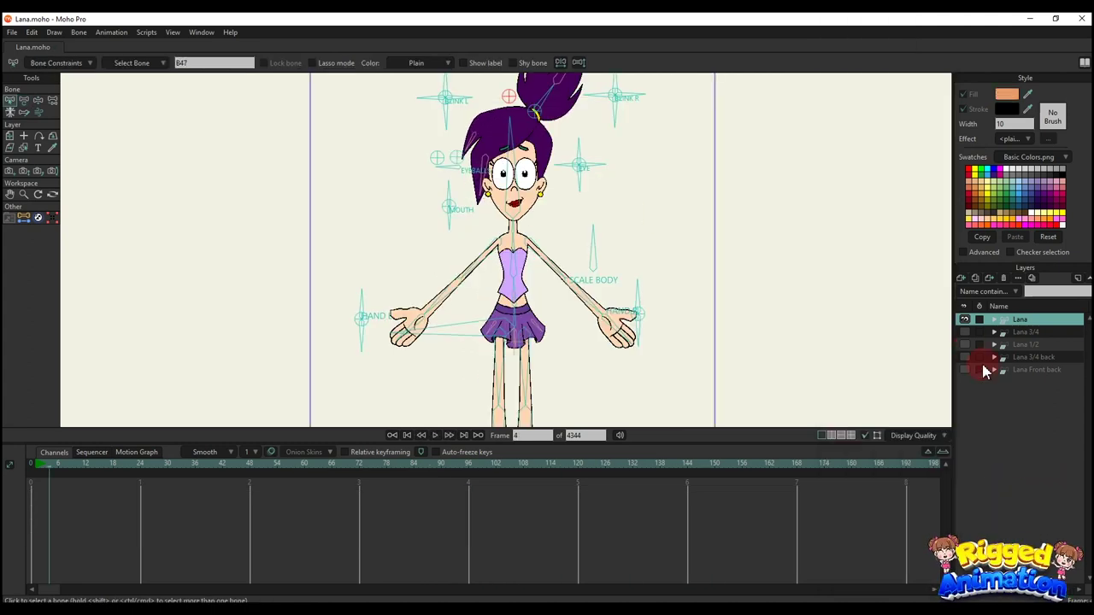
# Hide the Lana layer, then show and select the Lana 3/4 layer
pyautogui.scroll(-5, 650, 278)
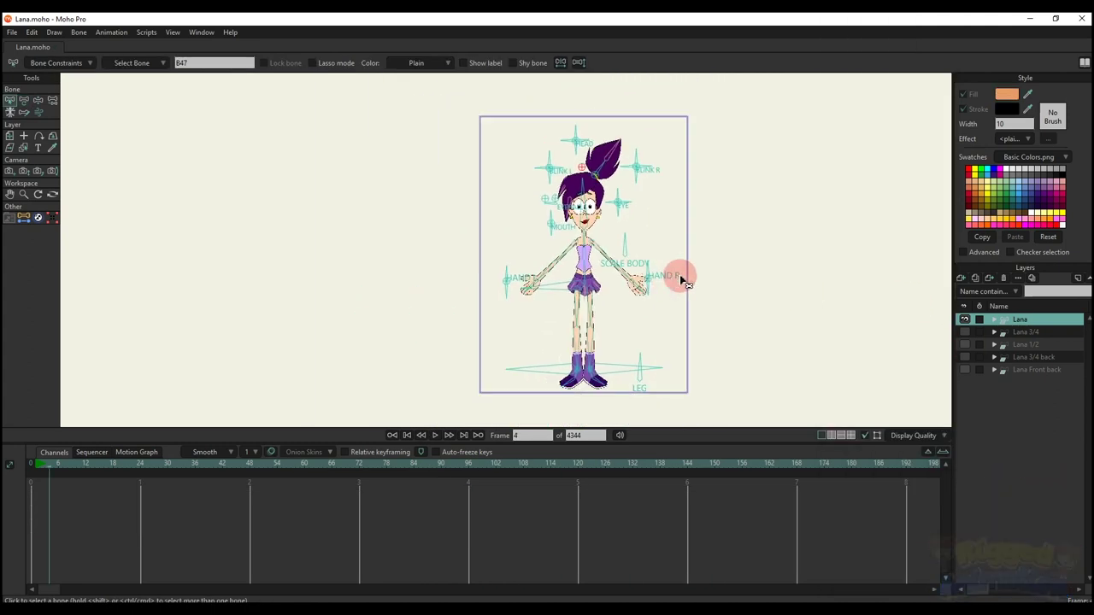
pyautogui.click(963, 319)
pyautogui.click(963, 332)
pyautogui.click(972, 334)
pyautogui.click(244, 420)
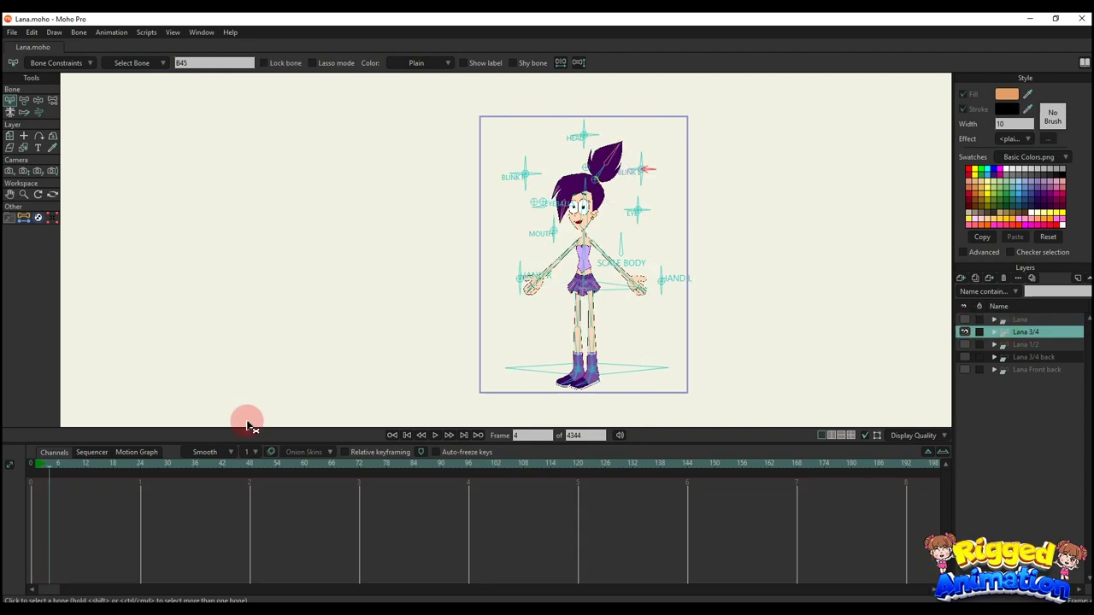
# Test the HEAD control of the Lana 3/4 rig at frame 4 by rotating it
pyautogui.click(490, 104)
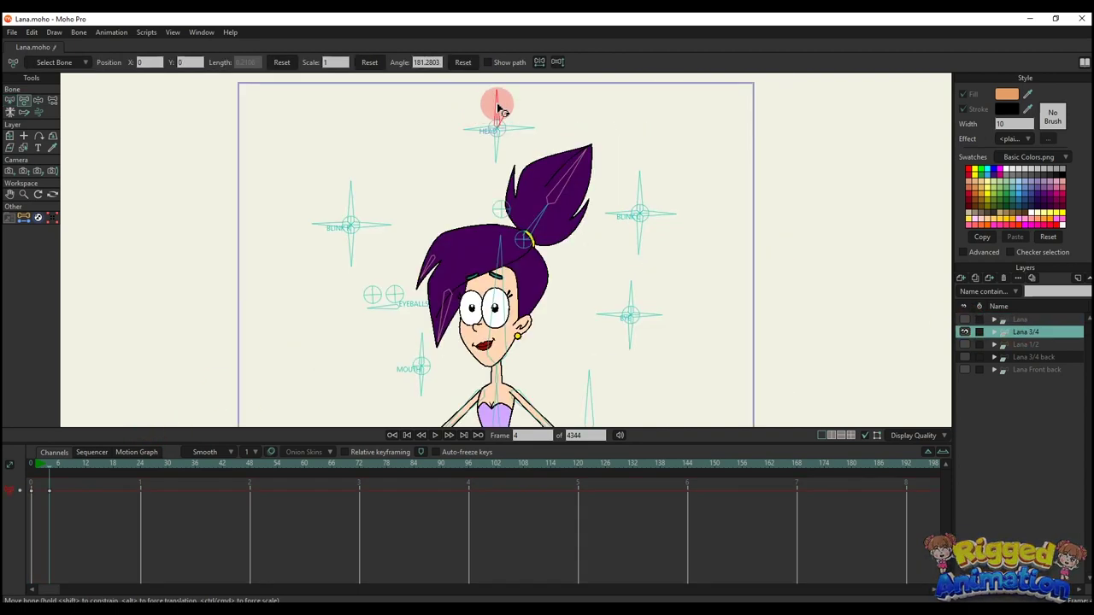
pyautogui.moveTo(500, 108); pyautogui.dragTo(518, 126)
pyautogui.scroll(4, 366, 203)
# Test the BLINK R control in several directions at frame 4, resetting its angle after each pose
pyautogui.moveTo(351, 185); pyautogui.dragTo(382, 174)
pyautogui.moveTo(359, 119)
pyautogui.mouseDown()
pyautogui.moveTo(313, 170)
pyautogui.moveTo(276, 176)
pyautogui.moveTo(298, 140)
pyautogui.moveTo(364, 137)
pyautogui.mouseUp()
pyautogui.click(463, 61)
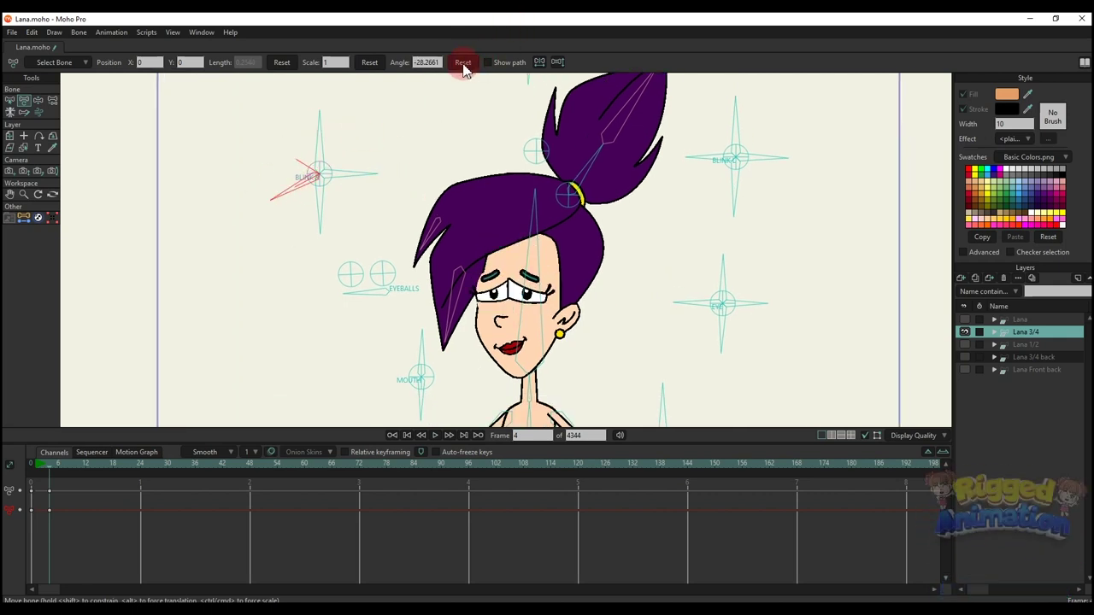
pyautogui.moveTo(312, 171); pyautogui.dragTo(440, 85)
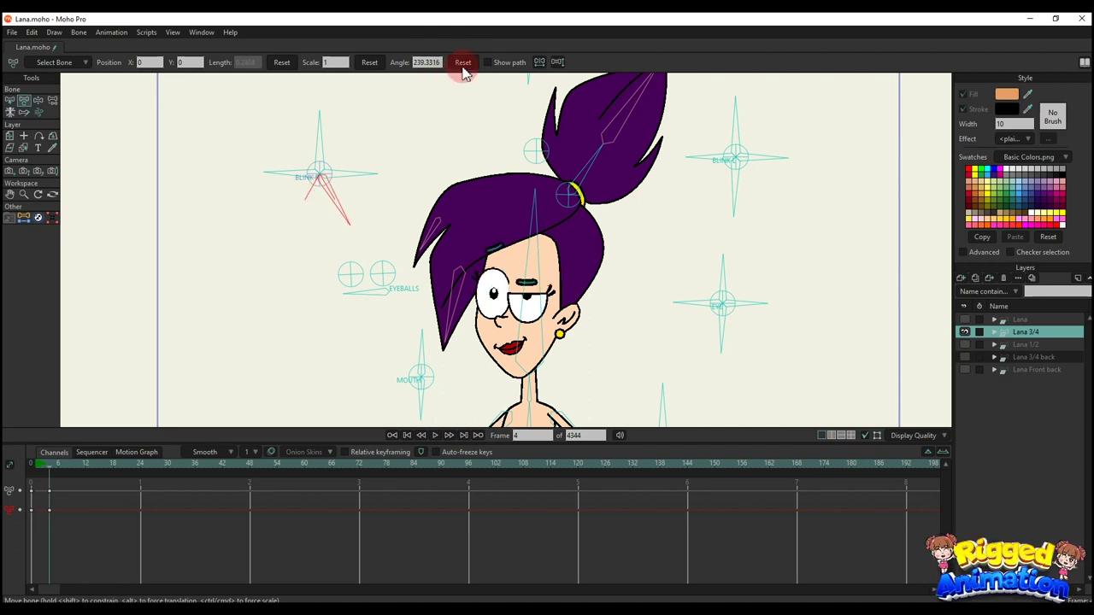
pyautogui.click(462, 61)
pyautogui.moveTo(353, 176); pyautogui.dragTo(376, 190)
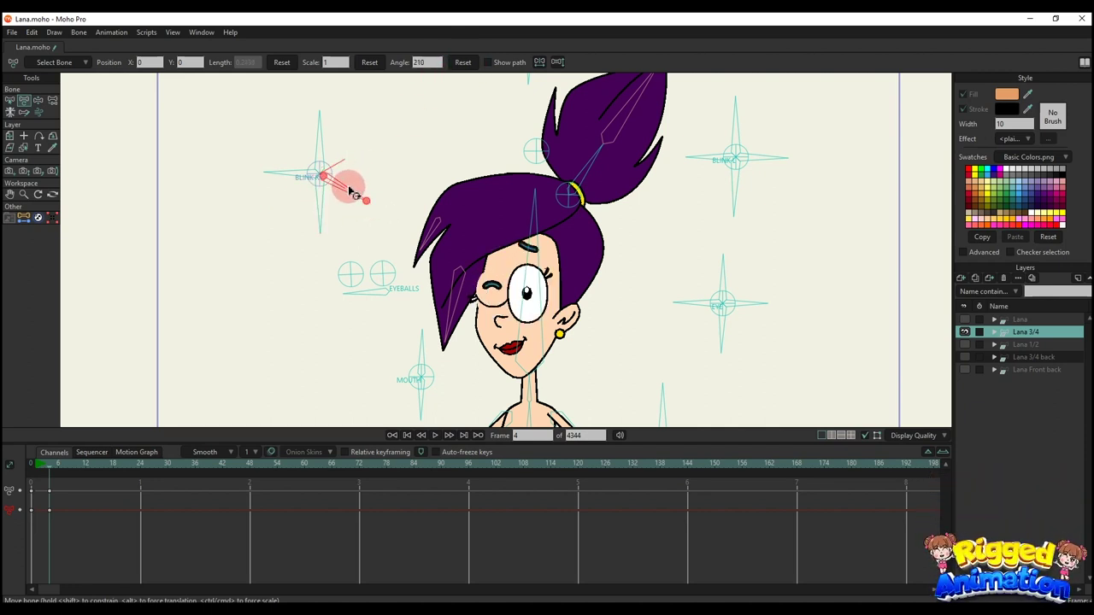
pyautogui.click(465, 65)
# Test the BLINK L control in several directions at frame 4, resetting its angle between poses
pyautogui.scroll(-2, 517, 159)
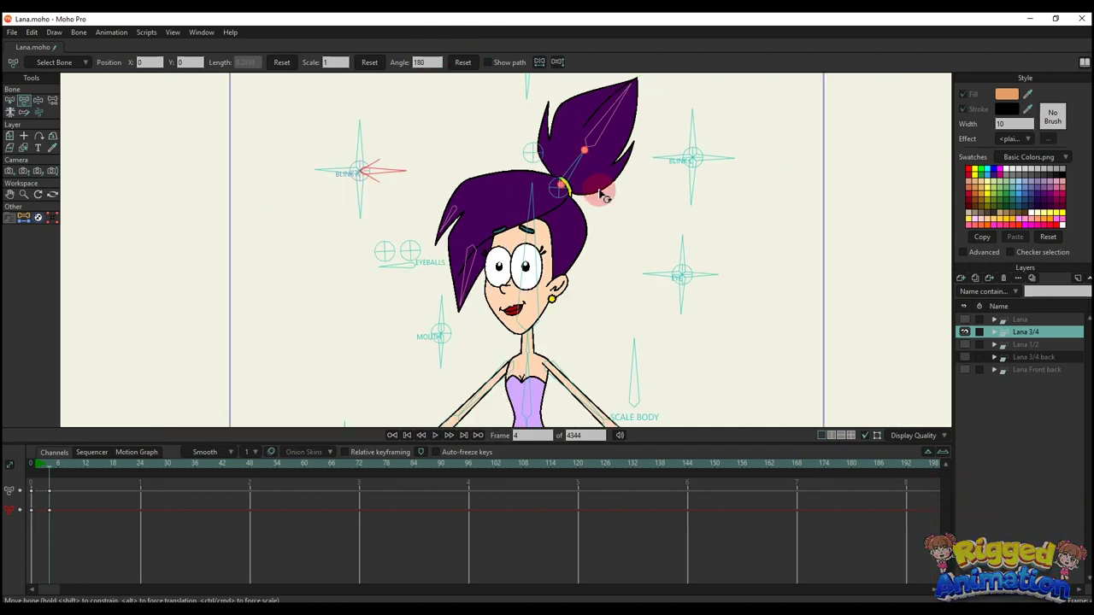
pyautogui.moveTo(684, 139); pyautogui.dragTo(718, 164)
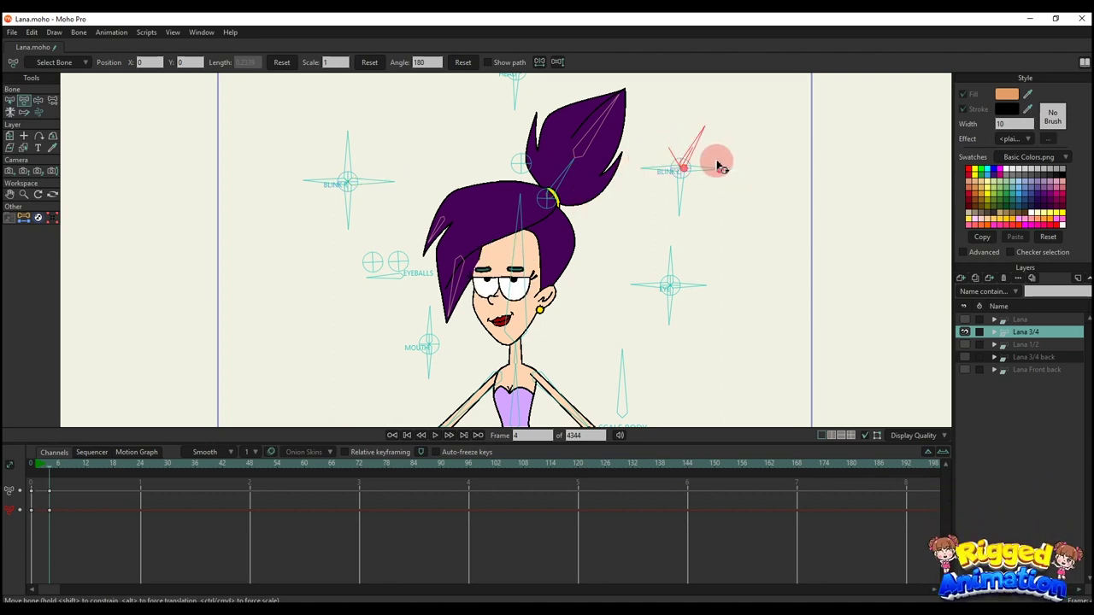
pyautogui.click(466, 66)
pyautogui.moveTo(659, 184); pyautogui.dragTo(654, 223)
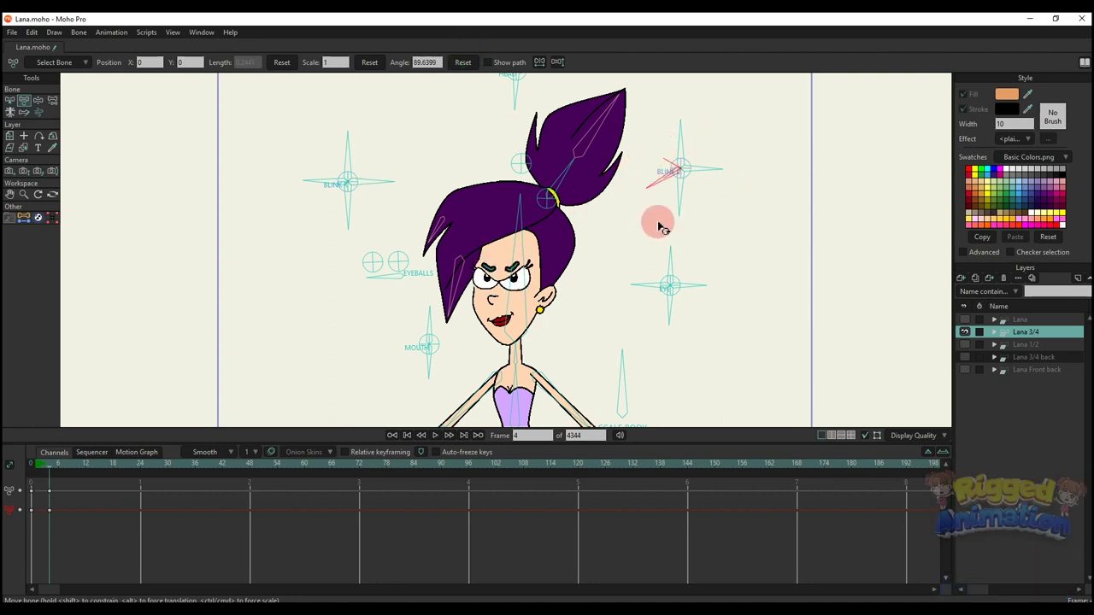
pyautogui.click(462, 61)
pyautogui.moveTo(635, 171); pyautogui.dragTo(714, 189)
pyautogui.click(472, 67)
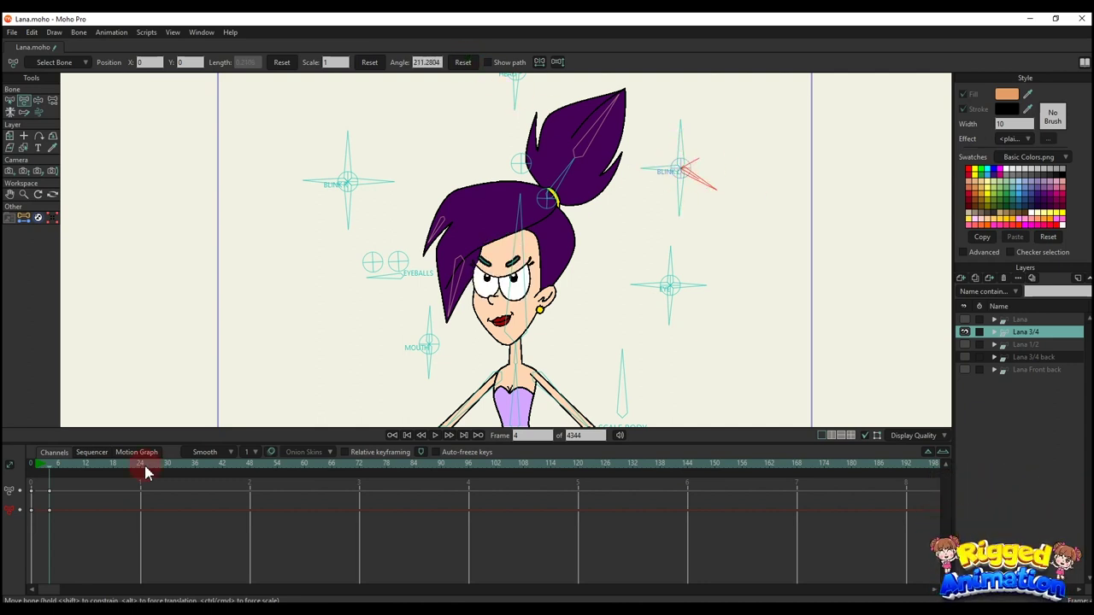
# Turn the head to face front and close the eyes with BLINK L at frame 4, and delete the test keyframes
pyautogui.scroll(-2, 375, 315)
pyautogui.moveTo(466, 139); pyautogui.dragTo(480, 141)
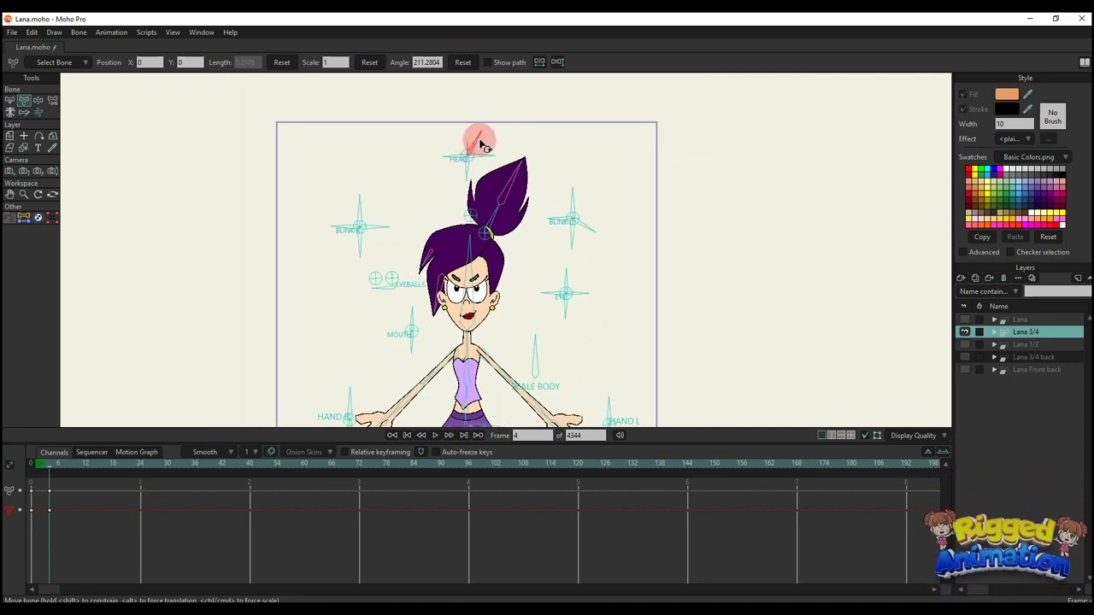
pyautogui.scroll(2, 564, 207)
pyautogui.moveTo(566, 210); pyautogui.dragTo(653, 246)
pyautogui.moveTo(588, 195); pyautogui.dragTo(442, 305)
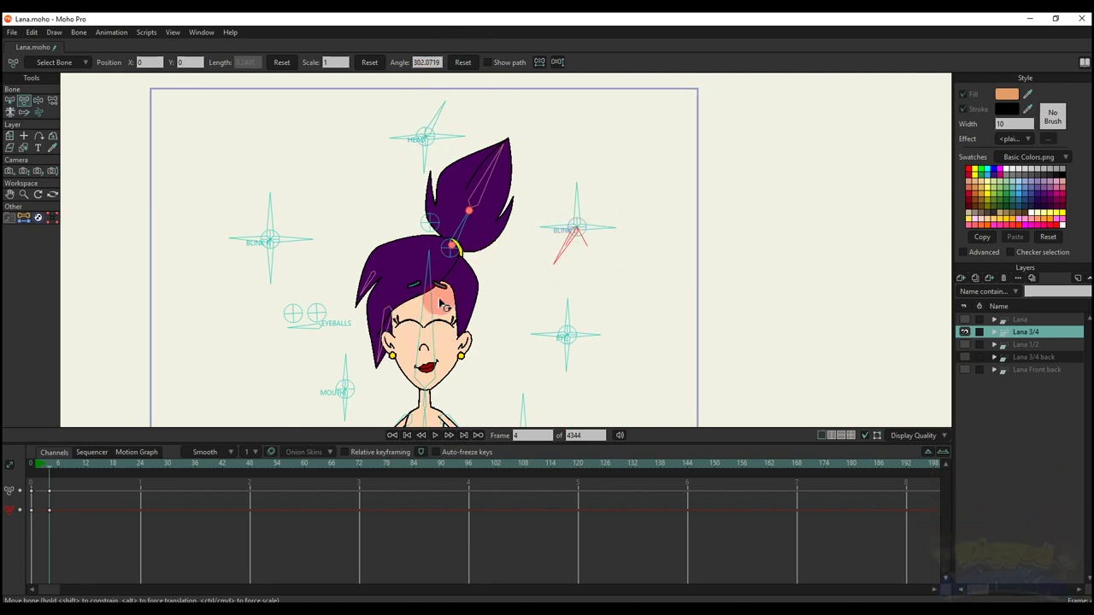
pyautogui.moveTo(132, 515); pyautogui.dragTo(41, 475)
pyautogui.press('Delete')
# Move an EYEBALLS control to shift the pupil at frame 4, and delete the test keyframes
pyautogui.moveTo(432, 200); pyautogui.dragTo(446, 171)
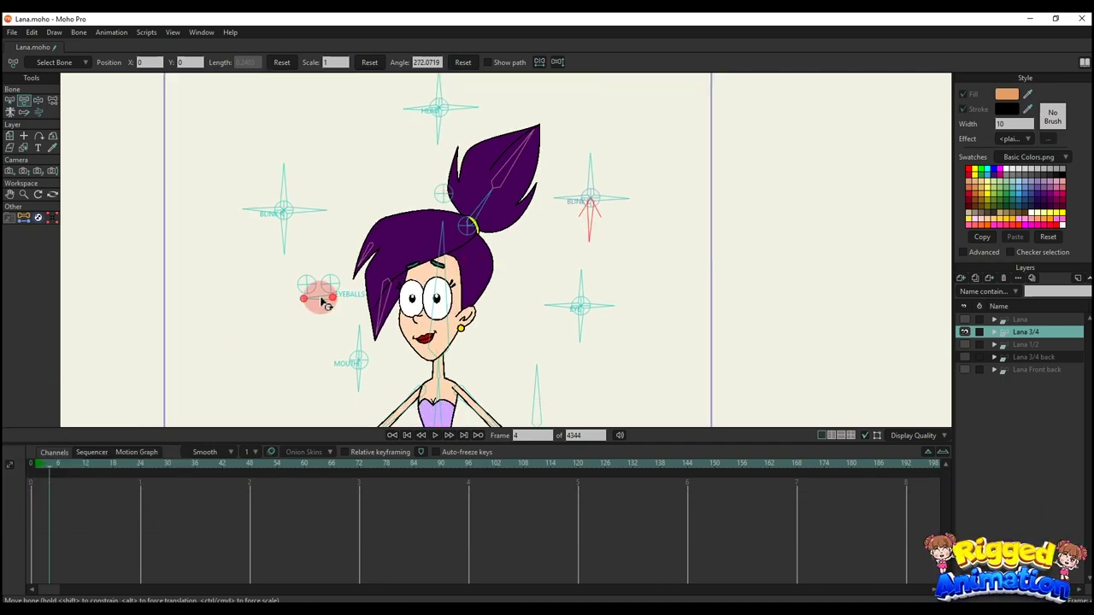
pyautogui.scroll(2, 325, 304)
pyautogui.moveTo(336, 296); pyautogui.dragTo(296, 279)
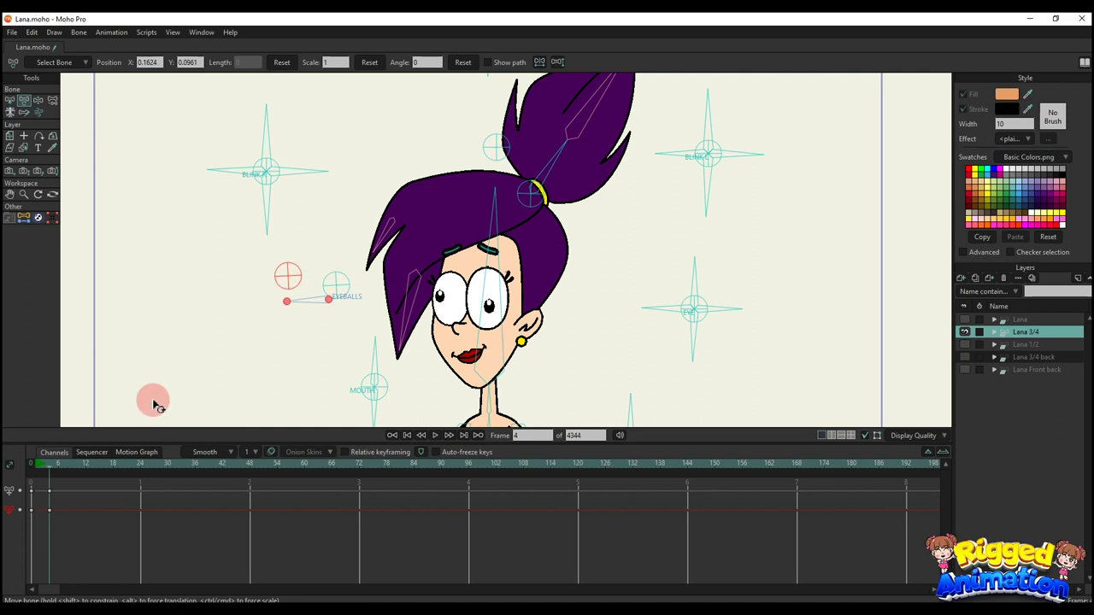
pyautogui.moveTo(89, 523); pyautogui.dragTo(11, 455)
pyautogui.press('Delete')
# Rotate the MOUTH control to change the mouth shape at frame 4, and delete the test keyframes
pyautogui.moveTo(380, 359); pyautogui.dragTo(357, 305)
pyautogui.scroll(2, 357, 305)
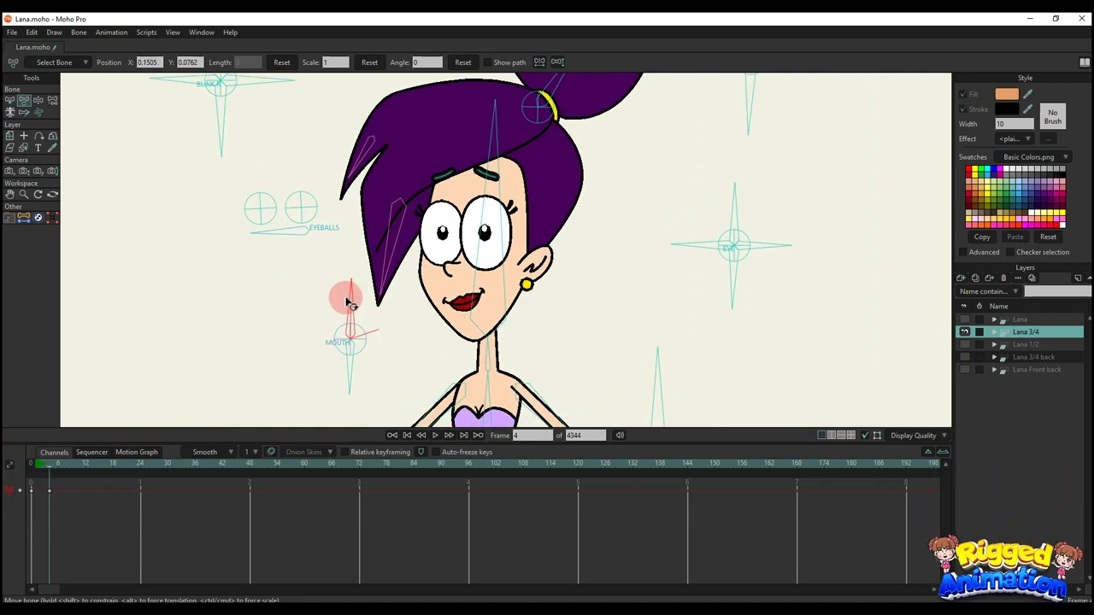
pyautogui.click(374, 359)
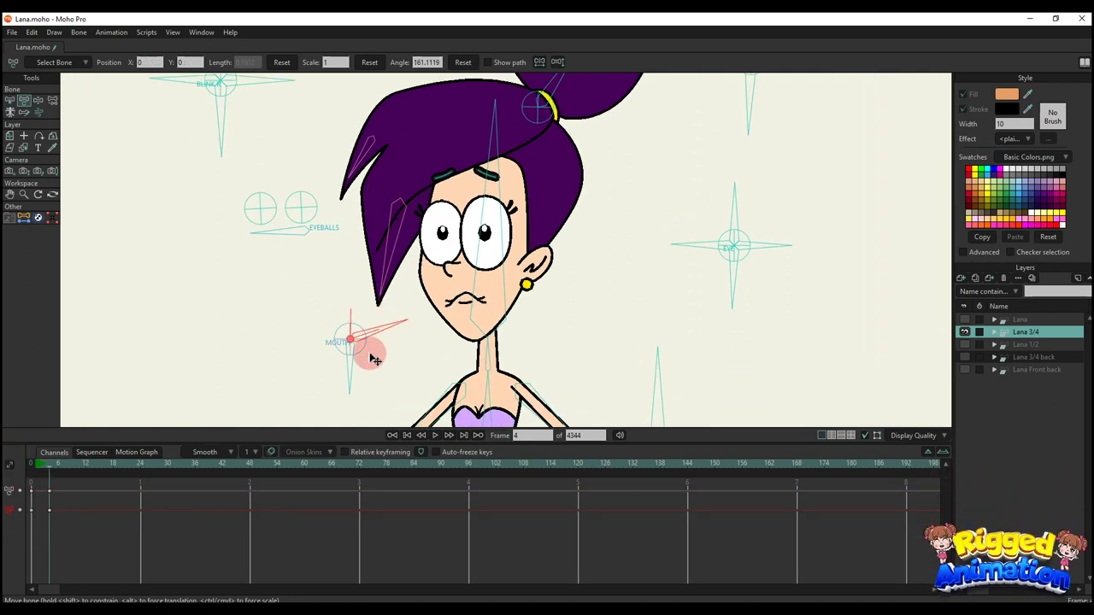
pyautogui.moveTo(106, 506); pyautogui.dragTo(6, 425)
pyautogui.press('Delete')
# Test the EYE control in several directions at frame 4, play the animation, and delete the test keyframes
pyautogui.moveTo(348, 361); pyautogui.dragTo(370, 386)
pyautogui.moveTo(863, 207); pyautogui.dragTo(716, 227)
pyautogui.moveTo(684, 261); pyautogui.dragTo(688, 295)
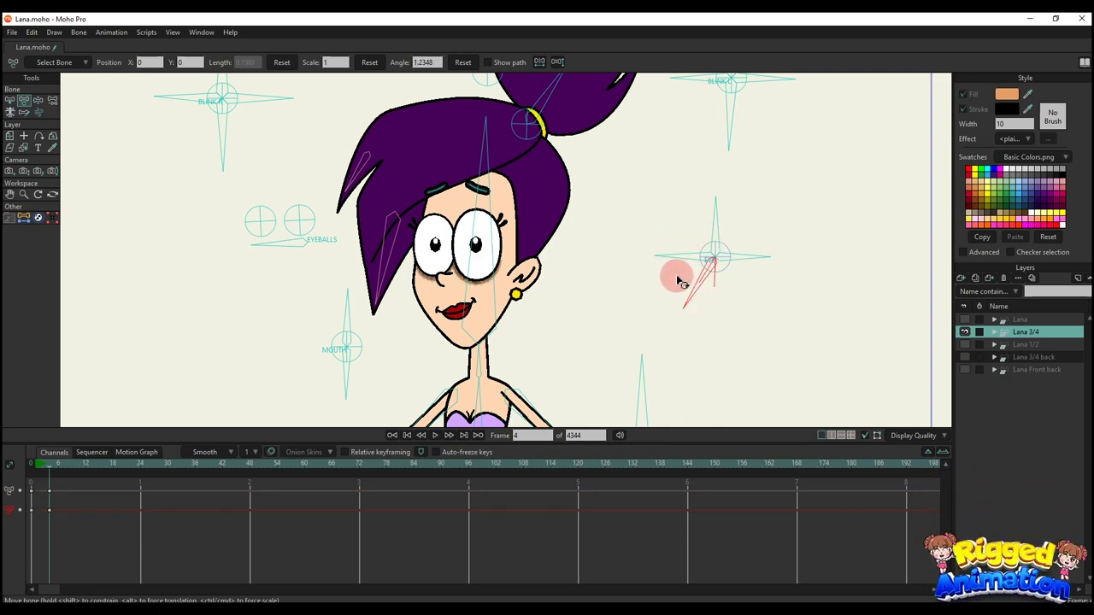
pyautogui.moveTo(743, 253); pyautogui.dragTo(732, 275)
pyautogui.press('space')
pyautogui.scroll(-1, 689, 264)
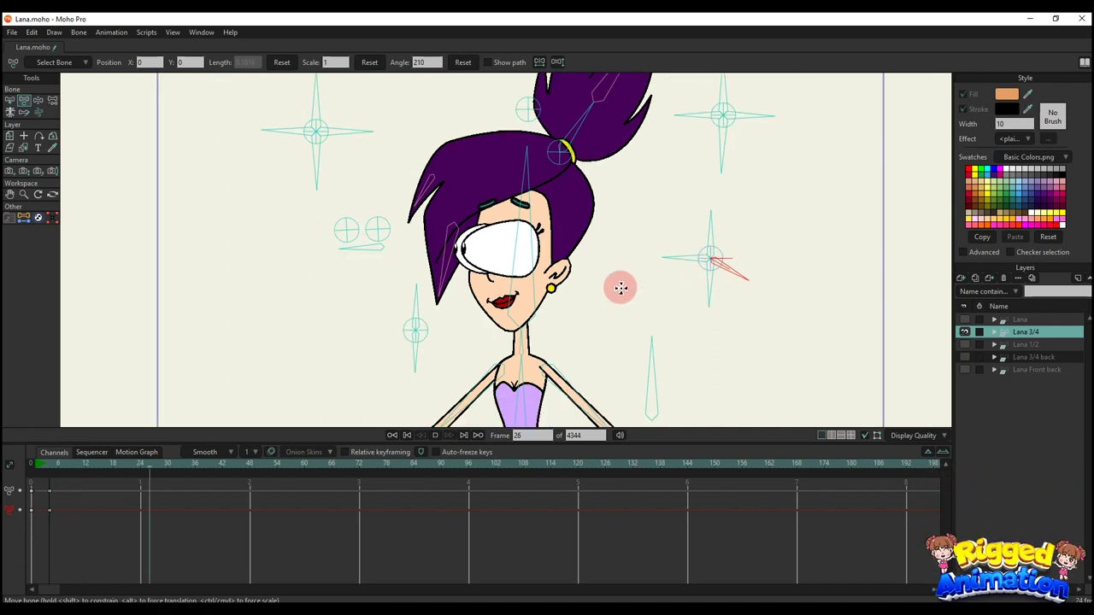
pyautogui.press('space')
pyautogui.moveTo(140, 531); pyautogui.dragTo(5, 432)
pyautogui.press('Delete')
# Go to frame 7 and select the SCALE BODY control bone
pyautogui.scroll(-2, 542, 319)
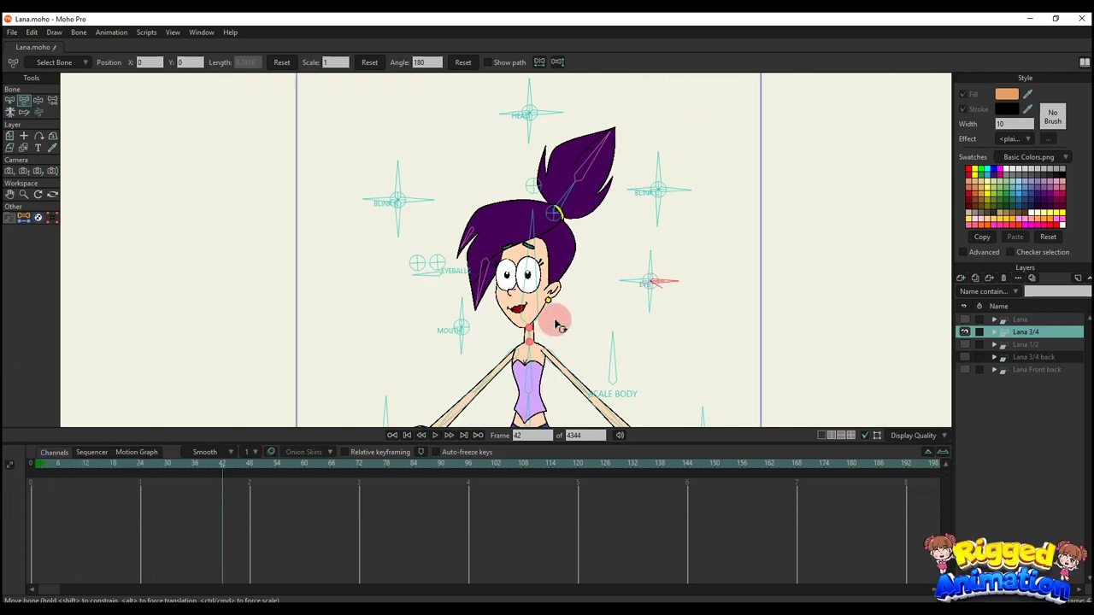
pyautogui.moveTo(557, 319); pyautogui.dragTo(557, 268)
pyautogui.scroll(-2, 538, 316)
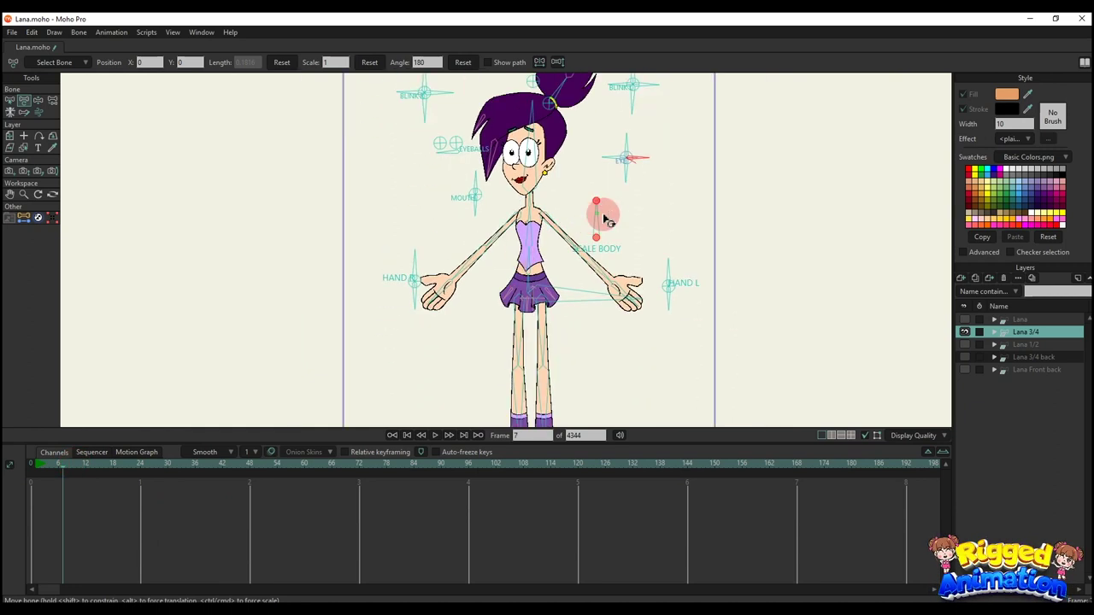
pyautogui.moveTo(604, 220); pyautogui.dragTo(581, 214)
pyautogui.scroll(2, 415, 281)
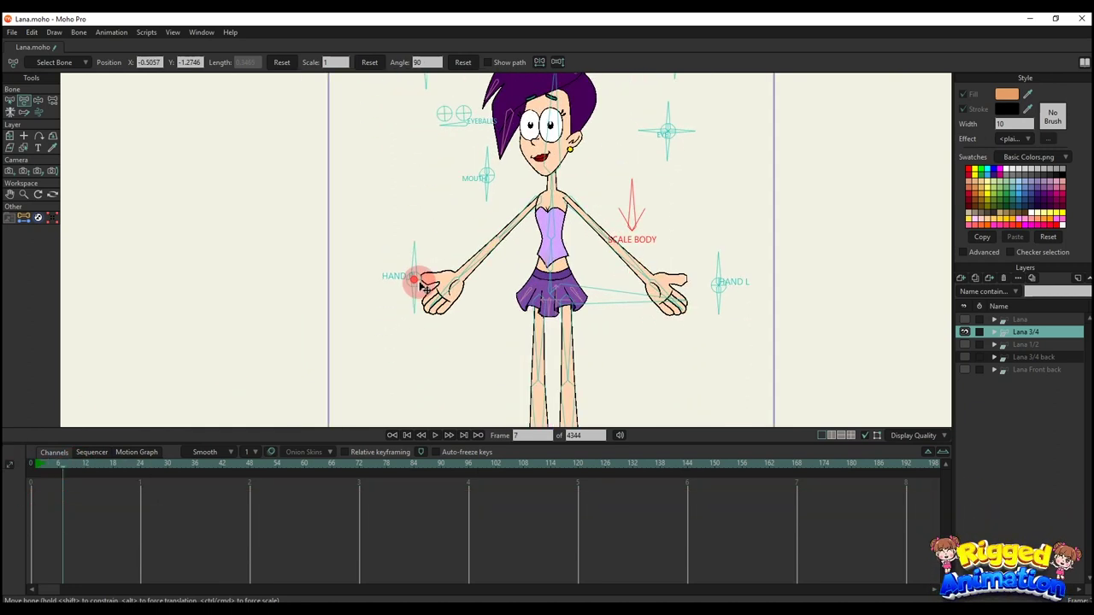
# Rotate the HAND R and HAND L controls at frame 7 to change the hand poses, and delete the test keyframes
pyautogui.click(385, 248)
pyautogui.moveTo(373, 250); pyautogui.dragTo(351, 314)
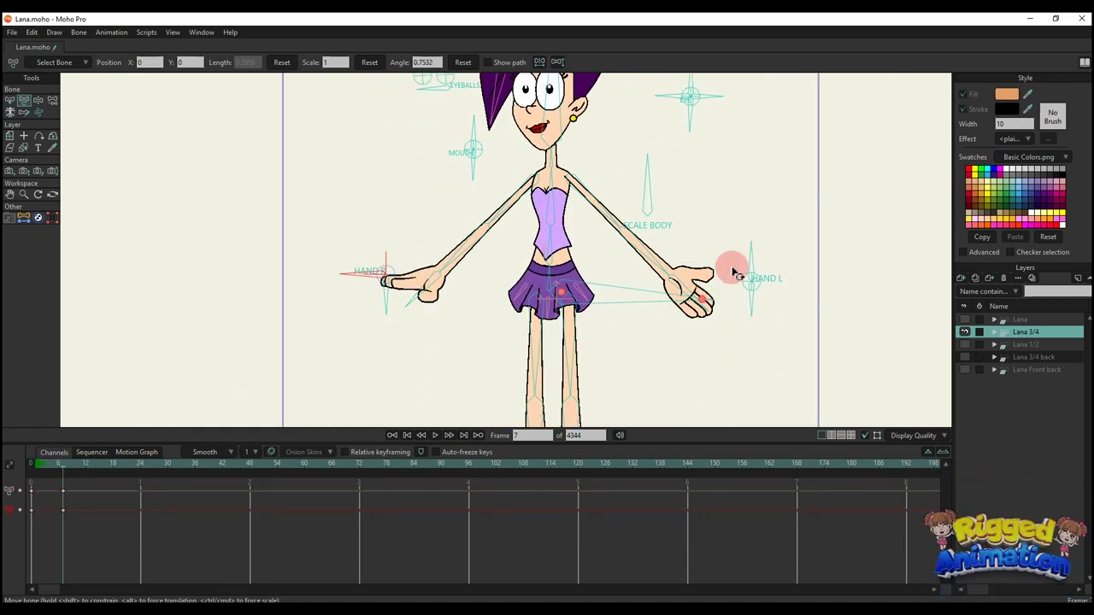
pyautogui.moveTo(750, 255); pyautogui.dragTo(793, 299)
pyautogui.moveTo(4, 414); pyautogui.dragTo(4, 415)
pyautogui.press('Delete')
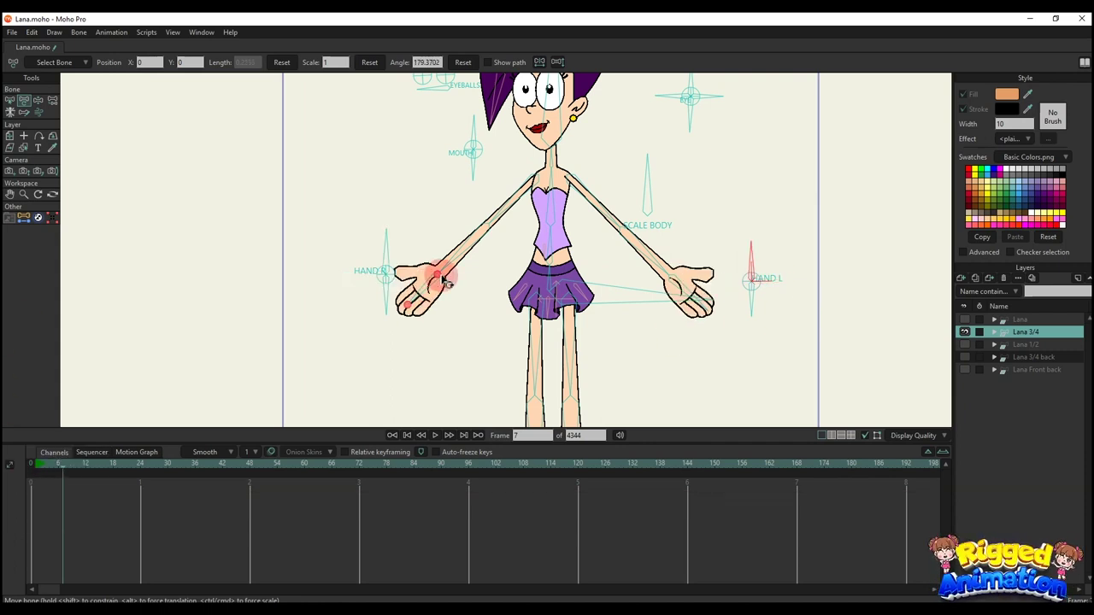
# Bend both forearms downward at frame 7 and adjust the HAND R and HAND L controls
pyautogui.moveTo(459, 259); pyautogui.dragTo(389, 282)
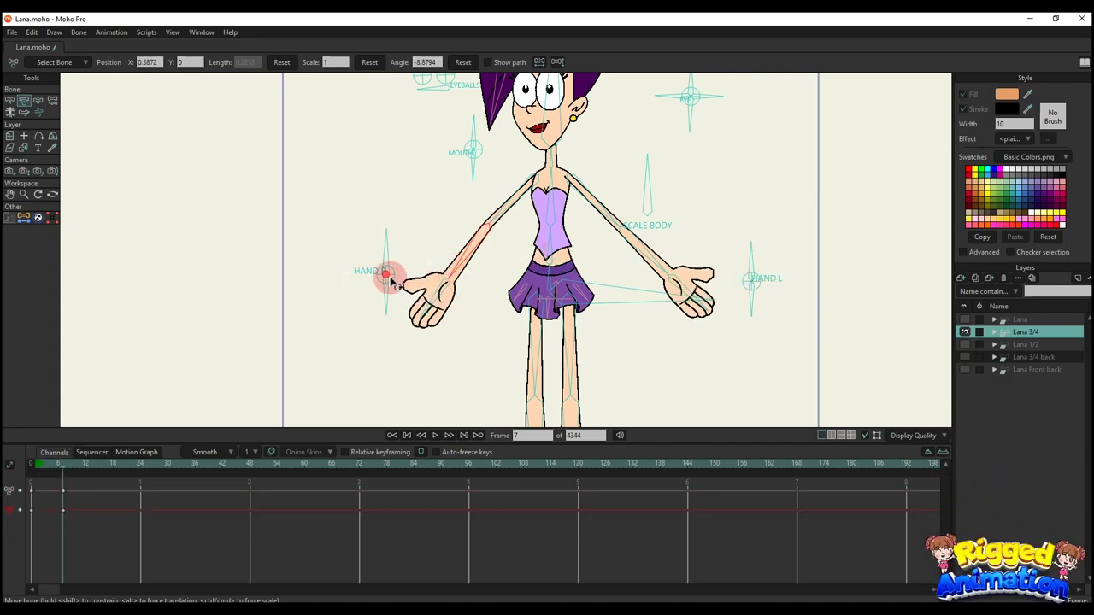
pyautogui.moveTo(460, 269); pyautogui.dragTo(403, 291)
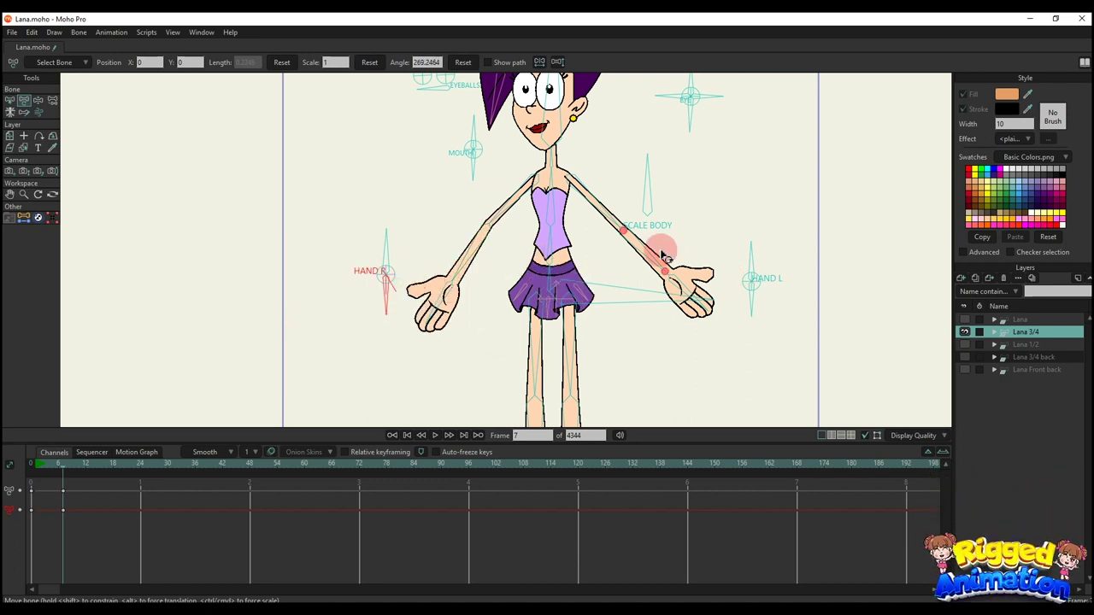
pyautogui.moveTo(665, 257); pyautogui.dragTo(740, 296)
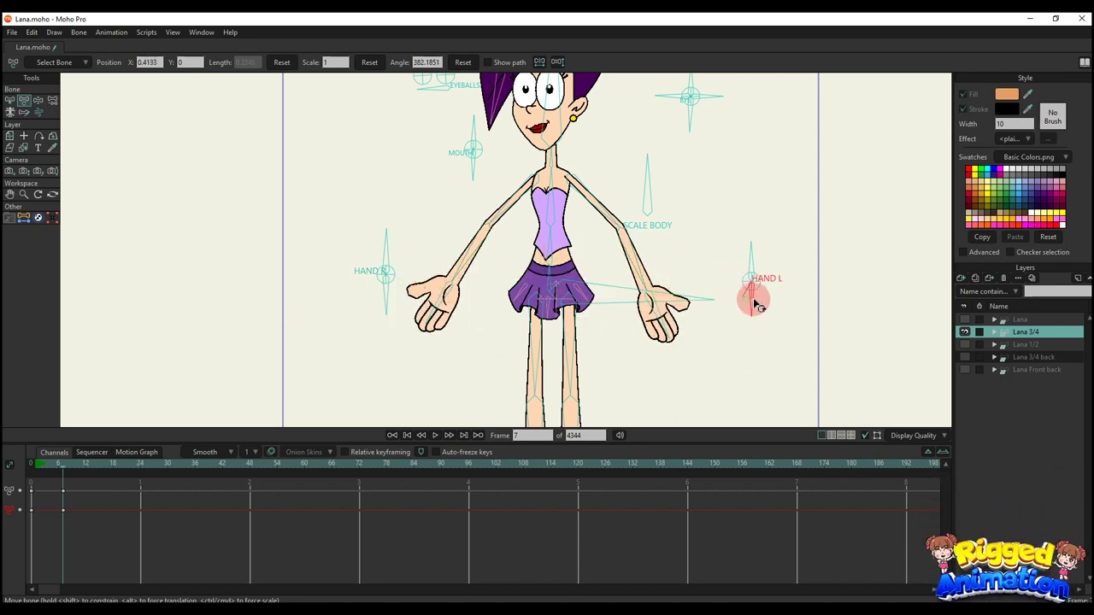
pyautogui.moveTo(633, 270); pyautogui.dragTo(630, 293)
# Lower the hips into a crouch at frame 7 using Manipulate Bones, and delete the test keyframes
pyautogui.scroll(-3, 573, 267)
pyautogui.scroll(3, 571, 267)
pyautogui.scroll(-3, 557, 317)
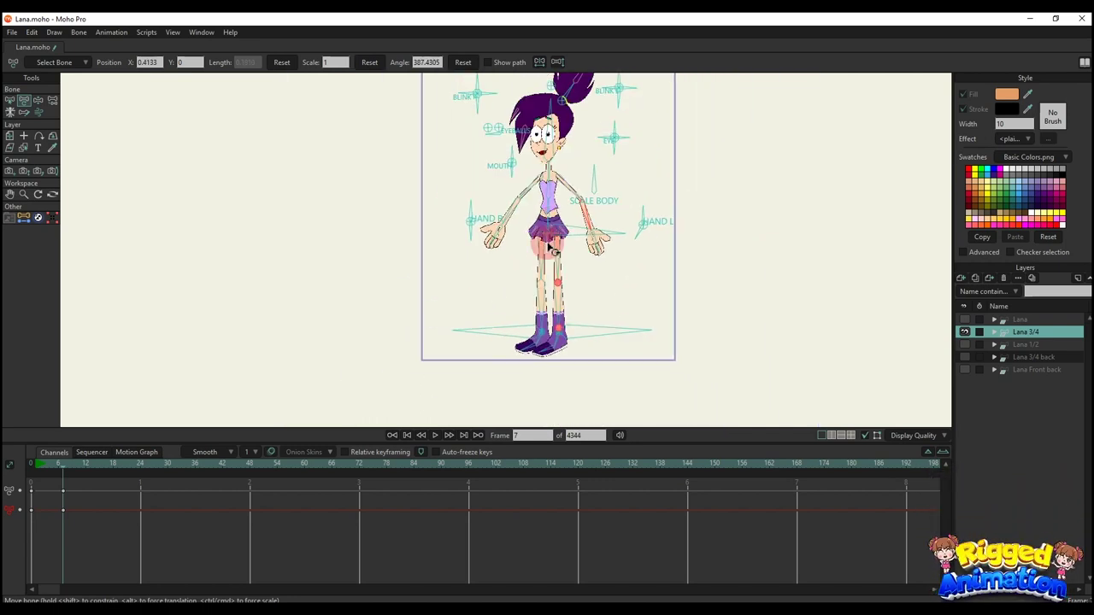
pyautogui.press('z')
pyautogui.moveTo(579, 248)
pyautogui.mouseDown()
pyautogui.moveTo(568, 205)
pyautogui.moveTo(574, 278)
pyautogui.moveTo(572, 169)
pyautogui.moveTo(523, 284)
pyautogui.mouseUp()
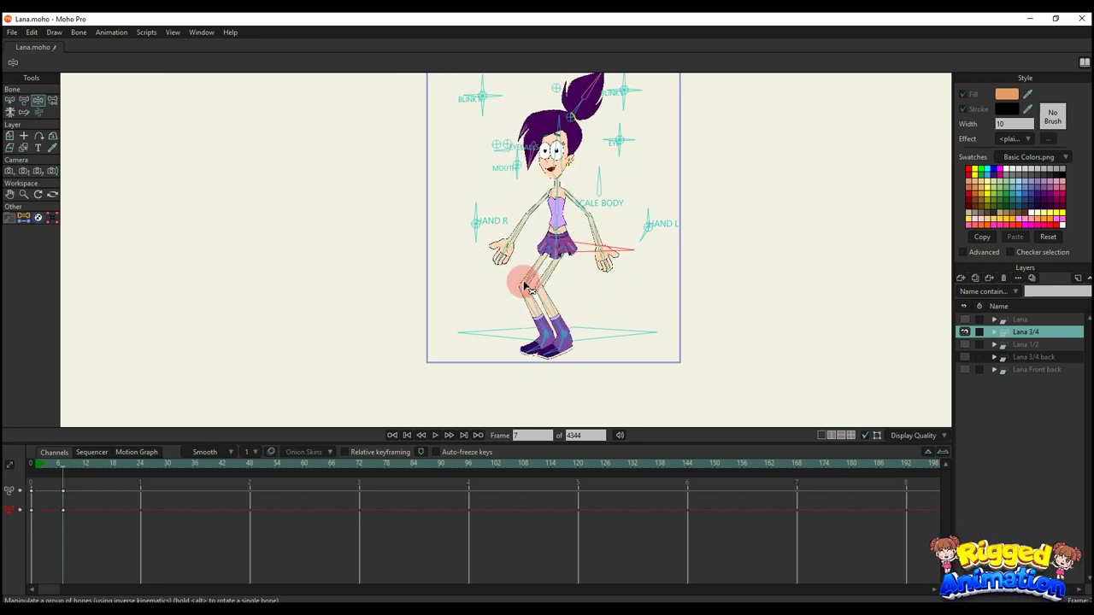
pyautogui.moveTo(267, 526); pyautogui.dragTo(5, 424)
pyautogui.press('Delete')
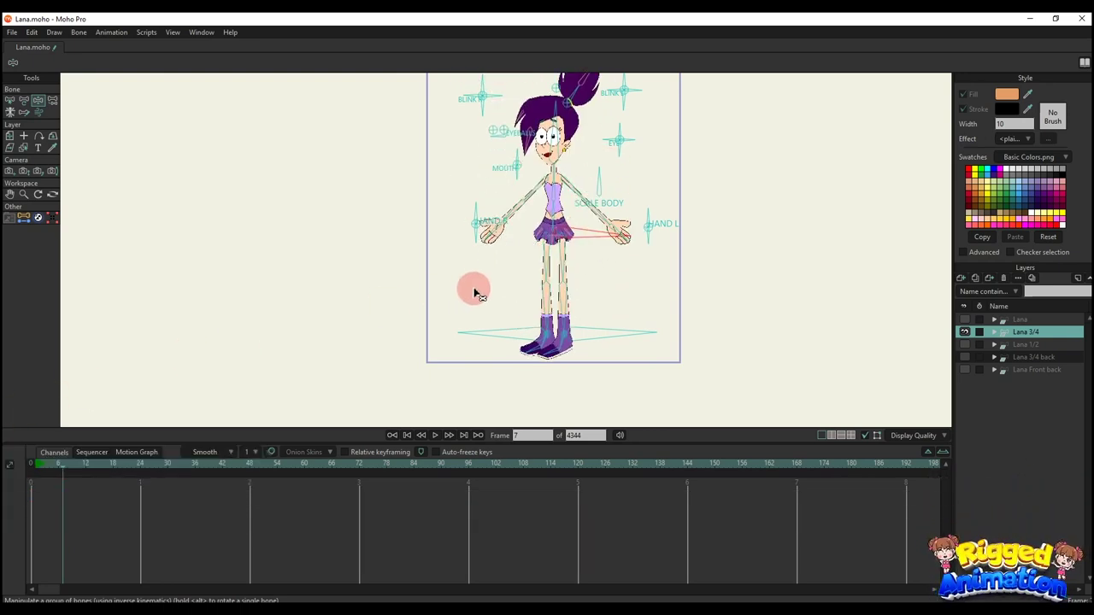
# Show the Actions list and insert the WALK action for Lana 3/4 at frame 7
pyautogui.hotkey('ctrl', 'k')
pyautogui.scroll(-5, 504, 216)
pyautogui.moveTo(530, 211); pyautogui.dragTo(528, 254)
pyautogui.scroll(4, 528, 254)
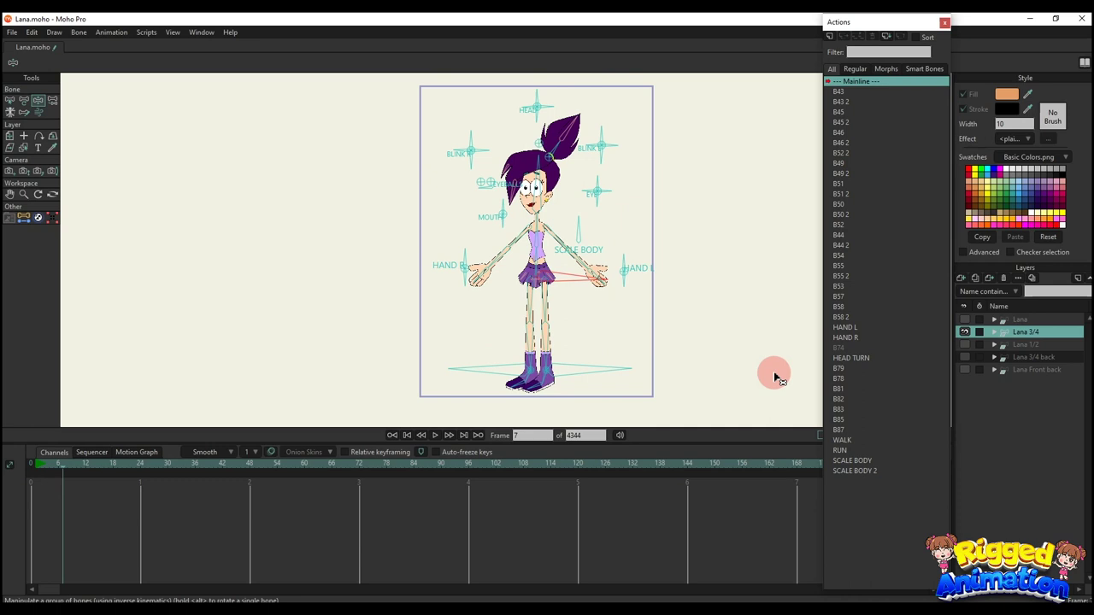
pyautogui.click(842, 440)
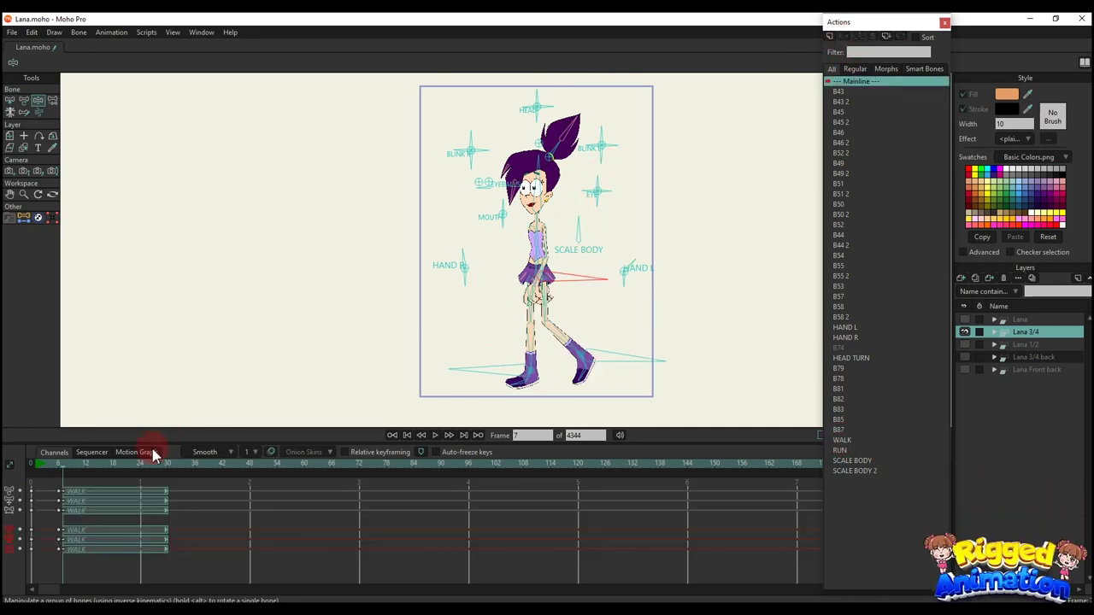
# Preview the WALK animation, then insert the RUN action for Lana 3/4 at frame 83 and play it back
pyautogui.press('space')
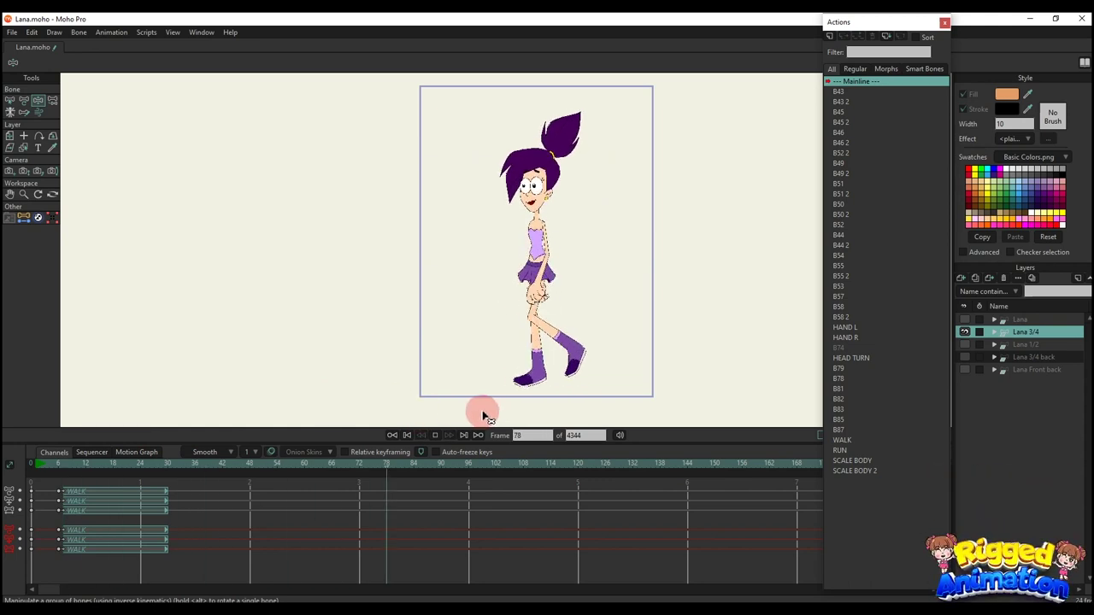
pyautogui.press('space')
pyautogui.click(841, 450)
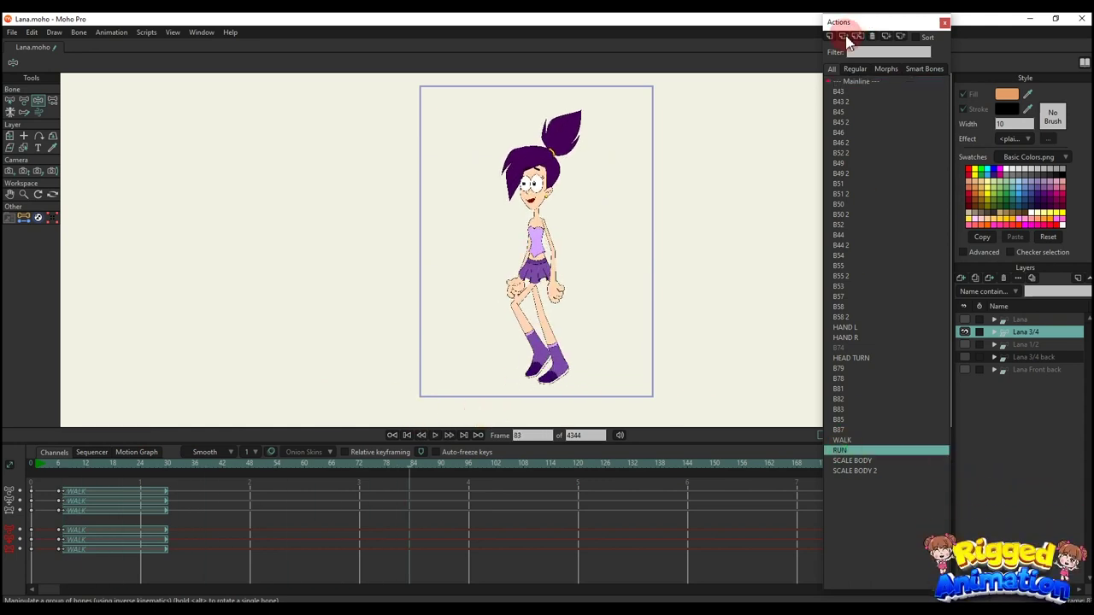
pyautogui.press('space')
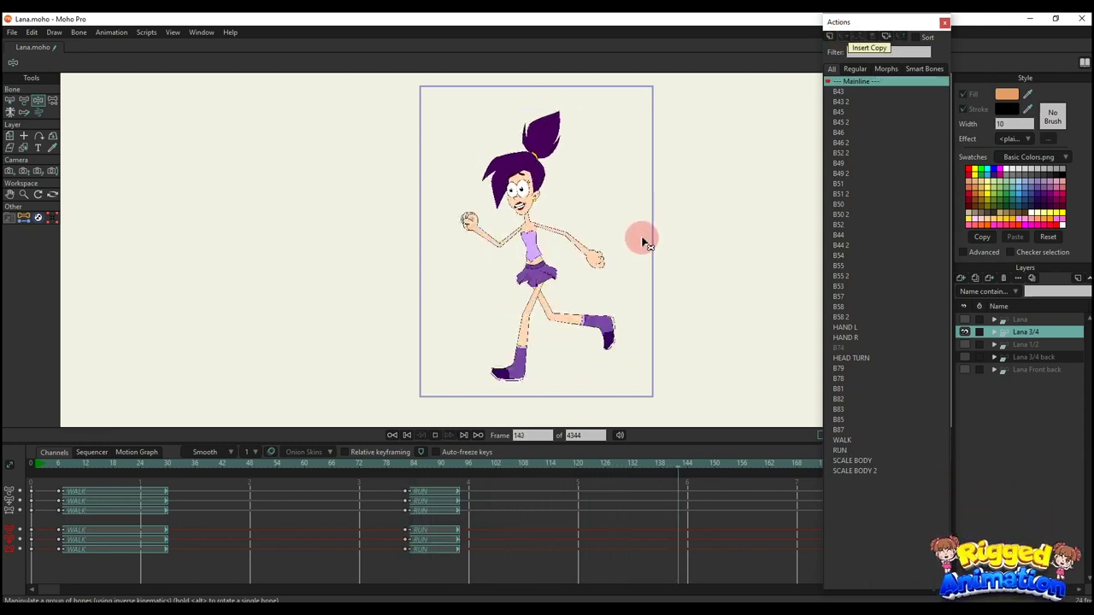
pyautogui.scroll(9, 602, 171)
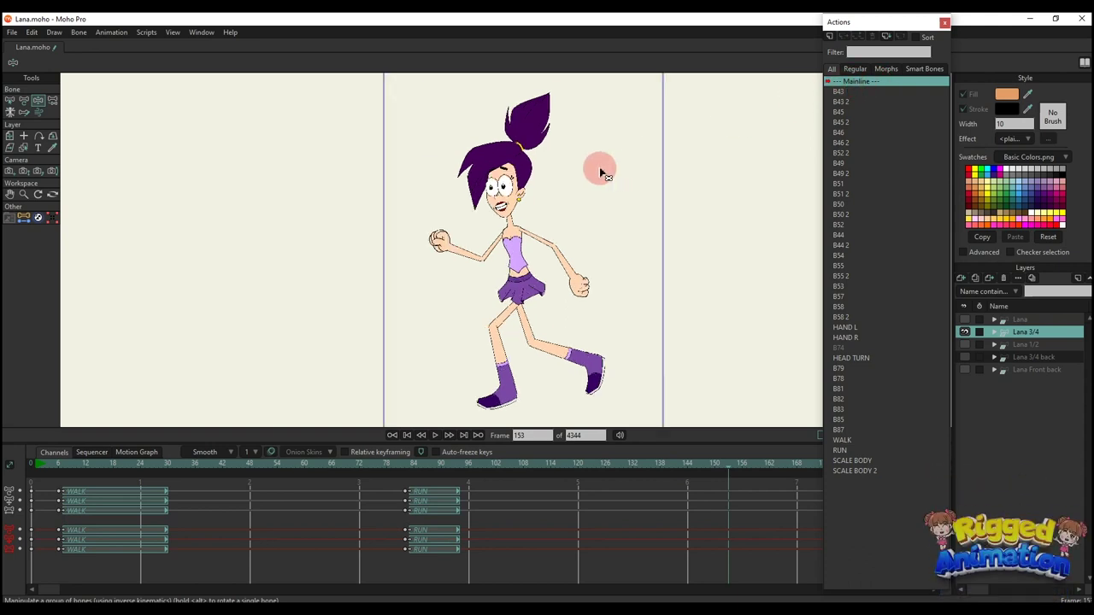
pyautogui.scroll(-8, 491, 185)
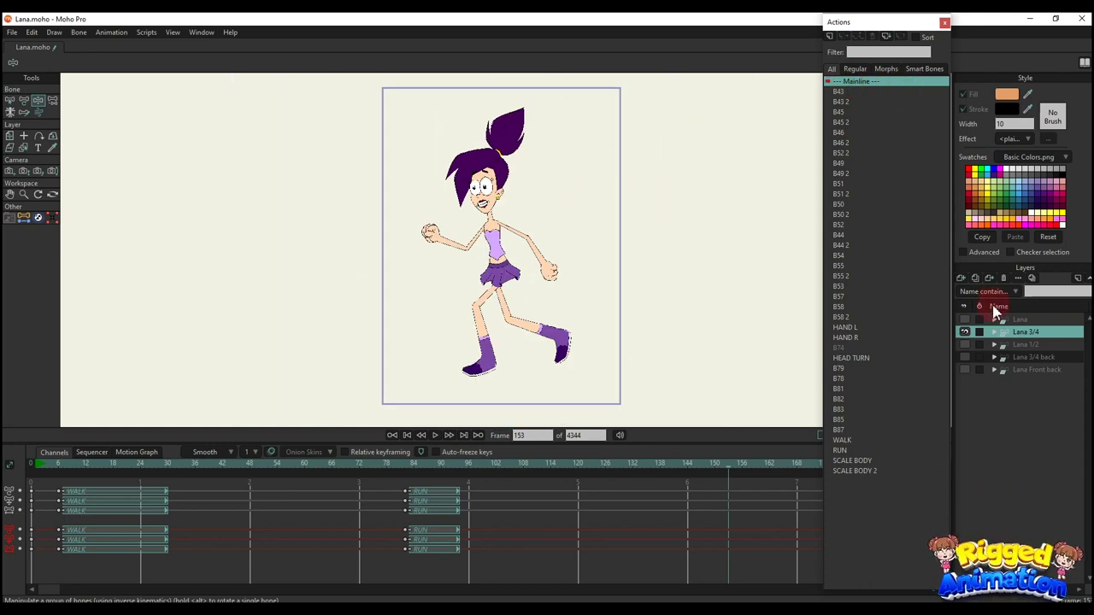
# Hide the Lana 3/4 layer, show Lana 1/2 and make it the active layer
pyautogui.click(964, 333)
pyautogui.click(965, 344)
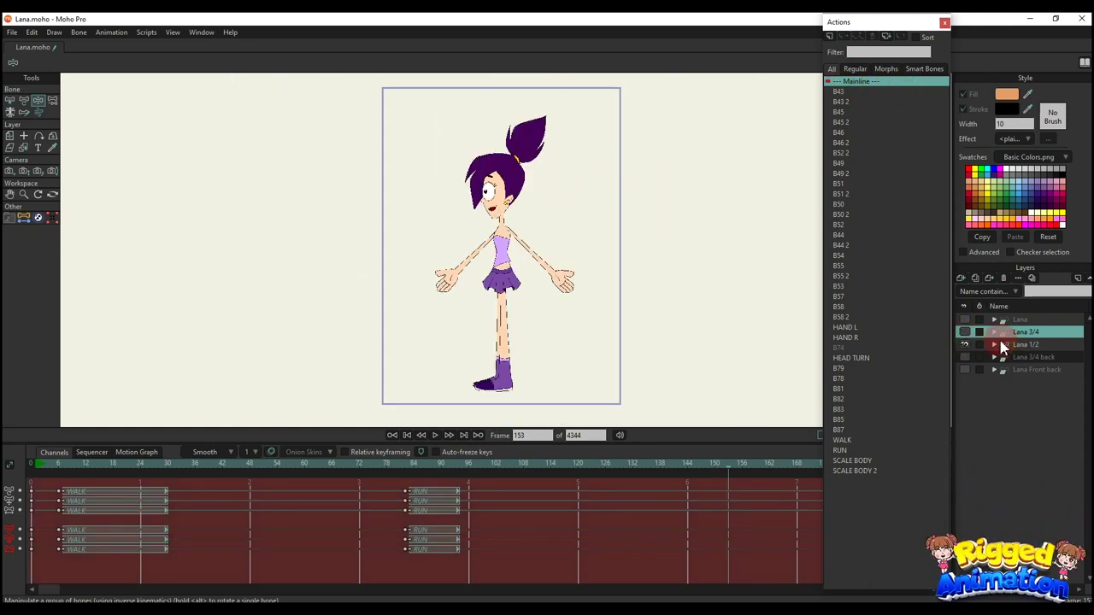
pyautogui.click(1003, 344)
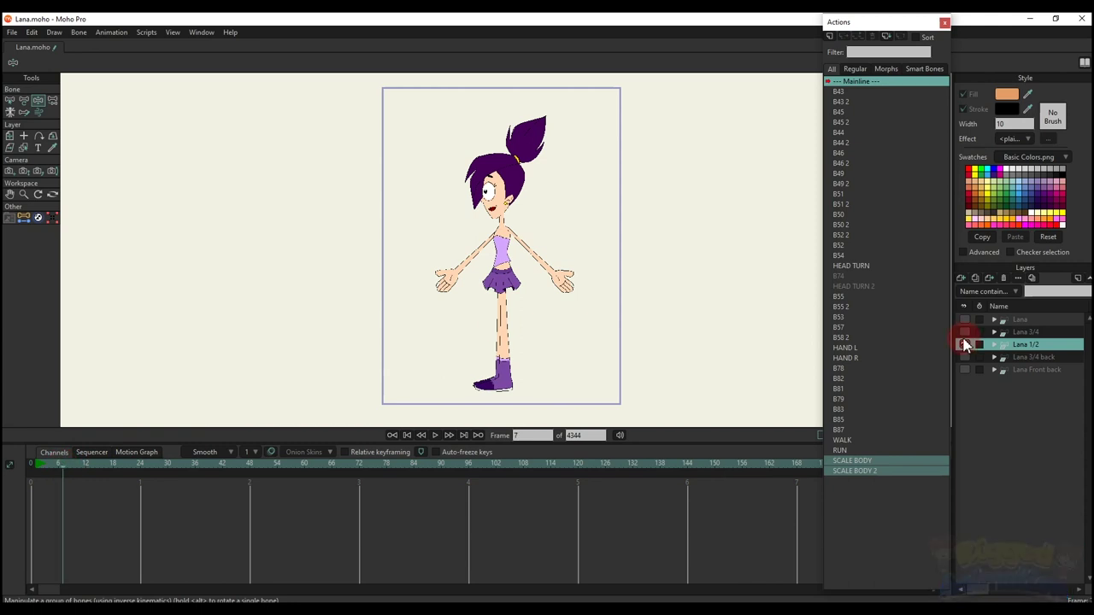
# Rotate the bones of the BLINK R control at frame 7 using Transform Bone to test the eyelid and brow shapes
pyautogui.moveTo(556, 215)
pyautogui.mouseDown()
pyautogui.moveTo(609, 238)
pyautogui.moveTo(551, 231)
pyautogui.mouseUp()
pyautogui.scroll(4, 555, 210)
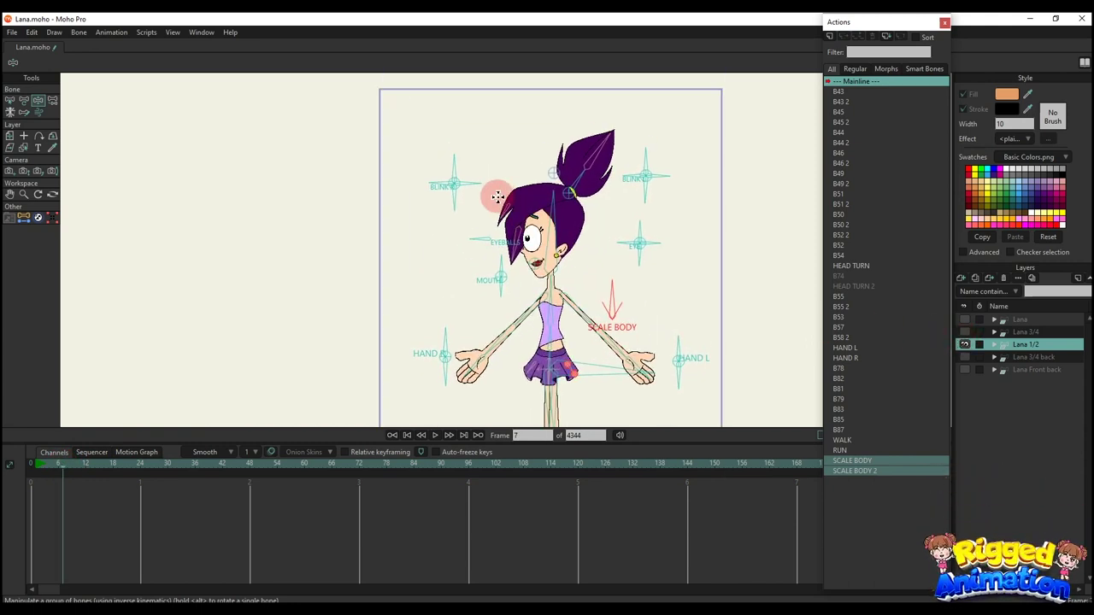
pyautogui.scroll(4, 498, 195)
pyautogui.press('t')
pyautogui.scroll(-2, 449, 165)
pyautogui.scroll(3, 450, 165)
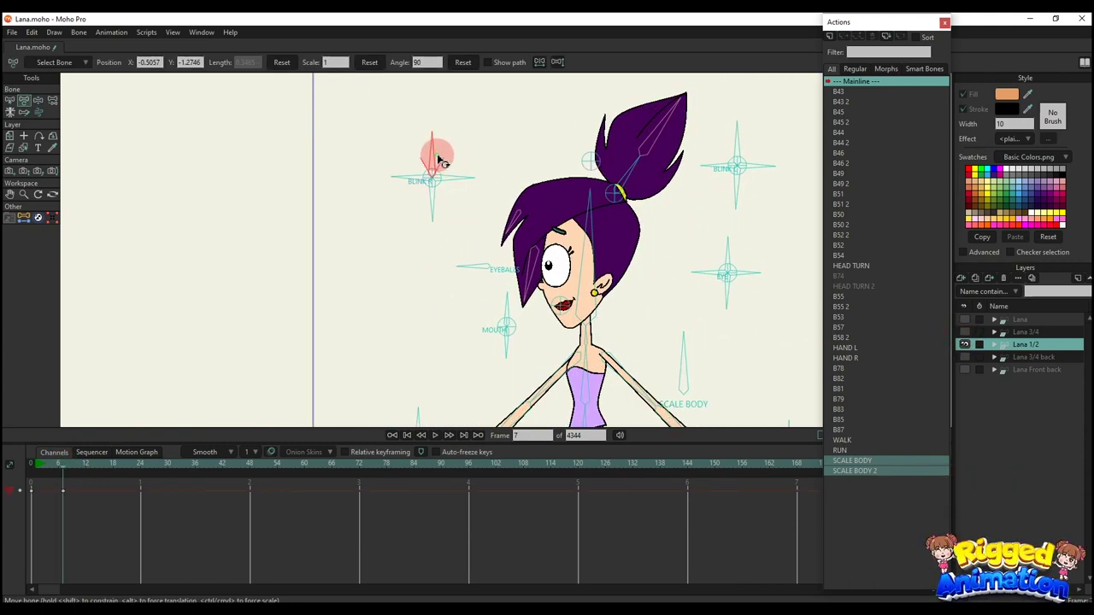
pyautogui.click(479, 183)
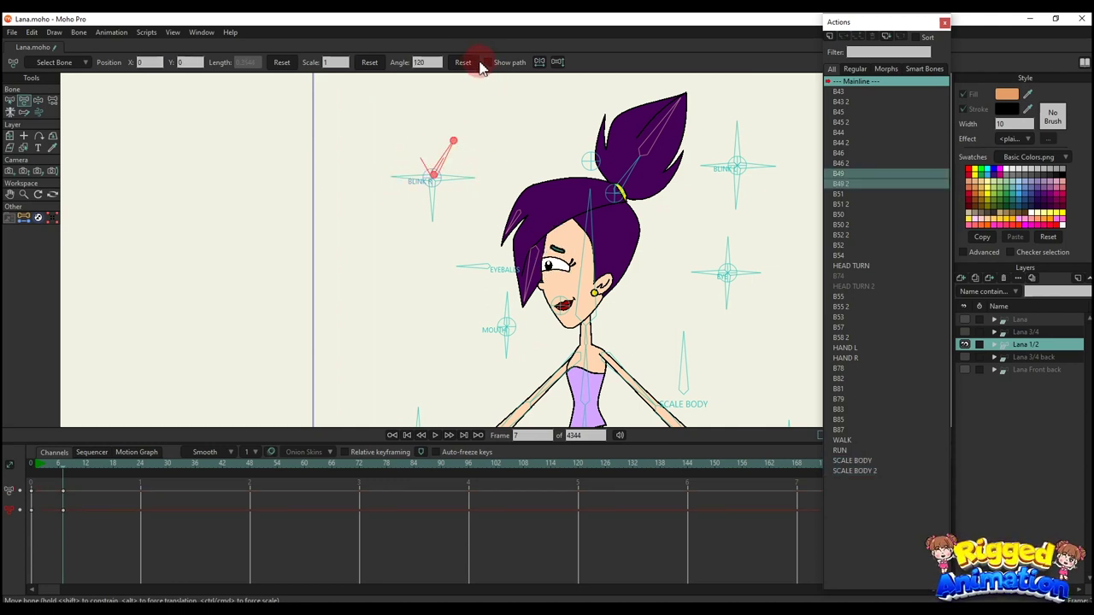
pyautogui.click(462, 61)
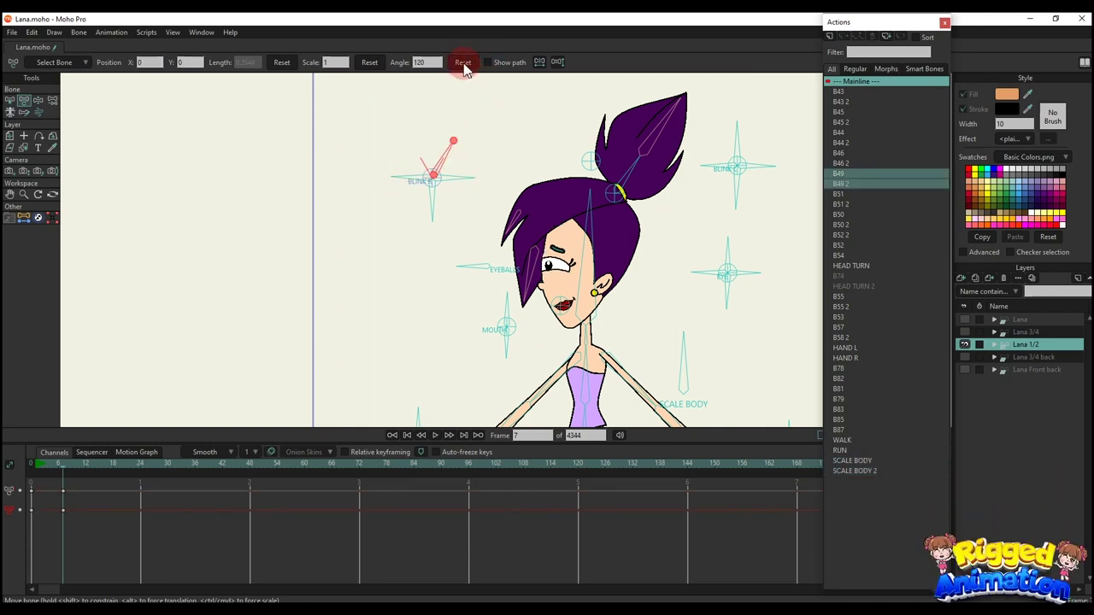
pyautogui.click(407, 205)
pyautogui.click(462, 62)
pyautogui.click(432, 186)
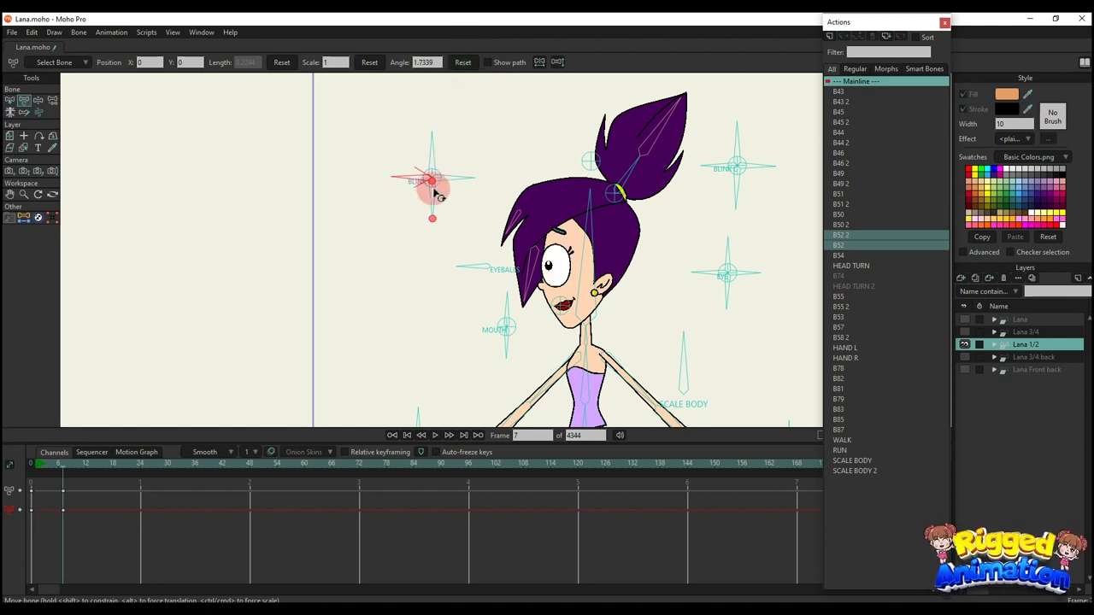
pyautogui.click(481, 86)
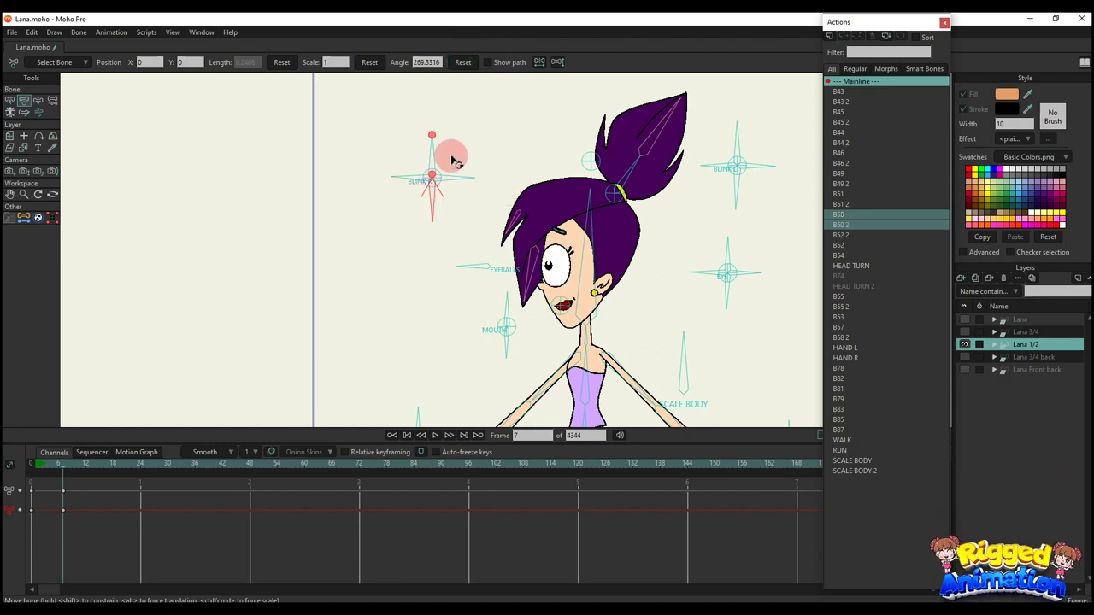
pyautogui.moveTo(453, 161); pyautogui.dragTo(455, 200)
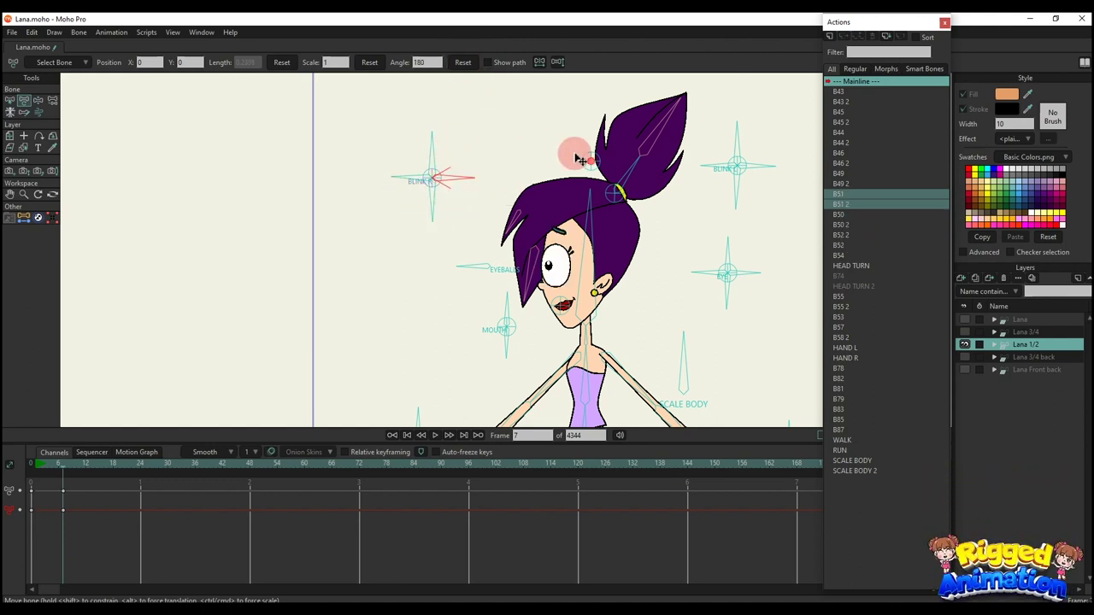
# Rotate the BLINK L control at frame 7 to test the eyelid, and delete the test keyframes
pyautogui.moveTo(729, 139); pyautogui.dragTo(684, 187)
pyautogui.click(464, 64)
pyautogui.click(465, 64)
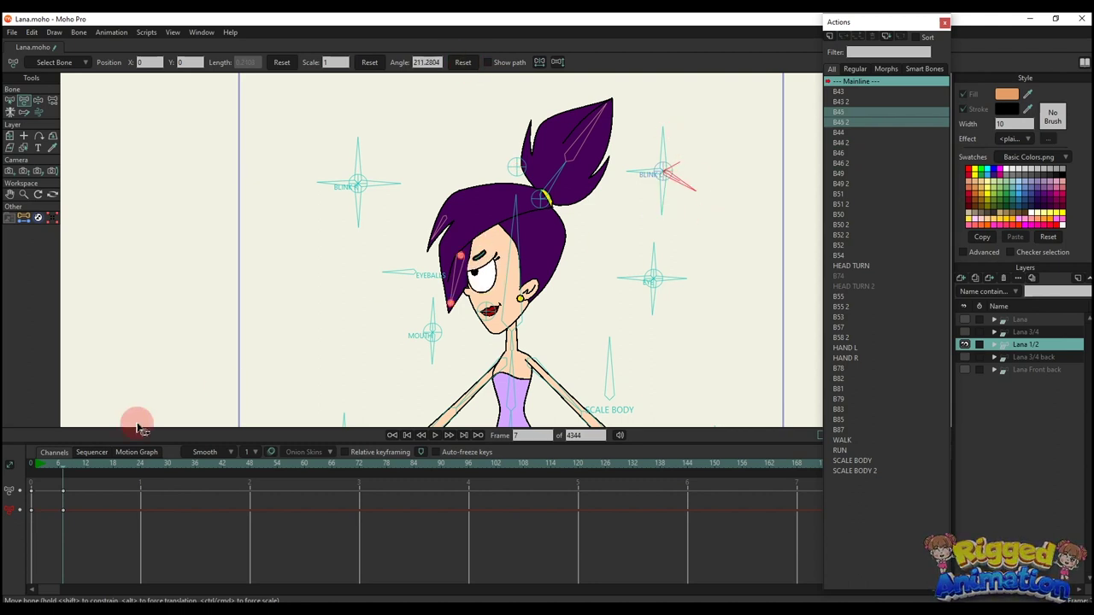
pyautogui.moveTo(139, 527); pyautogui.dragTo(7, 374)
pyautogui.press('Delete')
# Move the EYEBALLS control at frame 7 to shift the pupil, and delete the test keyframes
pyautogui.scroll(4, 395, 322)
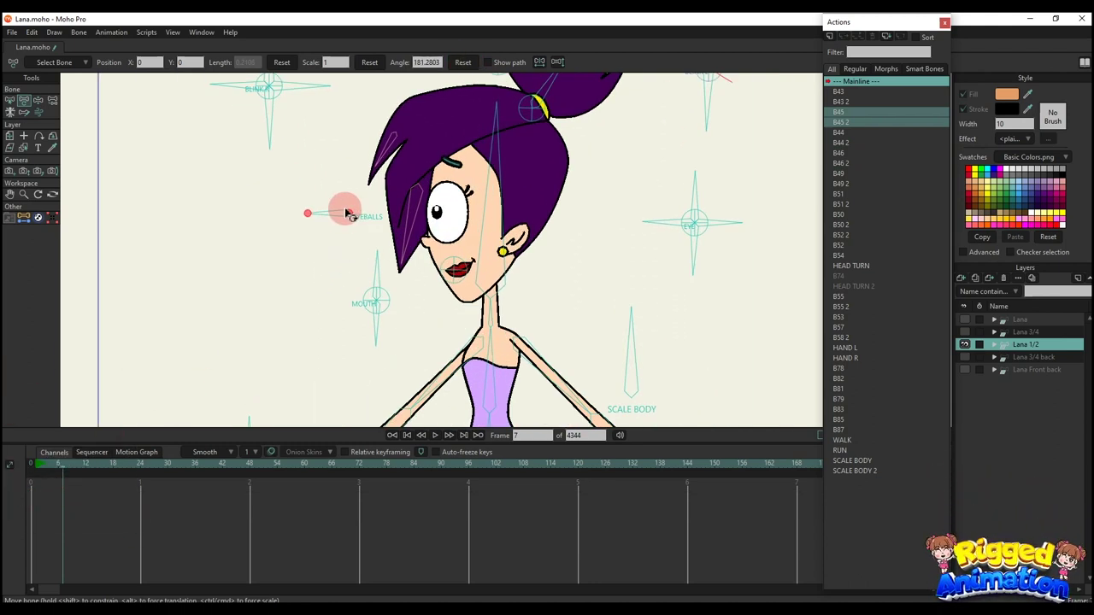
pyautogui.moveTo(346, 214)
pyautogui.mouseDown()
pyautogui.moveTo(360, 230)
pyautogui.moveTo(357, 218)
pyautogui.mouseUp()
pyautogui.moveTo(83, 511); pyautogui.dragTo(66, 384)
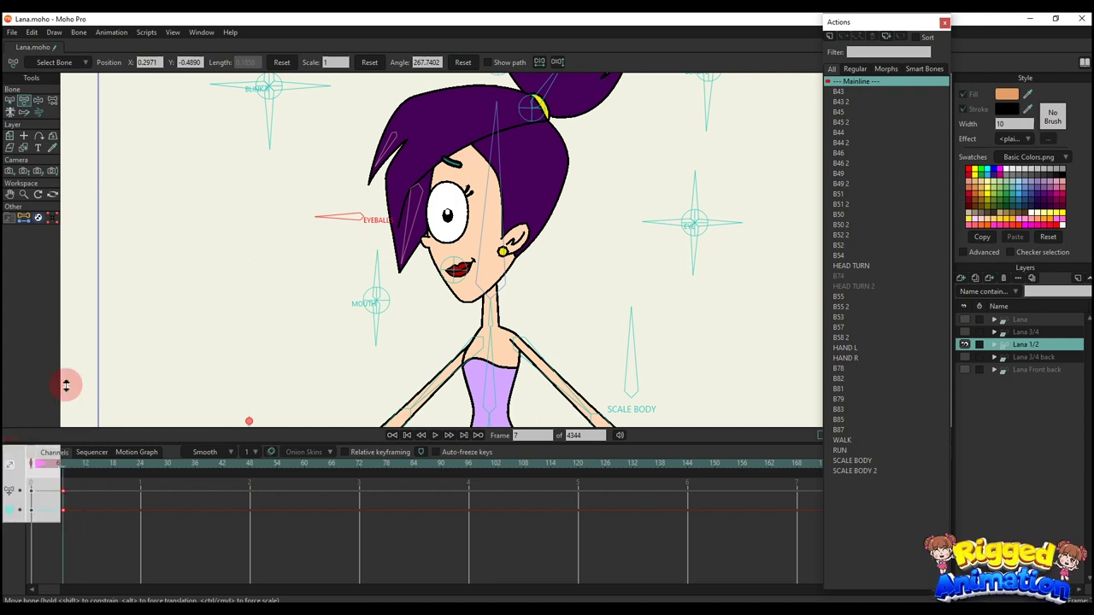
pyautogui.press('Delete')
# Rotate the EYE control to switch to the spiral eye, play the timeline to frame 18, and delete the test keyframes
pyautogui.moveTo(729, 198); pyautogui.dragTo(653, 192)
pyautogui.press('space')
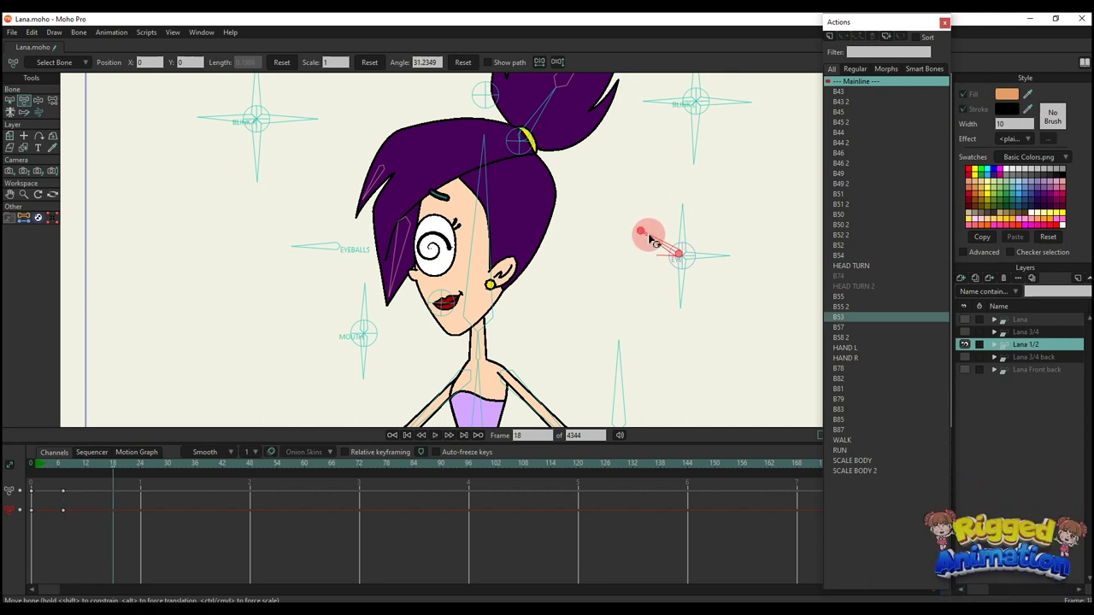
pyautogui.moveTo(186, 517); pyautogui.dragTo(5, 408)
pyautogui.press('Delete')
# Rotate the lower and right-hand bones of the EYE control at frame 18, deleting the test keyframes after each trial
pyautogui.moveTo(678, 283); pyautogui.dragTo(516, 316)
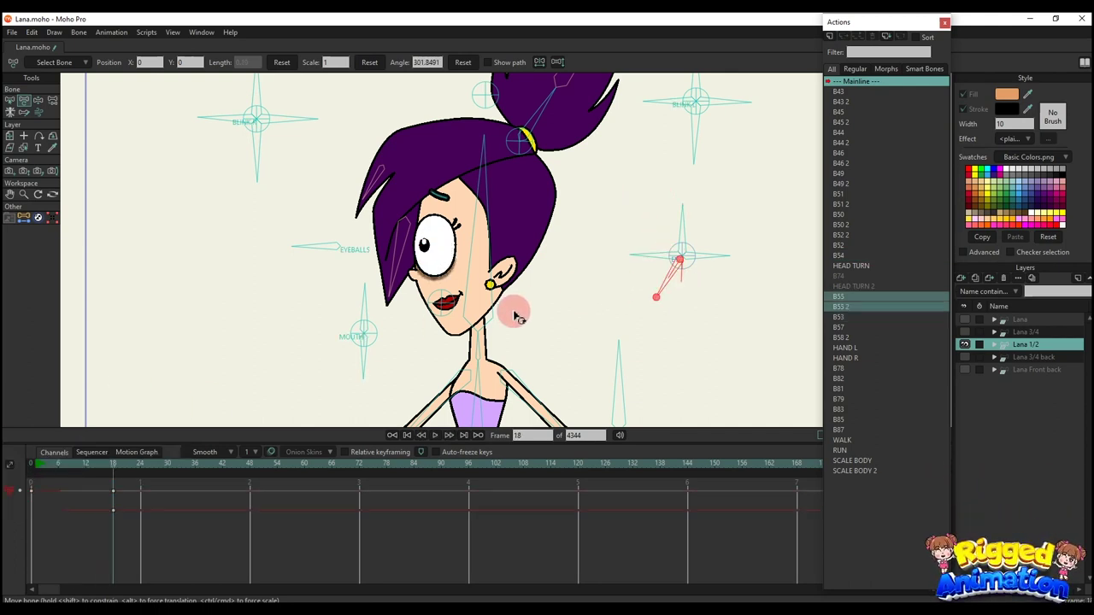
pyautogui.moveTo(158, 504); pyautogui.dragTo(14, 357)
pyautogui.press('Delete')
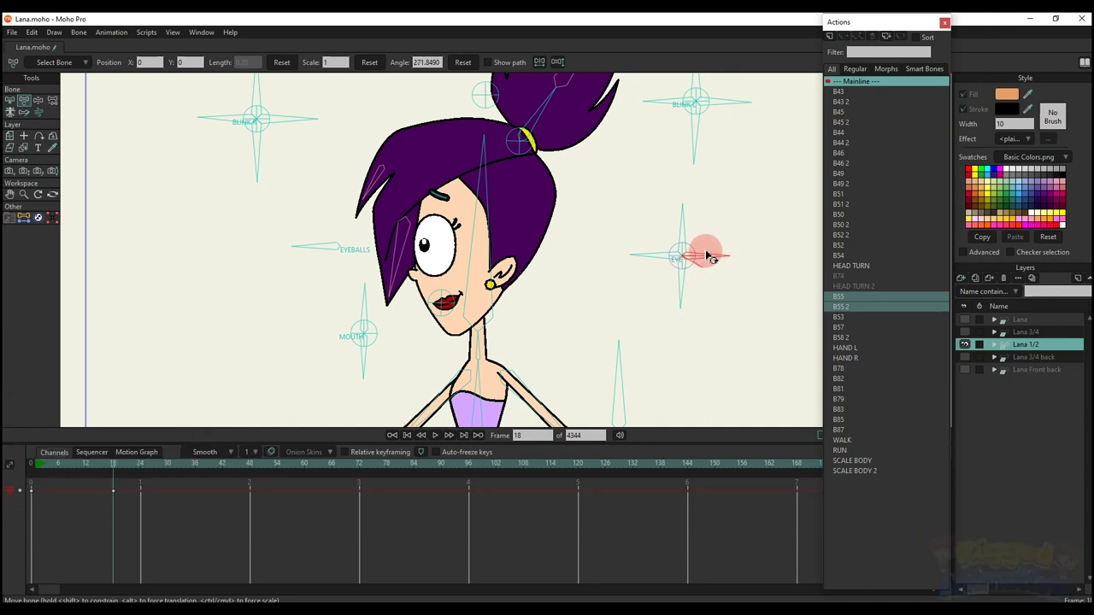
pyautogui.moveTo(707, 256); pyautogui.dragTo(726, 299)
pyautogui.scroll(-1, 526, 268)
pyautogui.moveTo(162, 506); pyautogui.dragTo(17, 475)
pyautogui.press('Delete')
# Rotate the MOUTH control's bones at frame 8 to test different mouth shapes, and select the test keyframes
pyautogui.click(68, 466)
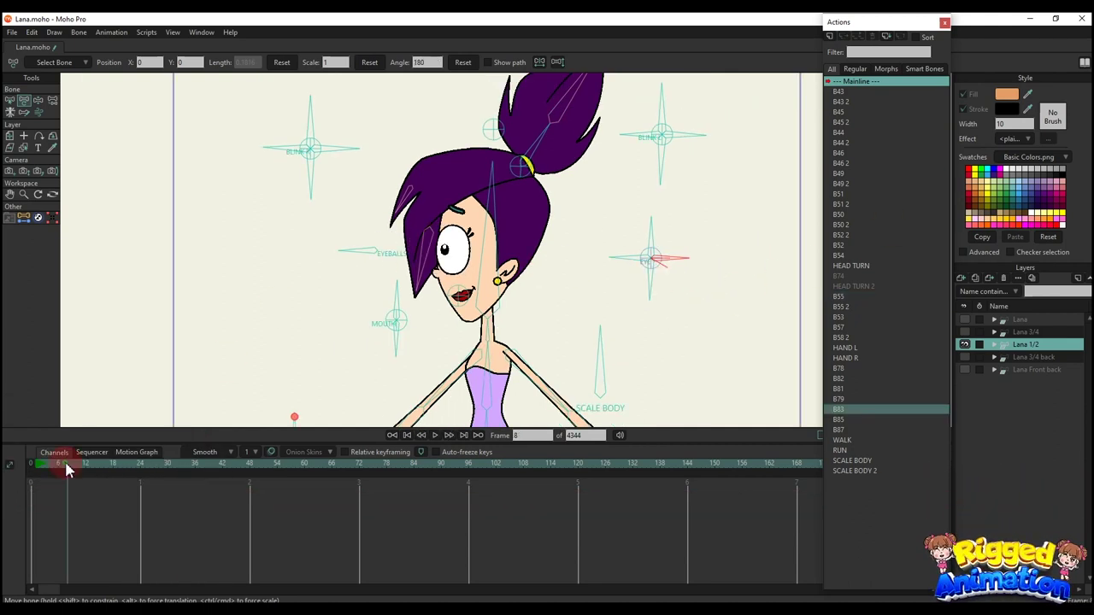
pyautogui.scroll(-1, 535, 289)
pyautogui.moveTo(539, 293); pyautogui.dragTo(521, 241)
pyautogui.scroll(3, 419, 247)
pyautogui.scroll(-1, 422, 229)
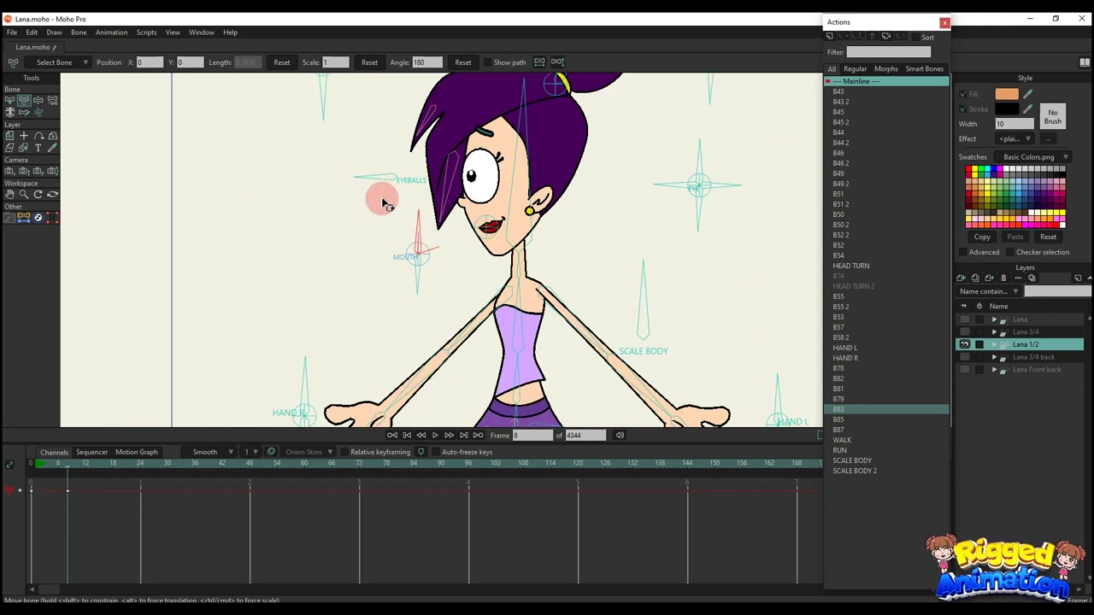
pyautogui.moveTo(384, 204); pyautogui.dragTo(383, 270)
pyautogui.moveTo(135, 536); pyautogui.dragTo(7, 442)
# Rotate the SCALE BODY control to 120 degrees at frame 8 to change the body height, and delete the test keyframes
pyautogui.scroll(-2, 576, 298)
pyautogui.moveTo(556, 266); pyautogui.dragTo(493, 209)
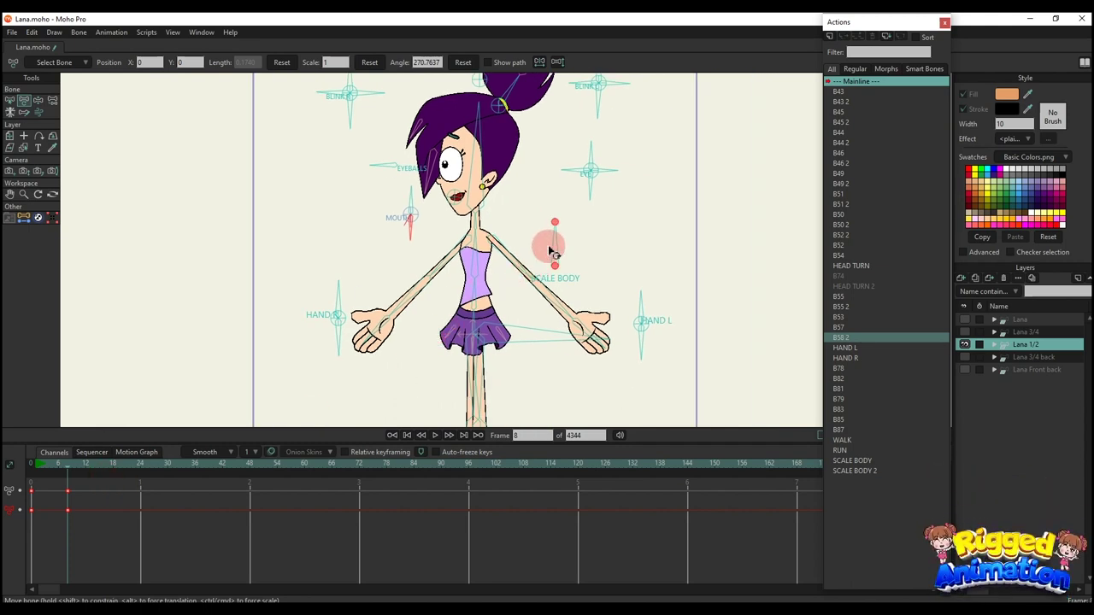
pyautogui.moveTo(551, 250)
pyautogui.mouseDown()
pyautogui.moveTo(576, 251)
pyautogui.moveTo(557, 237)
pyautogui.mouseUp()
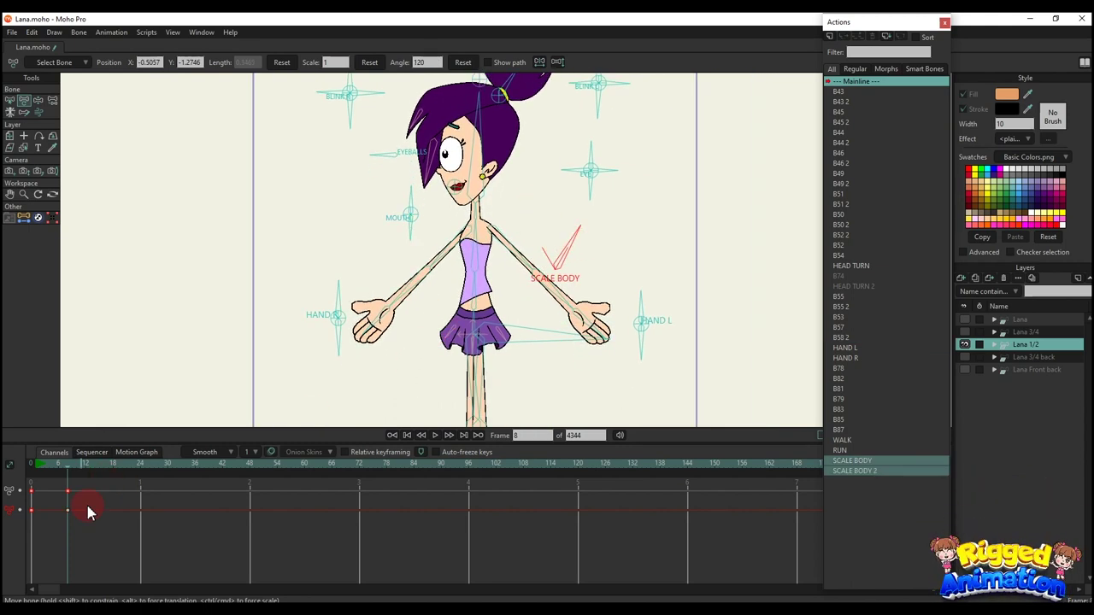
pyautogui.press('Delete')
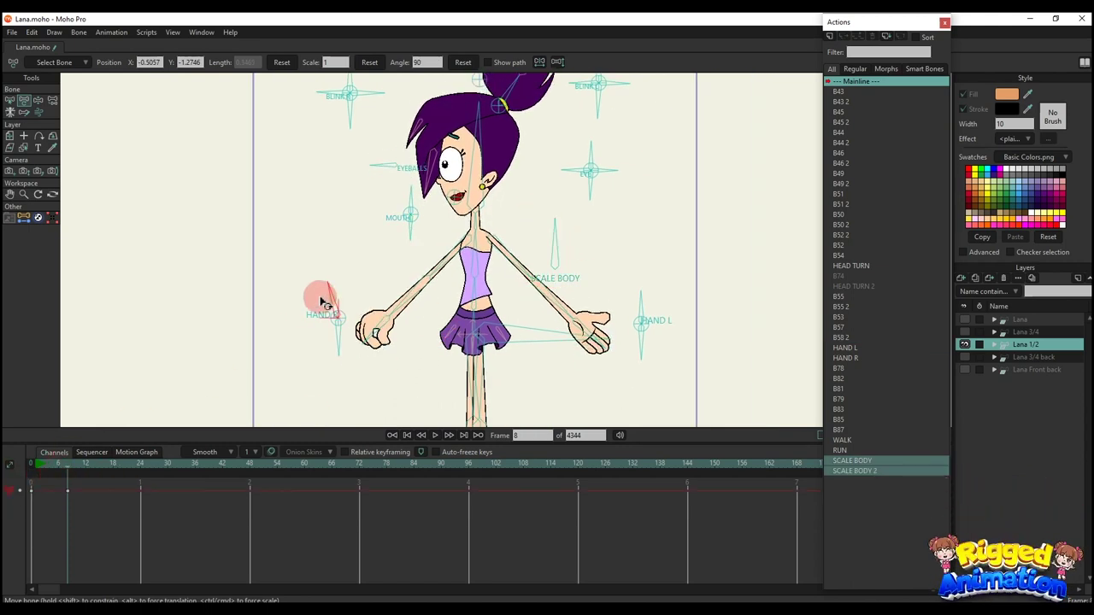
# Rotate the HAND R and HAND L controls at frame 8 to switch hand poses, and delete the test keyframes
pyautogui.moveTo(323, 303); pyautogui.dragTo(415, 366)
pyautogui.click(646, 306)
pyautogui.moveTo(623, 304); pyautogui.dragTo(696, 376)
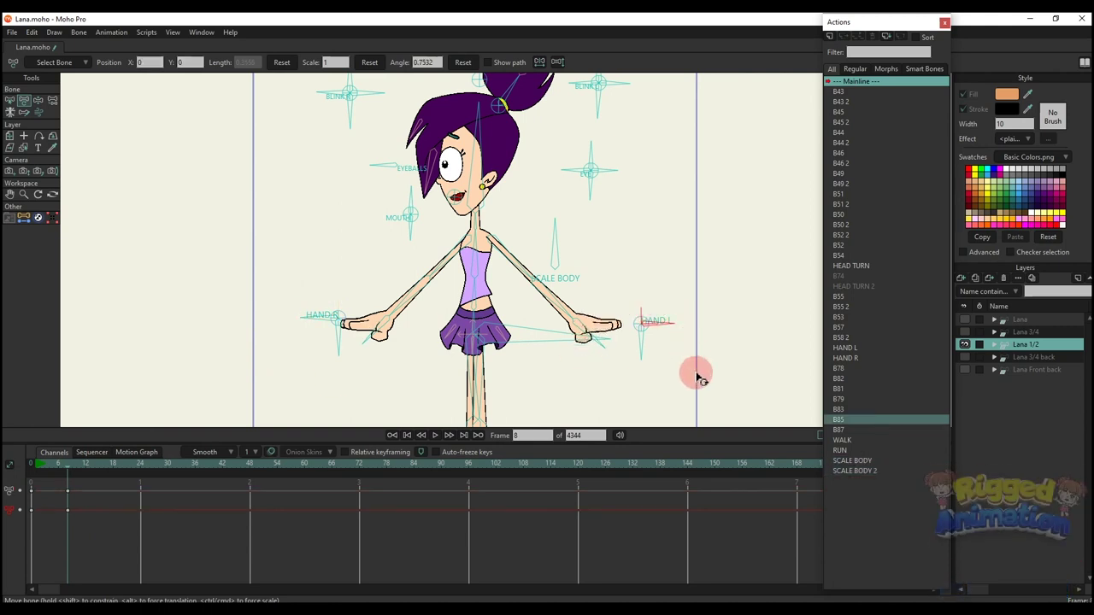
pyautogui.moveTo(93, 518); pyautogui.dragTo(11, 438)
pyautogui.press('Delete')
# Bend each forearm downward in turn at frame 8, deleting the test keyframes after each arm
pyautogui.click(414, 299)
pyautogui.moveTo(417, 301); pyautogui.dragTo(391, 335)
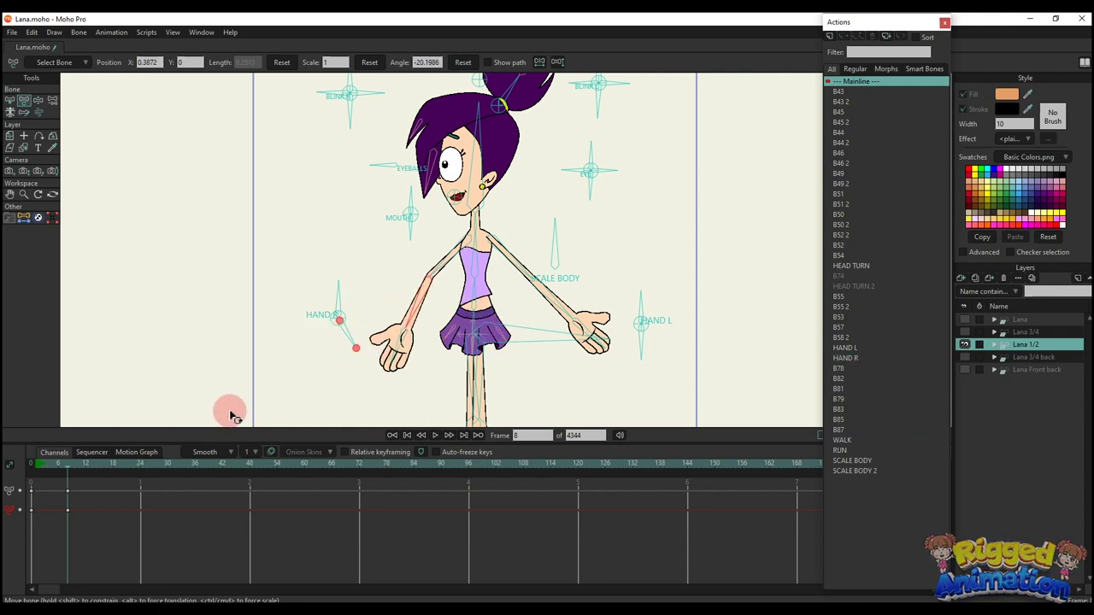
pyautogui.moveTo(112, 521); pyautogui.dragTo(34, 408)
pyautogui.press('Delete')
pyautogui.moveTo(567, 298); pyautogui.dragTo(574, 329)
pyautogui.moveTo(130, 520); pyautogui.dragTo(5, 420)
pyautogui.press('Delete')
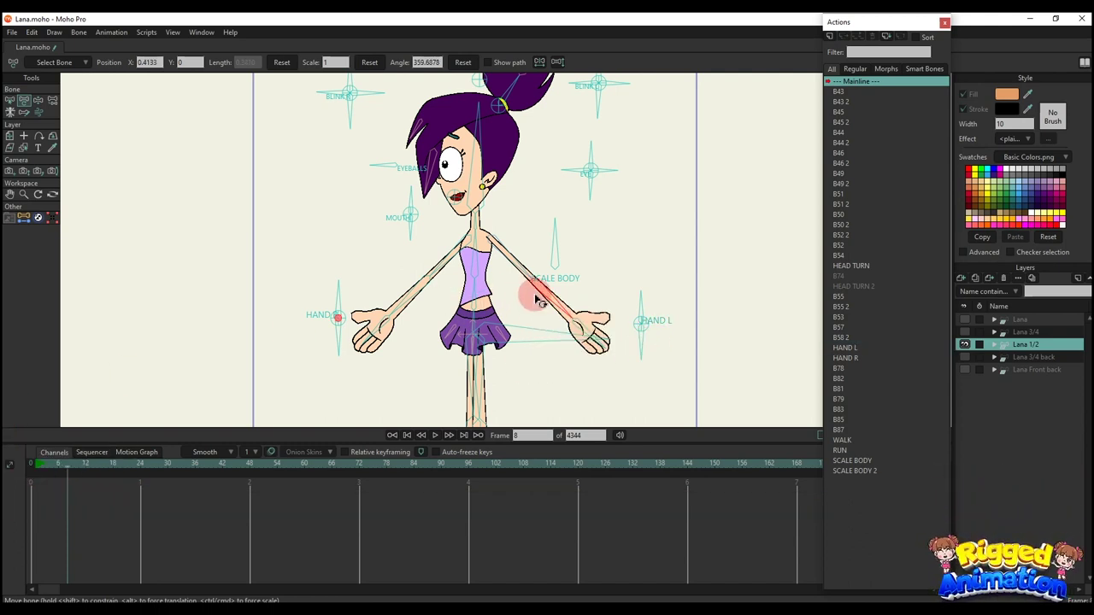
# Lower the hips into a crouch at frame 8 using Manipulate Bones, play the motion, and delete the test keyframes
pyautogui.scroll(-5, 530, 295)
pyautogui.moveTo(520, 294)
pyautogui.mouseDown()
pyautogui.moveTo(517, 273)
pyautogui.moveTo(511, 330)
pyautogui.moveTo(509, 312)
pyautogui.mouseUp()
pyautogui.press('z')
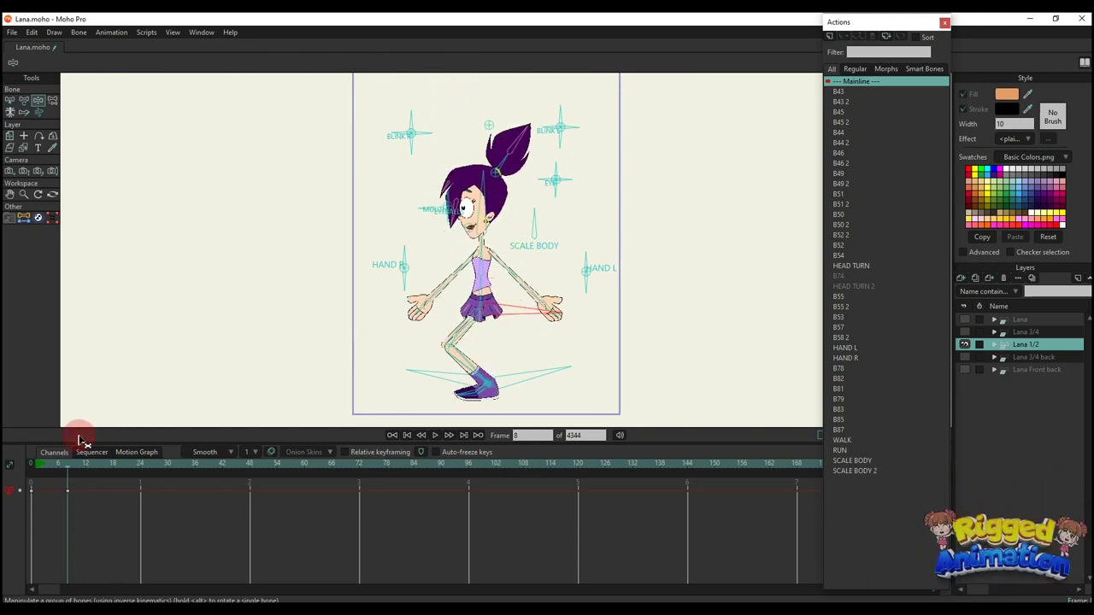
pyautogui.click(38, 465)
pyautogui.press('space')
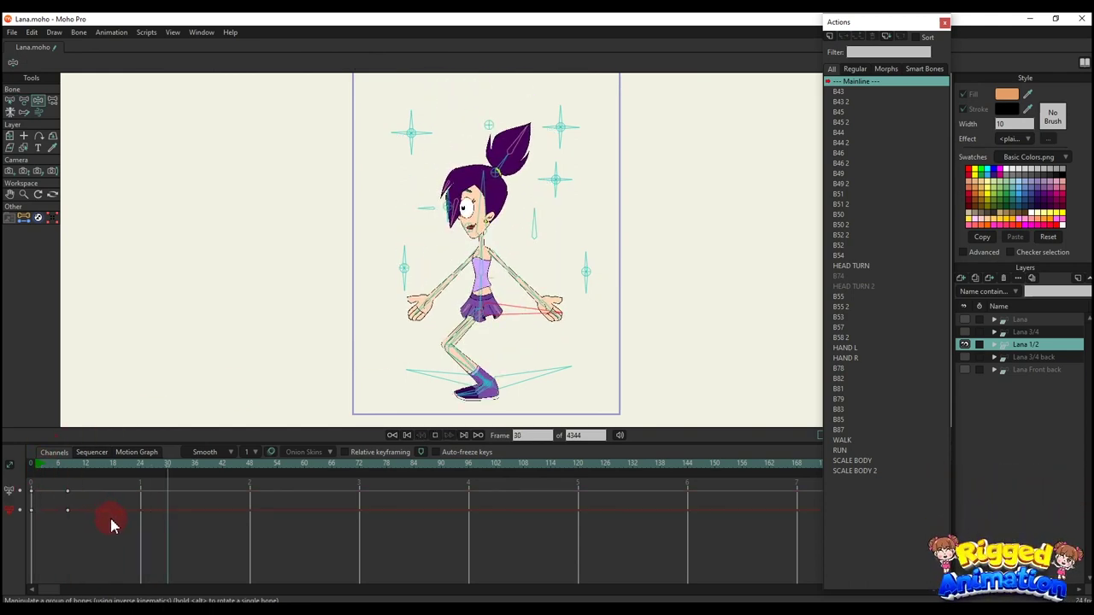
# Insert the WALK action for Lana 1/2 at about frame 5 and play the animation
pyautogui.click(54, 469)
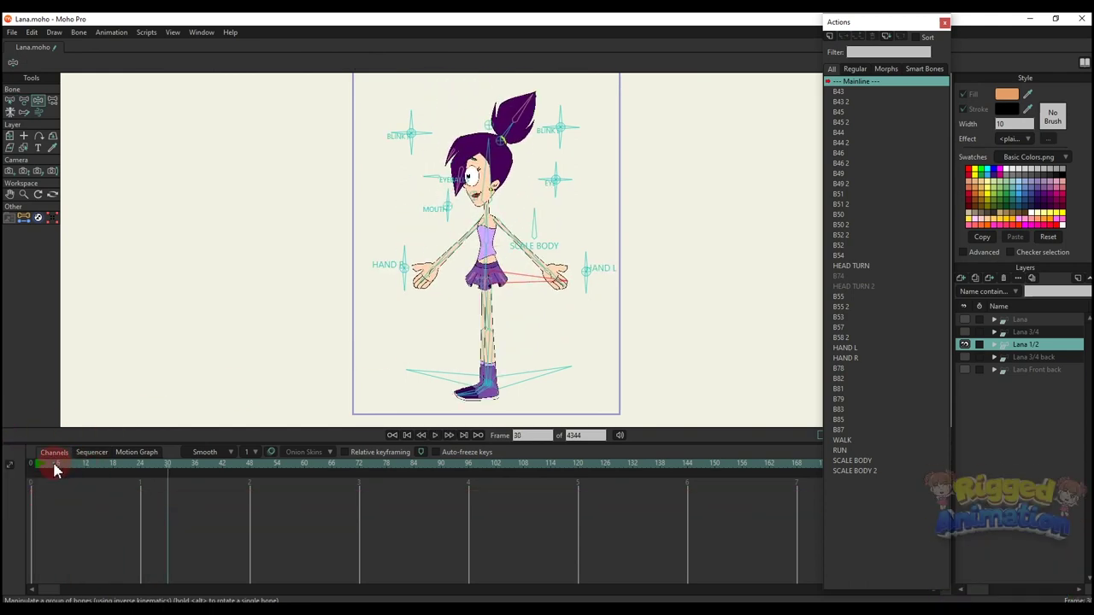
pyautogui.click(844, 440)
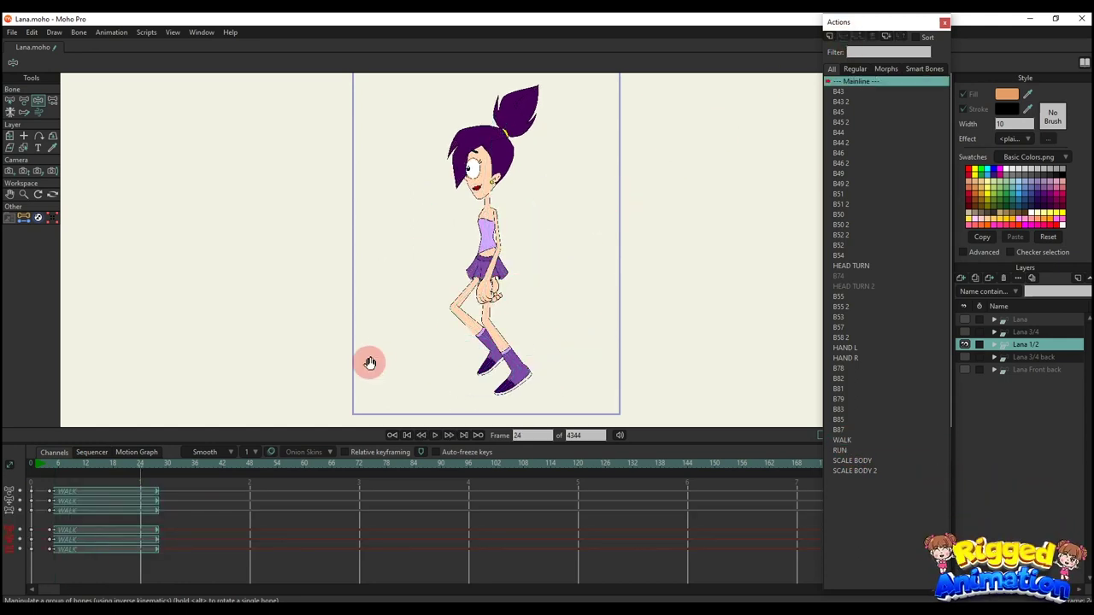
pyautogui.press('space')
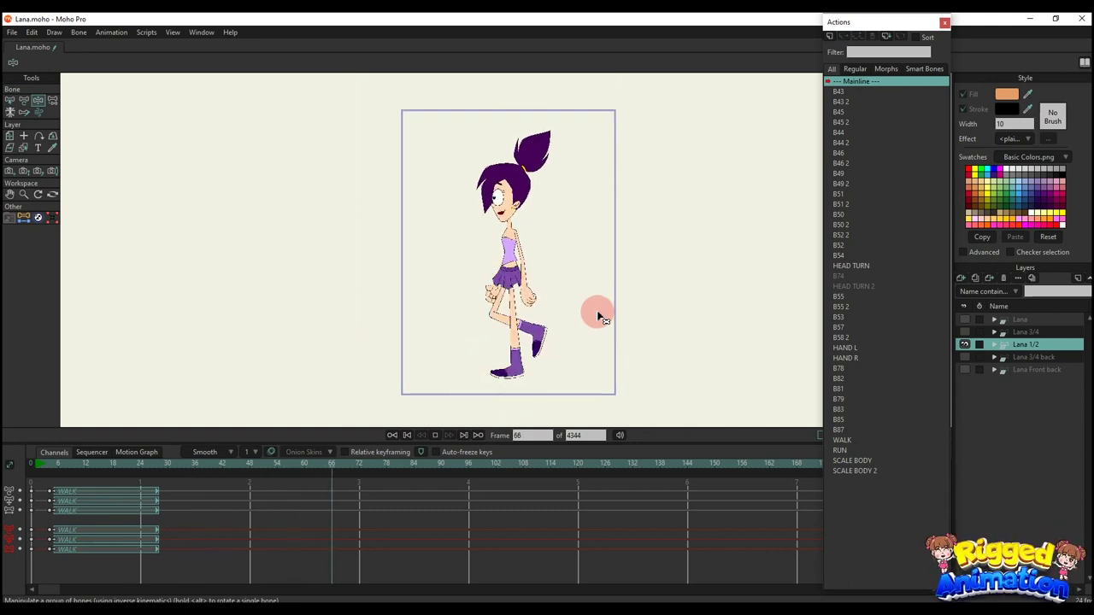
# Insert the RUN action for Lana 1/2 at frame 86 and play it back
pyautogui.click(844, 440)
pyautogui.click(840, 450)
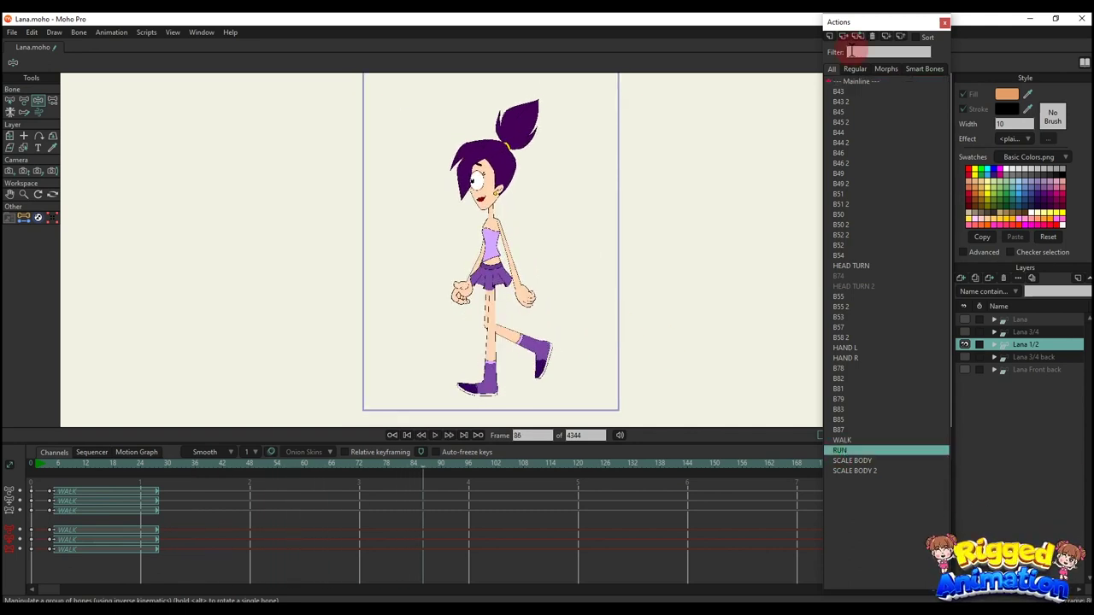
pyautogui.click(844, 37)
pyautogui.press('space')
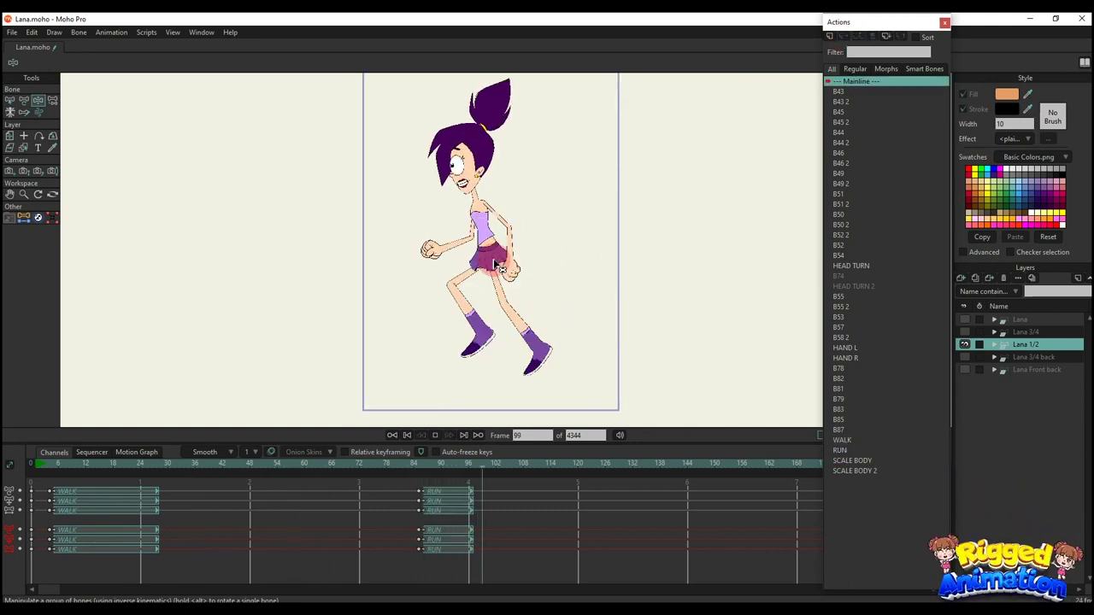
# Stop playback, hide the Lana 1/2 layer, and show and select the Lana 3/4 back layer
pyautogui.scroll(-1, 495, 262)
pyautogui.press('space')
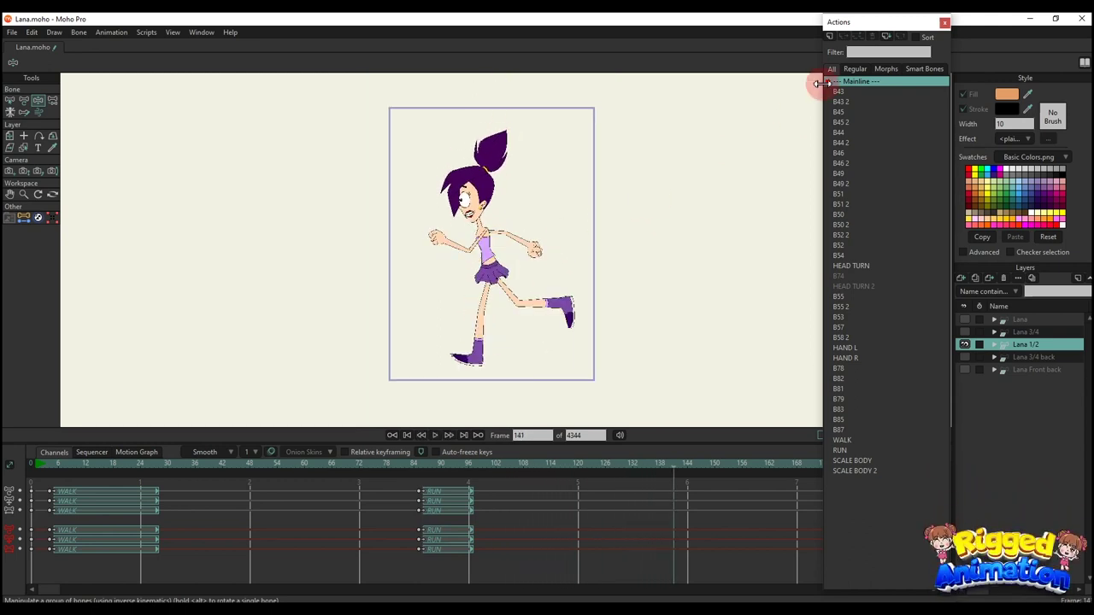
pyautogui.click(964, 345)
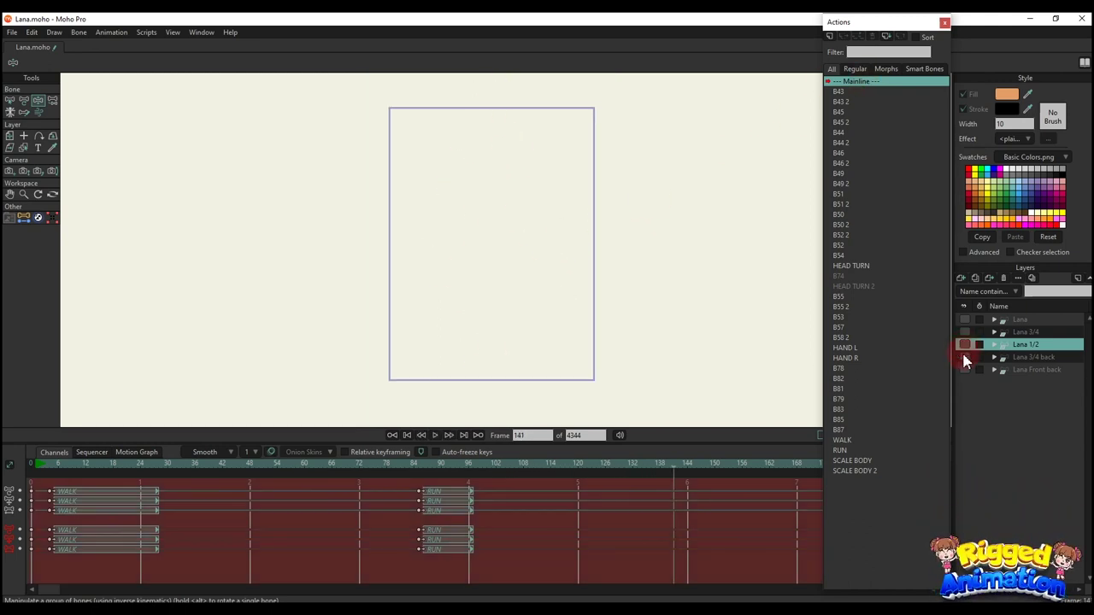
pyautogui.click(964, 357)
pyautogui.click(1012, 357)
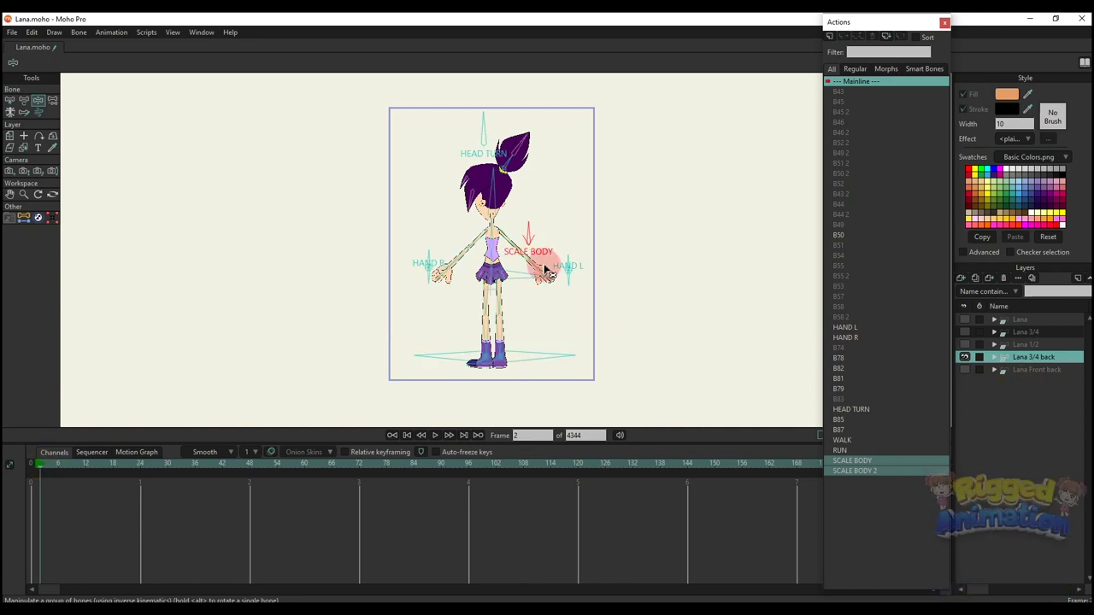
# Test the SCALE BODY and HEAD TURN controls of Lana 3/4 back at frame 2 using Transform Bone
pyautogui.moveTo(480, 225); pyautogui.dragTo(510, 253)
pyautogui.scroll(3, 547, 276)
pyautogui.press('t')
pyautogui.scroll(-5, 516, 155)
pyautogui.scroll(4, 504, 143)
pyautogui.moveTo(509, 145); pyautogui.dragTo(472, 133)
pyautogui.scroll(2, 507, 288)
# Test the HAND R and HAND L control bones at frame 2, and delete the test keyframes
pyautogui.moveTo(507, 288); pyautogui.dragTo(436, 205)
pyautogui.scroll(1, 345, 272)
pyautogui.moveTo(345, 263); pyautogui.dragTo(381, 226)
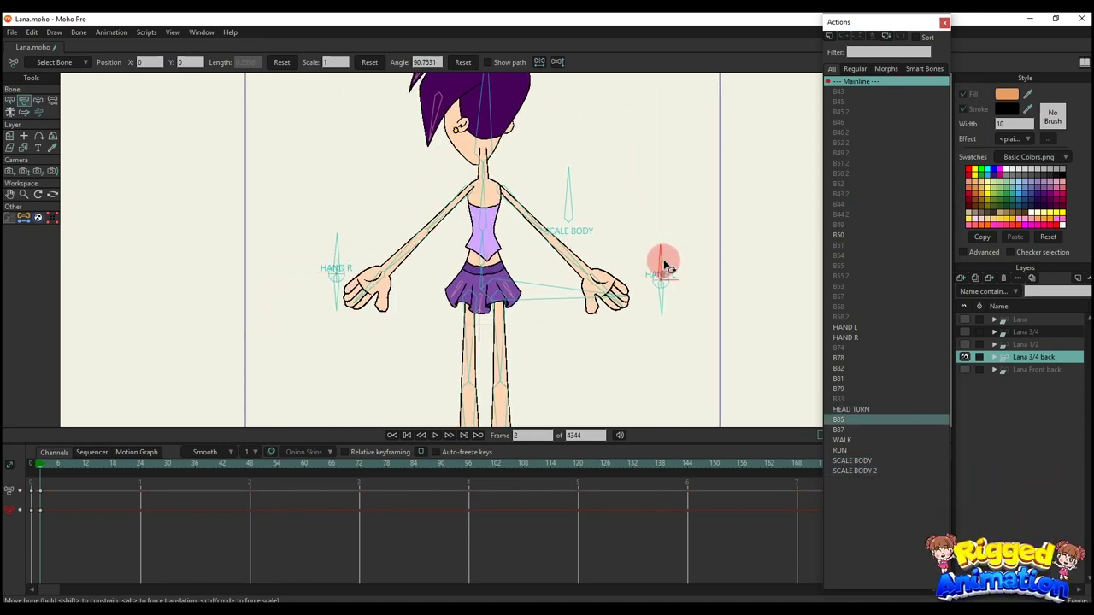
pyautogui.moveTo(664, 264); pyautogui.dragTo(540, 207)
pyautogui.scroll(2, 422, 254)
pyautogui.moveTo(406, 252); pyautogui.dragTo(305, 312)
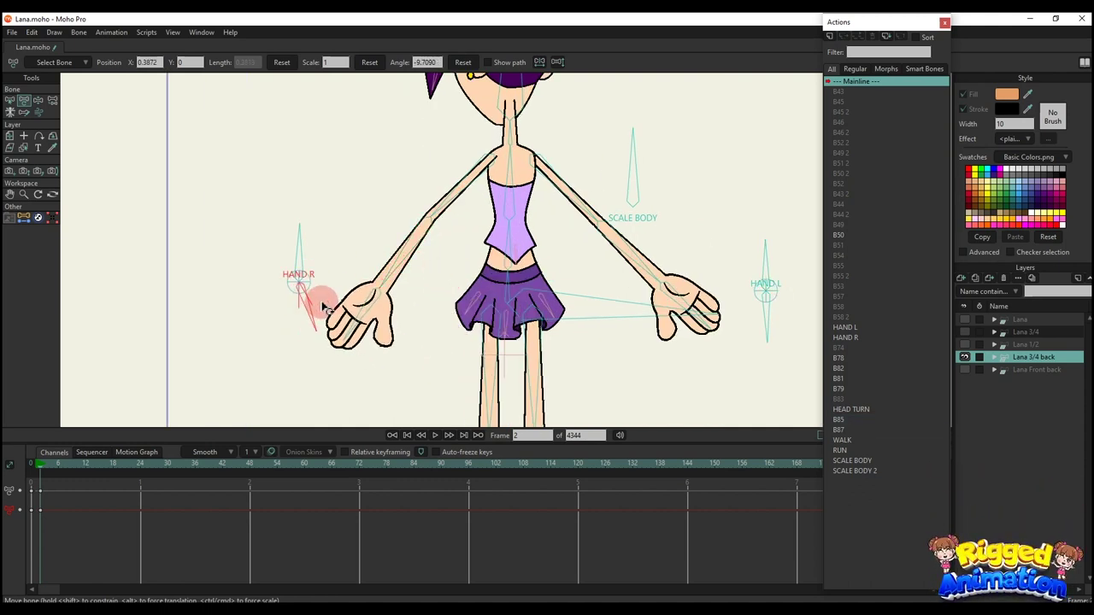
pyautogui.moveTo(384, 270); pyautogui.dragTo(230, 368)
pyautogui.moveTo(168, 512); pyautogui.dragTo(4, 401)
pyautogui.press('Delete')
# Bend the forearm on the HAND L side downward at frame 2 and delete the test keyframes
pyautogui.moveTo(618, 259); pyautogui.dragTo(689, 283)
pyautogui.click(773, 318)
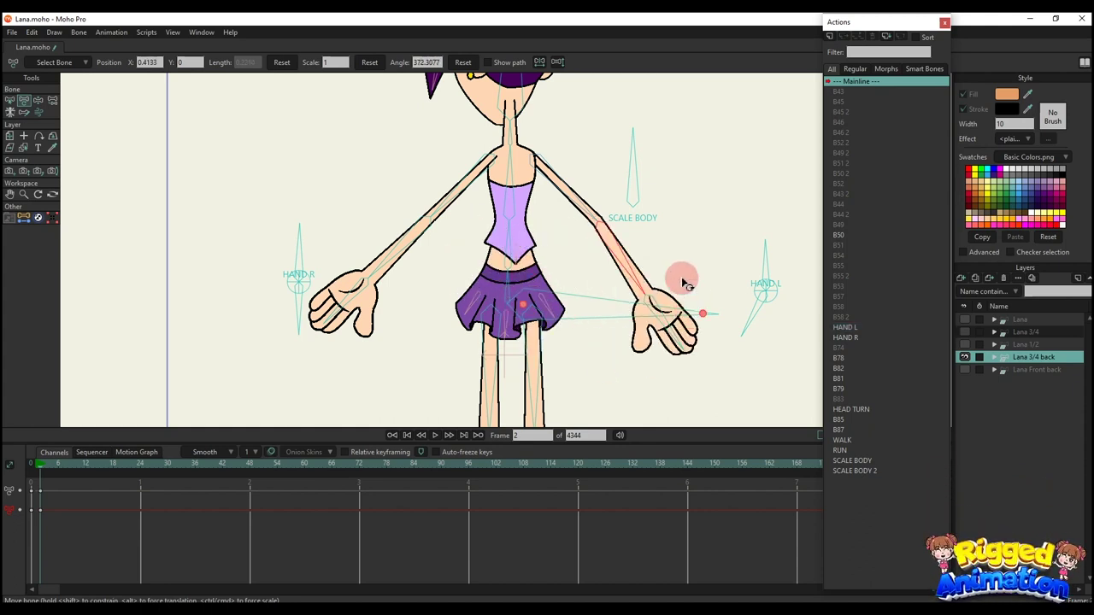
pyautogui.scroll(-3, 641, 282)
pyautogui.moveTo(638, 199)
pyautogui.mouseDown()
pyautogui.moveTo(653, 201)
pyautogui.moveTo(632, 197)
pyautogui.mouseUp()
pyautogui.press('Delete')
# Lower the hips into a crouch at frame 2 using Manipulate Bones, play the motion, and delete the test keyframes
pyautogui.scroll(-5, 504, 325)
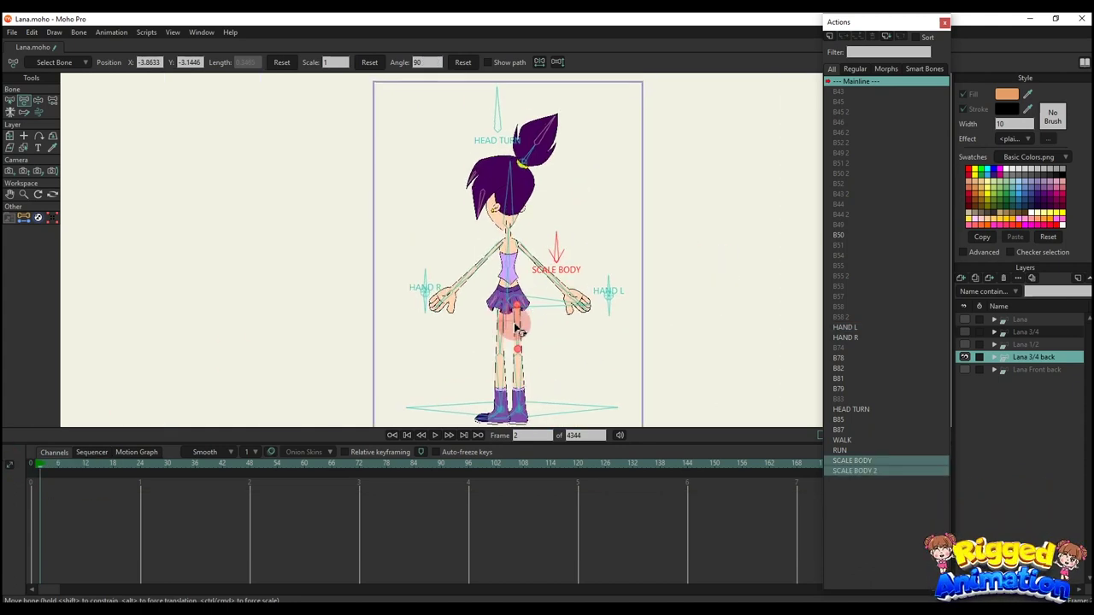
pyautogui.moveTo(518, 326); pyautogui.dragTo(564, 341)
pyautogui.press('z')
pyautogui.click(74, 460)
pyautogui.click(33, 463)
pyautogui.press('space')
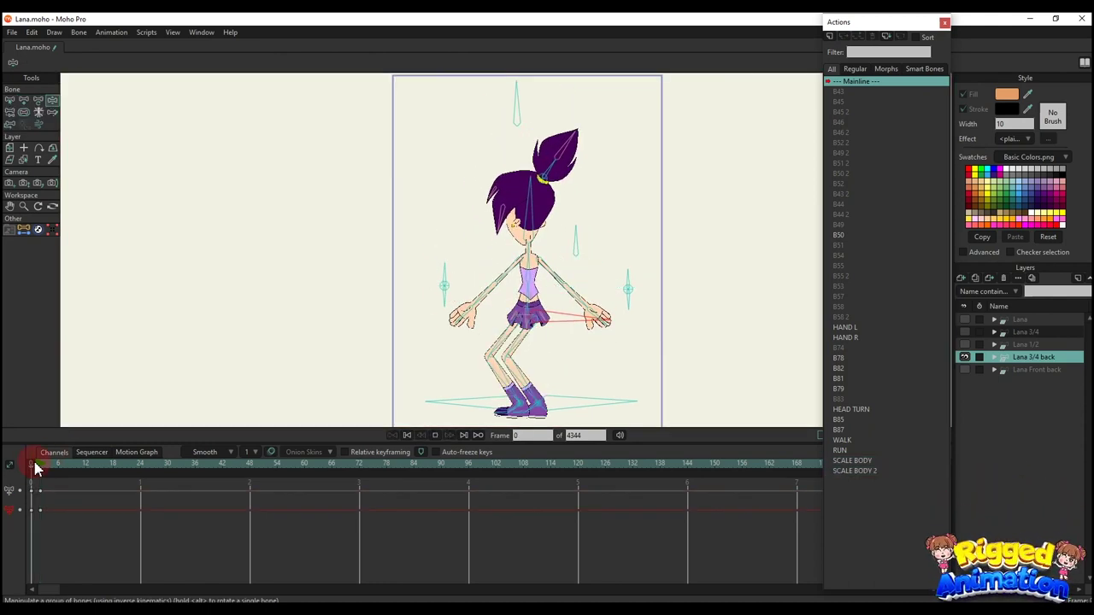
pyautogui.click(36, 464)
pyautogui.hotkey('ctrl', 'space')
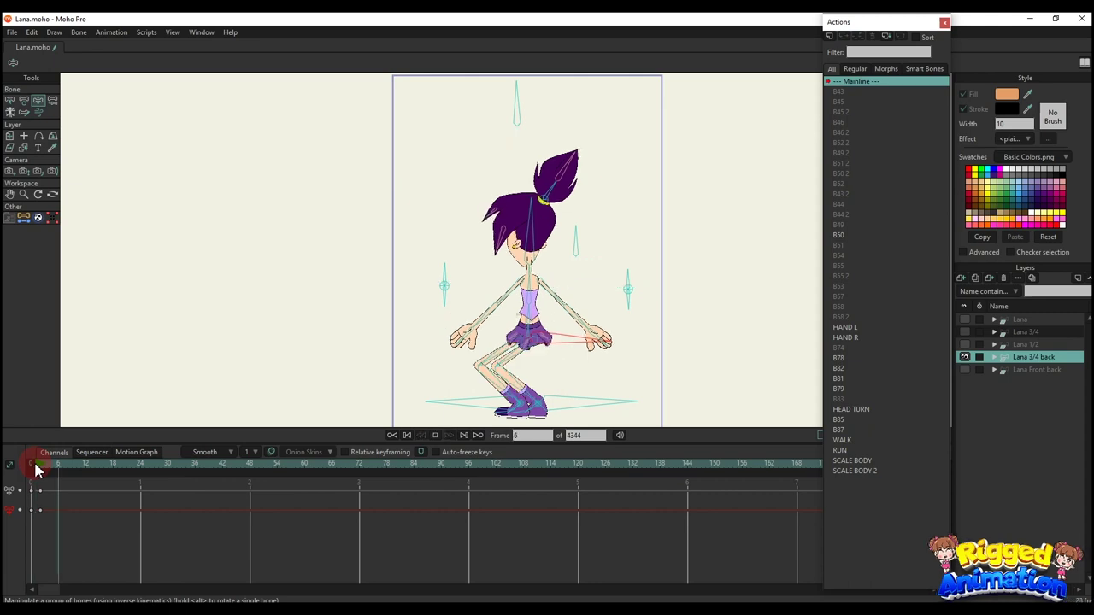
pyautogui.click(40, 464)
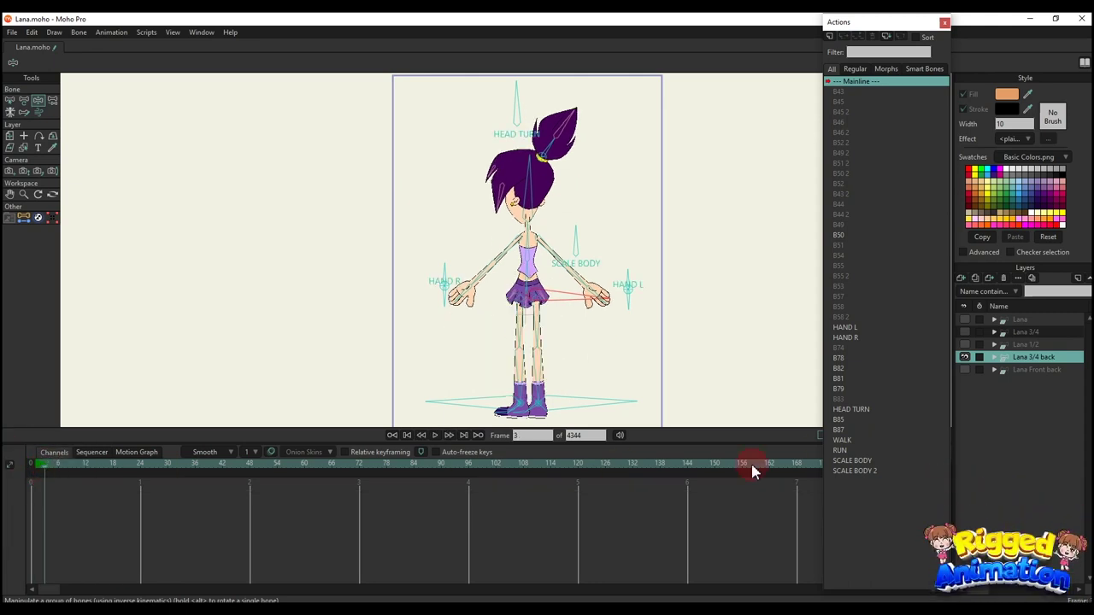
# Insert the WALK action for Lana 3/4 back at frame 3 and play the animation
pyautogui.click(850, 440)
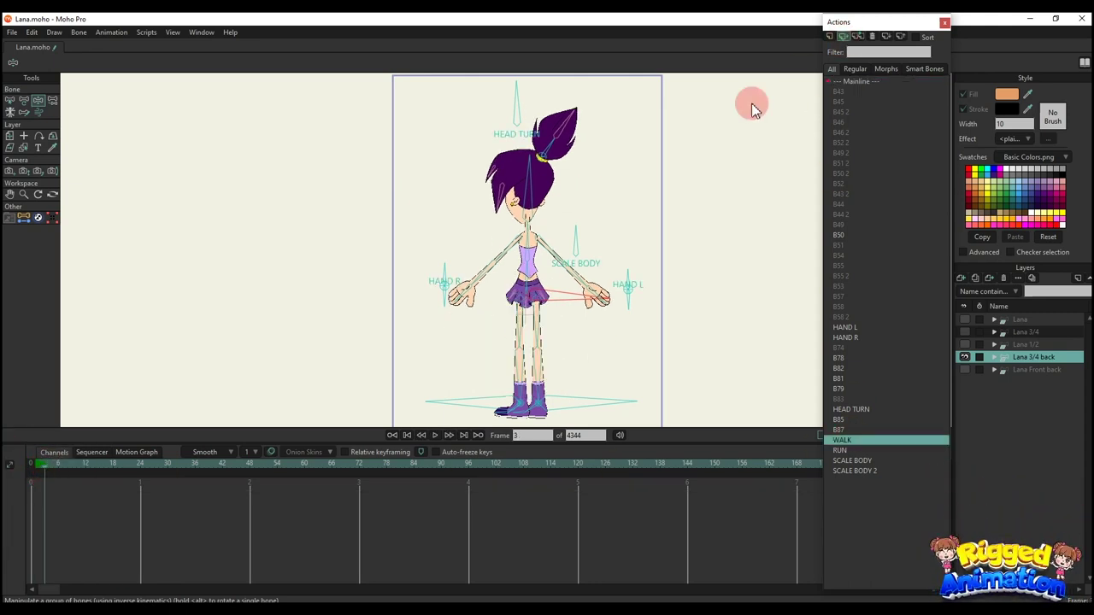
pyautogui.scroll(-2, 514, 238)
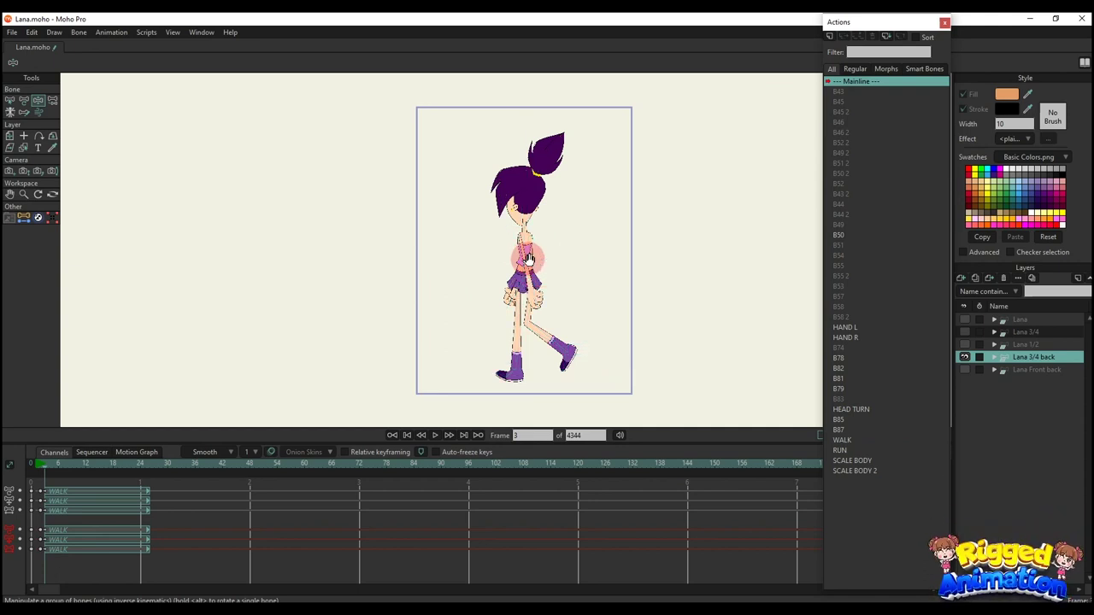
pyautogui.press('space')
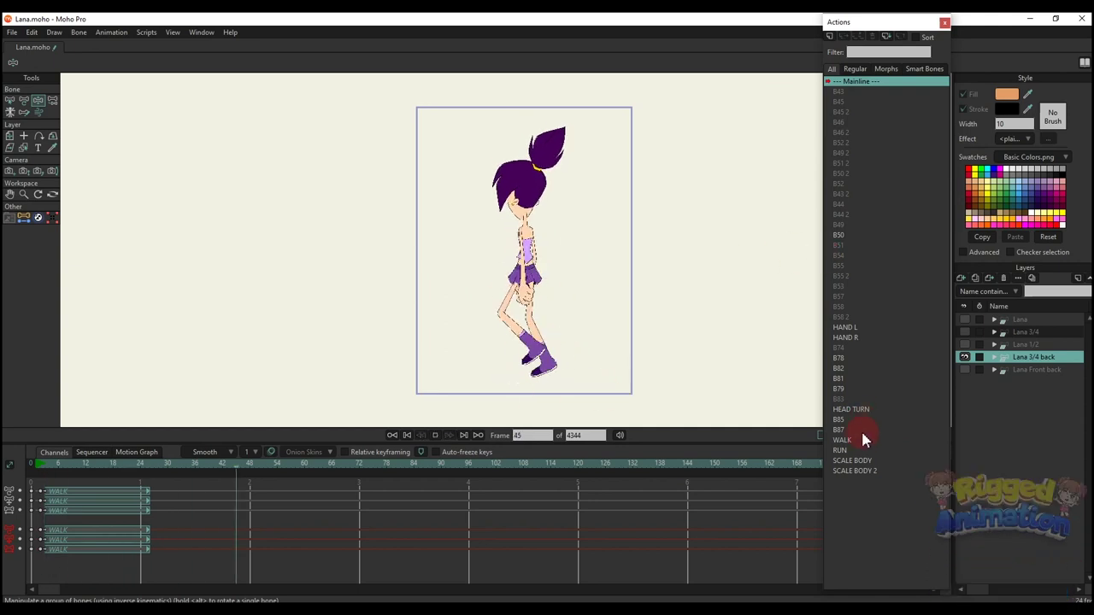
# Insert the RUN action for Lana 3/4 back at frame 59 and play it back
pyautogui.click(853, 450)
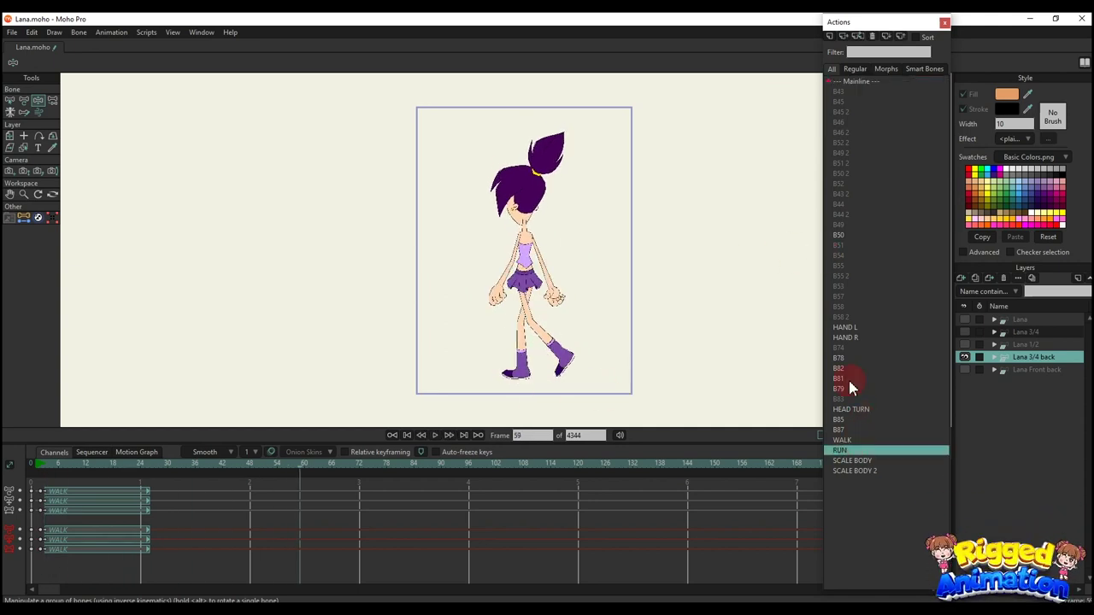
pyautogui.click(839, 39)
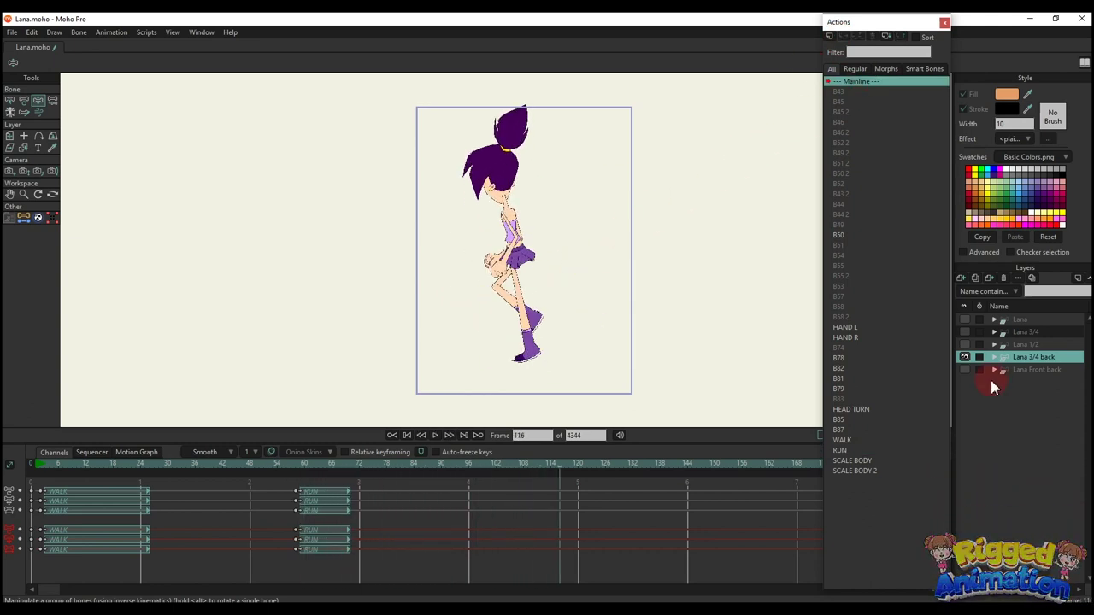
# Hide the Lana 3/4 back layer, and show and select the Lana Front back layer
pyautogui.click(965, 358)
pyautogui.click(1016, 369)
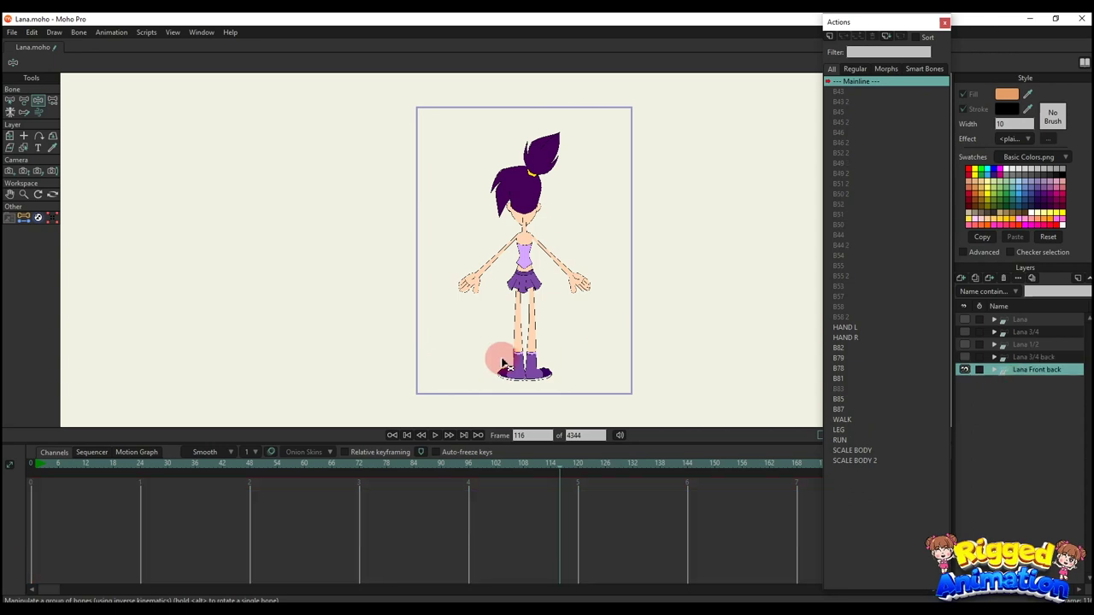
pyautogui.moveTo(491, 296); pyautogui.dragTo(503, 312)
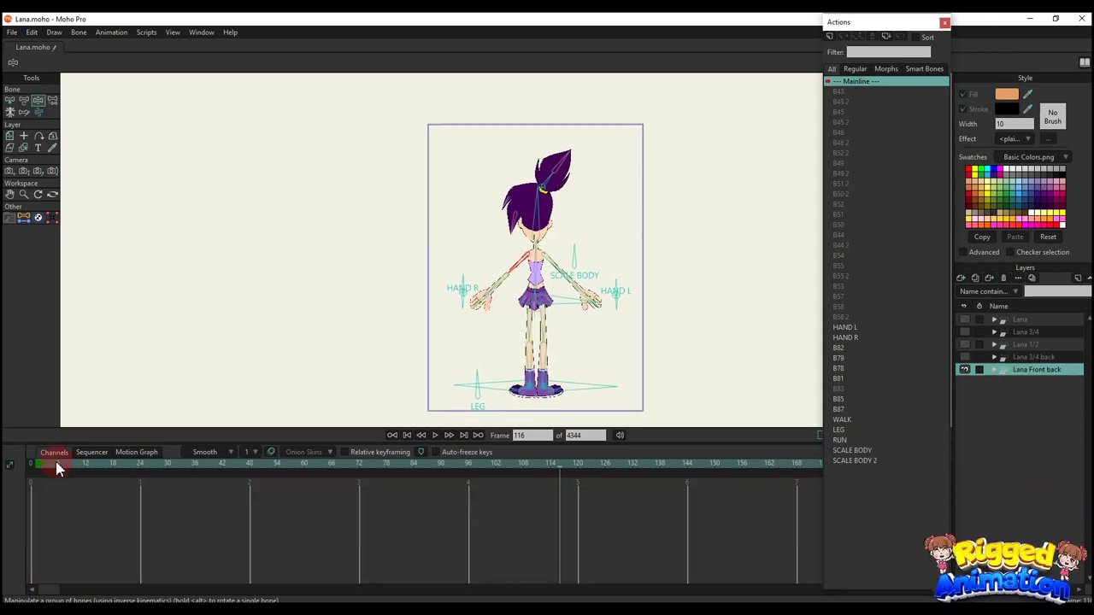
# Rotate the SCALE BODY control at frame 8 with Transform Bone and delete the test keyframes
pyautogui.scroll(2, 538, 247)
pyautogui.moveTo(535, 278); pyautogui.dragTo(643, 260)
pyautogui.press('t')
pyautogui.scroll(2, 558, 251)
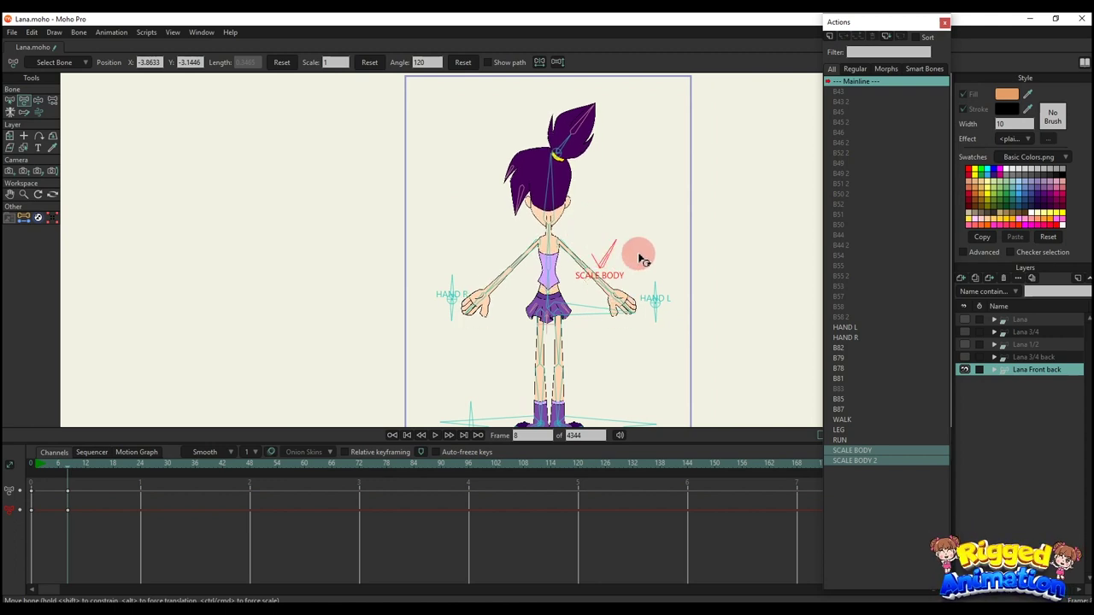
pyautogui.click(72, 466)
# Rotate the HAND R and HAND L control bones at frame 8 to test the hand poses of Lana Front back
pyautogui.moveTo(462, 281); pyautogui.dragTo(389, 218)
pyautogui.scroll(3, 387, 218)
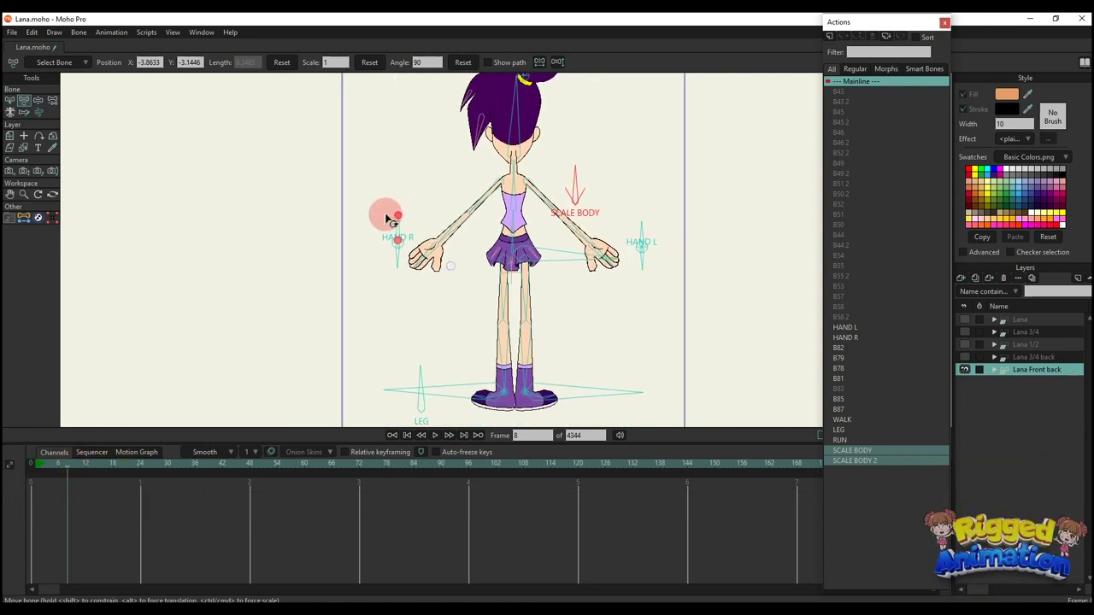
pyautogui.click(391, 231)
pyautogui.moveTo(357, 298); pyautogui.dragTo(542, 170)
pyautogui.moveTo(741, 229); pyautogui.dragTo(593, 177)
pyautogui.scroll(2, 522, 199)
pyautogui.moveTo(475, 236); pyautogui.dragTo(427, 277)
pyautogui.click(349, 306)
pyautogui.moveTo(369, 299); pyautogui.dragTo(255, 319)
pyautogui.moveTo(502, 314); pyautogui.dragTo(394, 281)
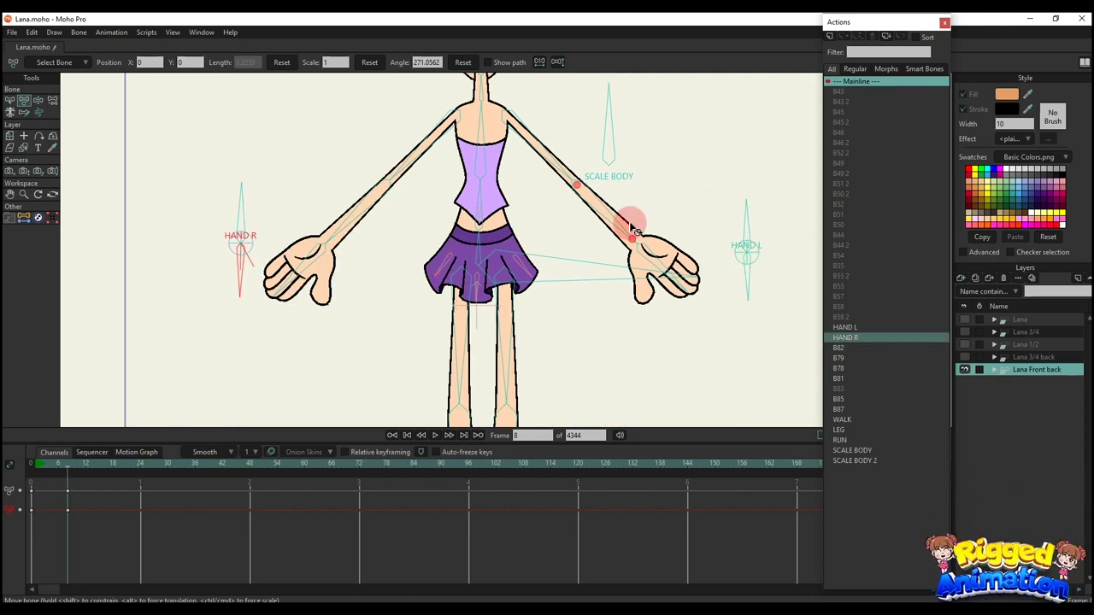
# Bend the forearm on the HAND L side downward at frame 8
pyautogui.moveTo(633, 229); pyautogui.dragTo(761, 279)
pyautogui.moveTo(657, 247)
pyautogui.mouseDown()
pyautogui.moveTo(562, 234)
pyautogui.moveTo(453, 299)
pyautogui.moveTo(667, 259)
pyautogui.mouseUp()
pyautogui.scroll(-5, 633, 260)
pyautogui.moveTo(599, 264); pyautogui.dragTo(606, 275)
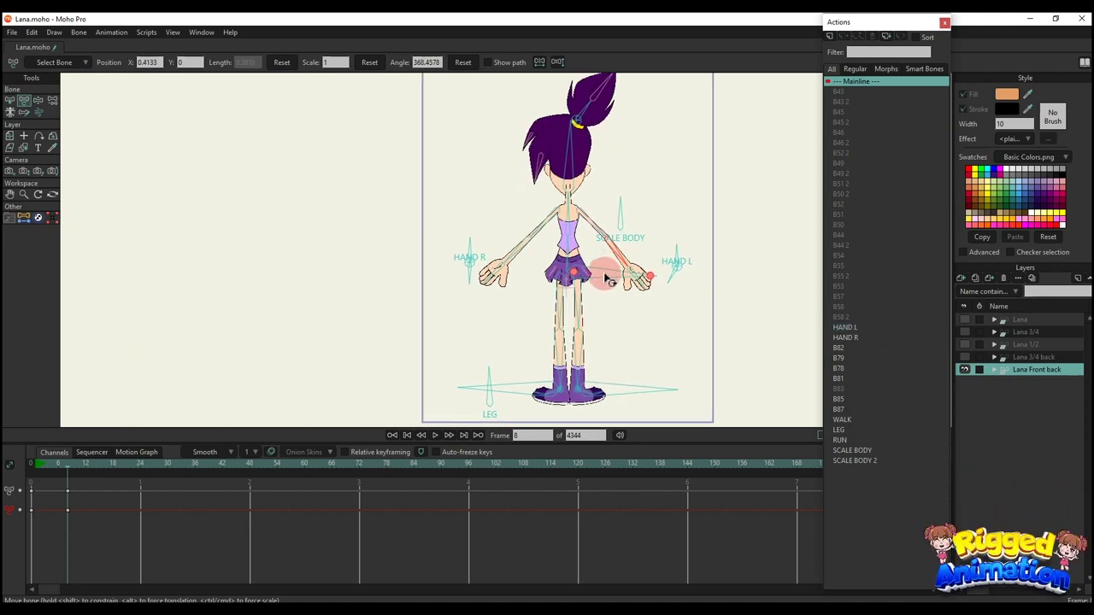
# Move one foot's control bone toward the other foot, test the LEG control at frame 8, and delete the test keyframes
pyautogui.press('z')
pyautogui.moveTo(502, 379); pyautogui.dragTo(464, 301)
pyautogui.scroll(3, 477, 312)
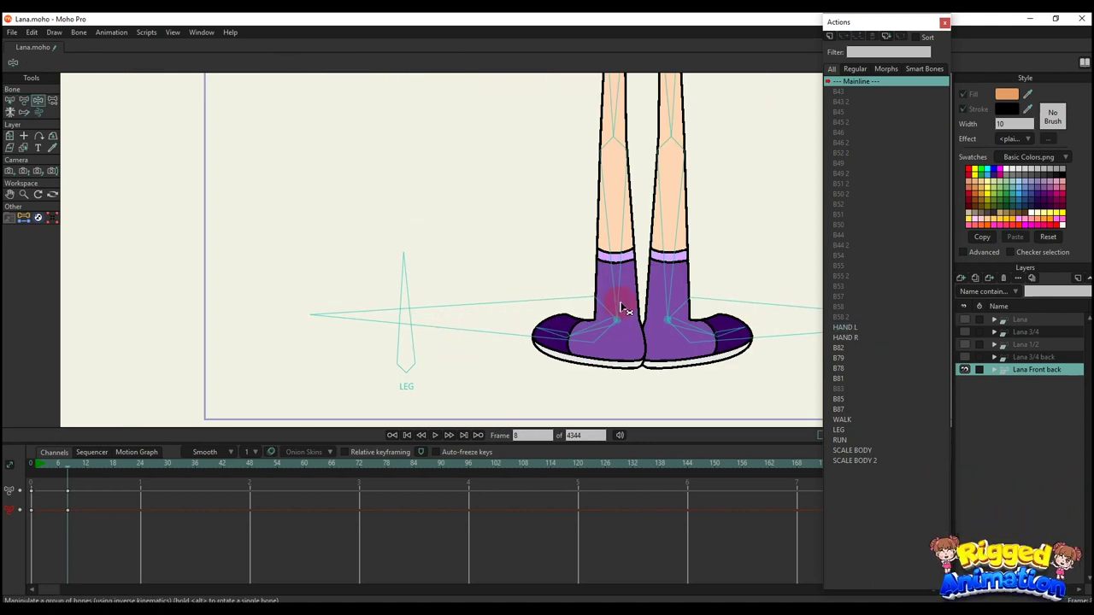
pyautogui.press('t')
pyautogui.moveTo(602, 320)
pyautogui.mouseDown()
pyautogui.moveTo(692, 310)
pyautogui.moveTo(672, 342)
pyautogui.moveTo(602, 329)
pyautogui.mouseUp()
pyautogui.click(406, 298)
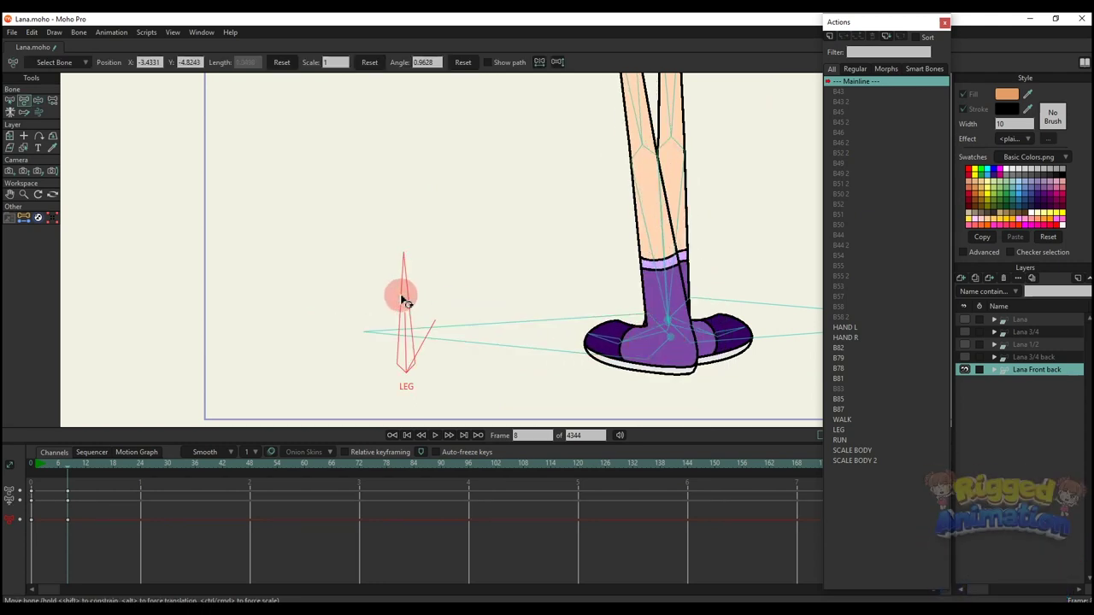
pyautogui.moveTo(406, 298)
pyautogui.mouseDown()
pyautogui.moveTo(471, 357)
pyautogui.moveTo(401, 301)
pyautogui.mouseUp()
pyautogui.moveTo(449, 335); pyautogui.dragTo(363, 301)
pyautogui.scroll(-5, 305, 378)
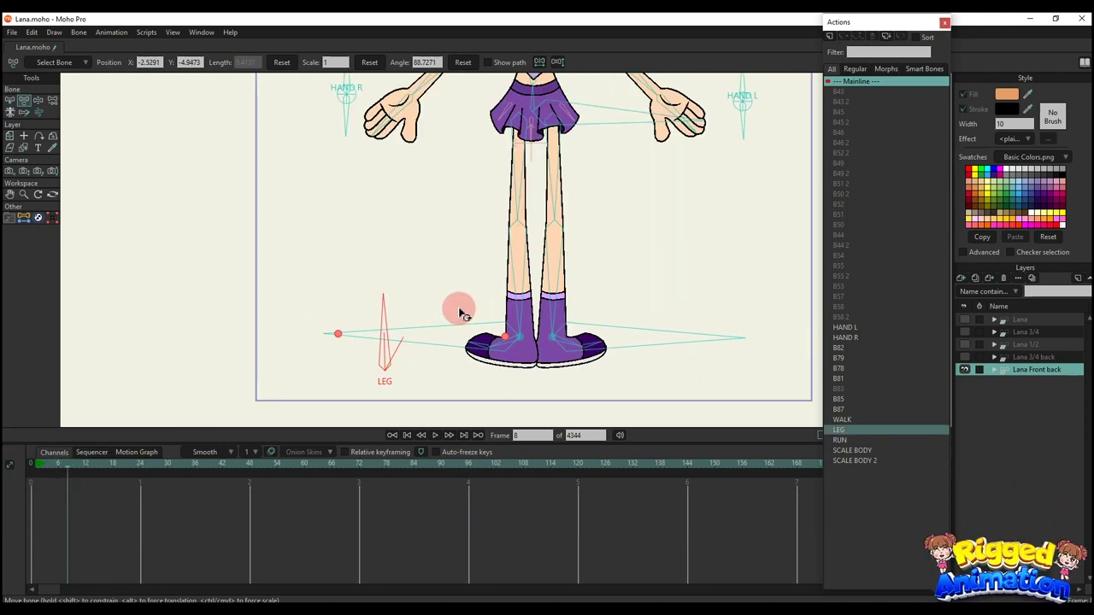
# Lower the hips of Lana Front back into a knees-out crouch at frame 8 using Manipulate Bones, and play the motion
pyautogui.press('z')
pyautogui.moveTo(564, 229)
pyautogui.mouseDown()
pyautogui.moveTo(573, 288)
pyautogui.moveTo(550, 244)
pyautogui.mouseUp()
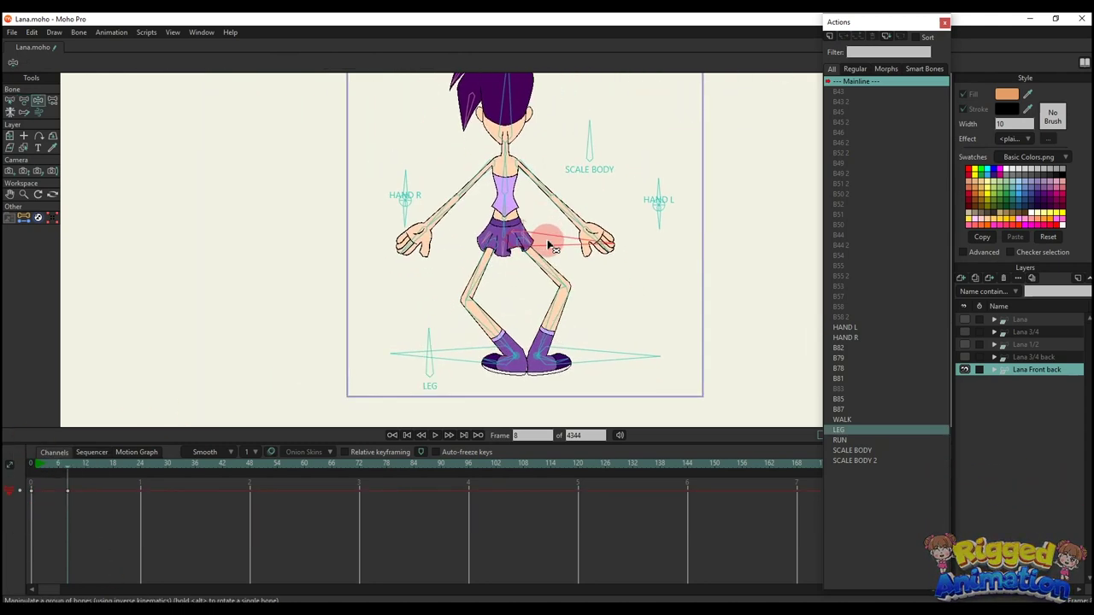
pyautogui.scroll(-3, 478, 293)
pyautogui.moveTo(479, 293); pyautogui.dragTo(470, 319)
pyautogui.click(39, 465)
pyautogui.press('space')
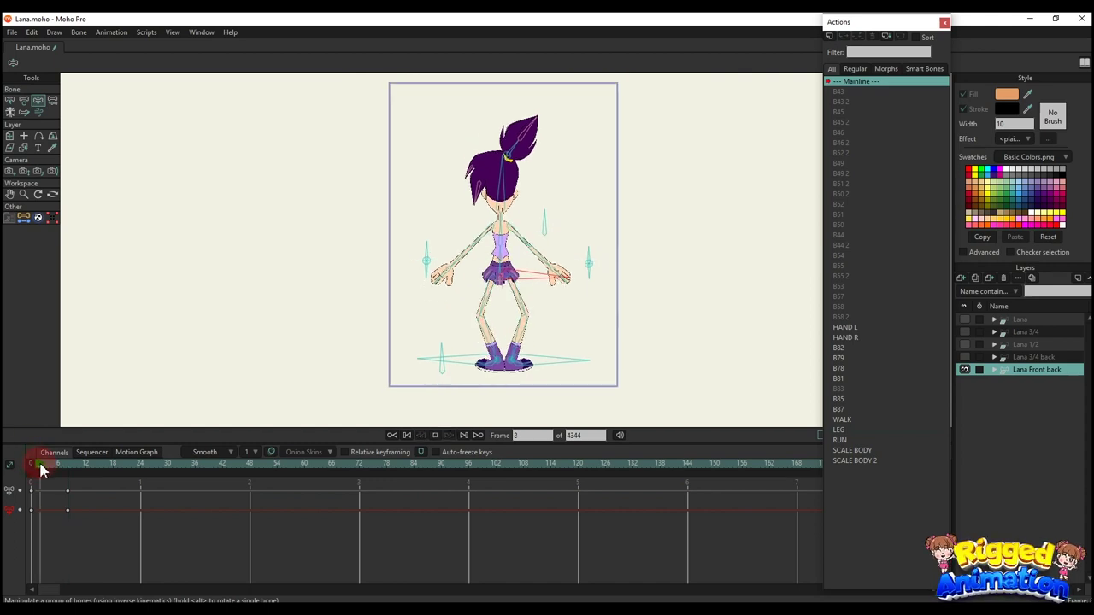
pyautogui.press('space')
pyautogui.press('space')
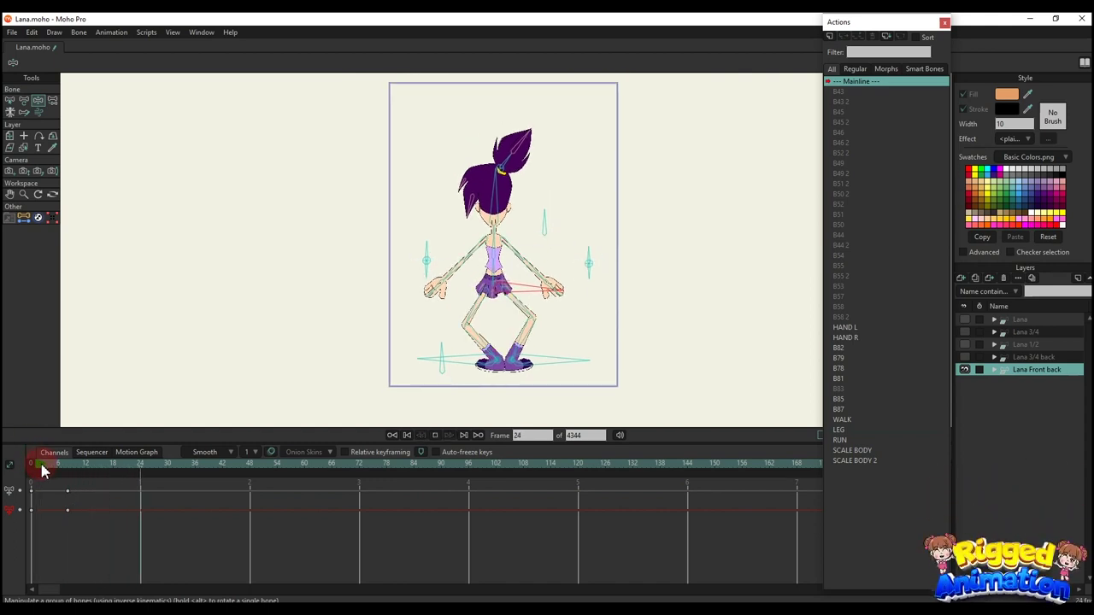
# Shift the crouched hips sideways at frame 8, play the motion, and delete the test keyframes
pyautogui.click(62, 474)
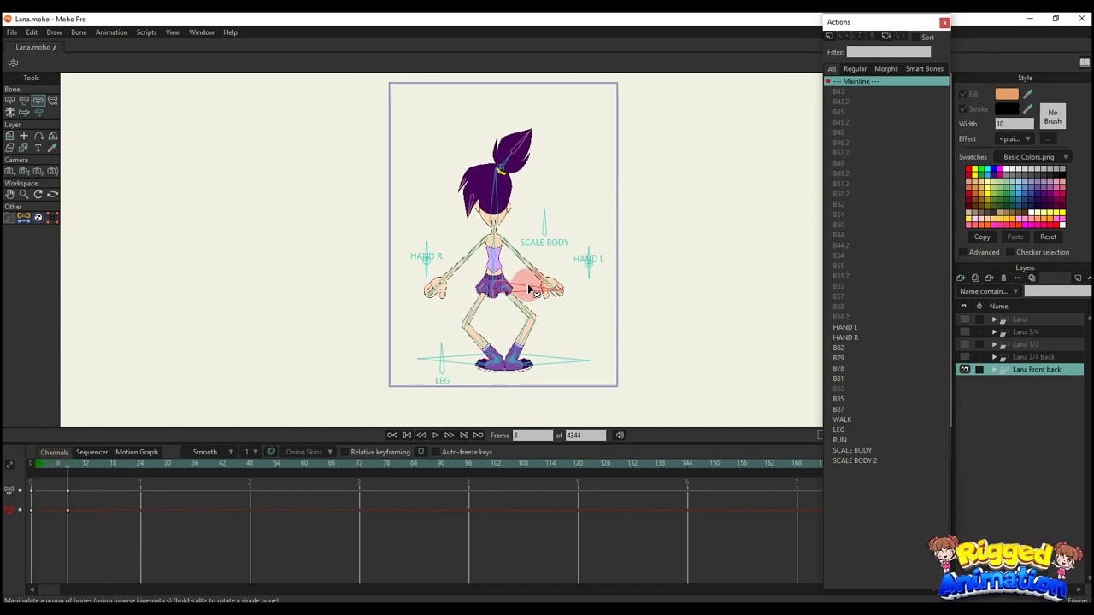
pyautogui.moveTo(532, 290); pyautogui.dragTo(480, 292)
pyautogui.click(70, 455)
pyautogui.click(38, 470)
pyautogui.press('space')
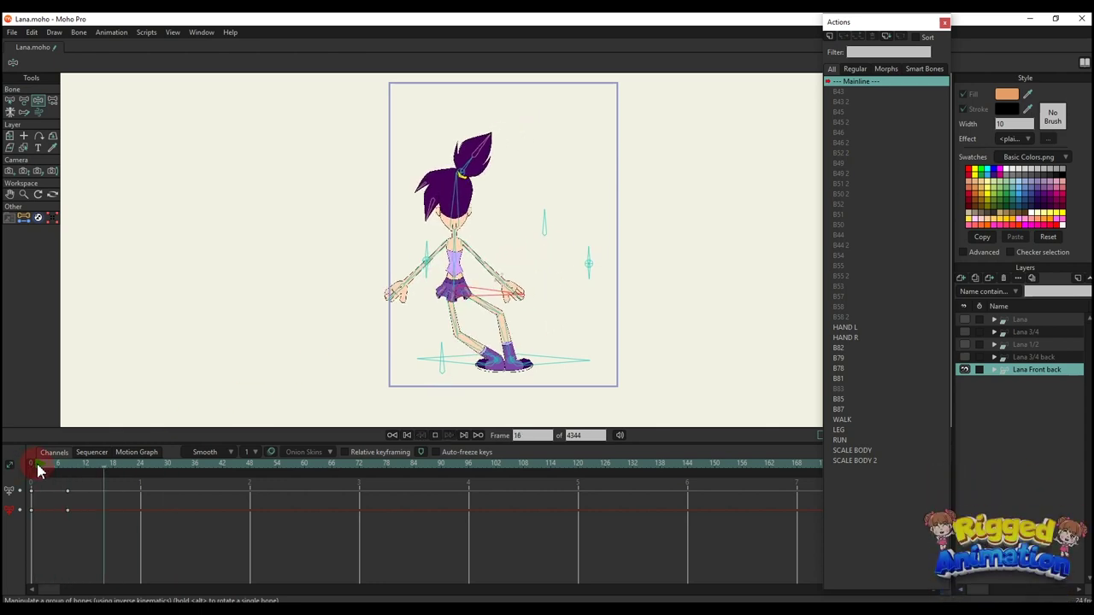
pyautogui.press('space')
pyautogui.moveTo(115, 541); pyautogui.dragTo(10, 460)
pyautogui.press('Delete')
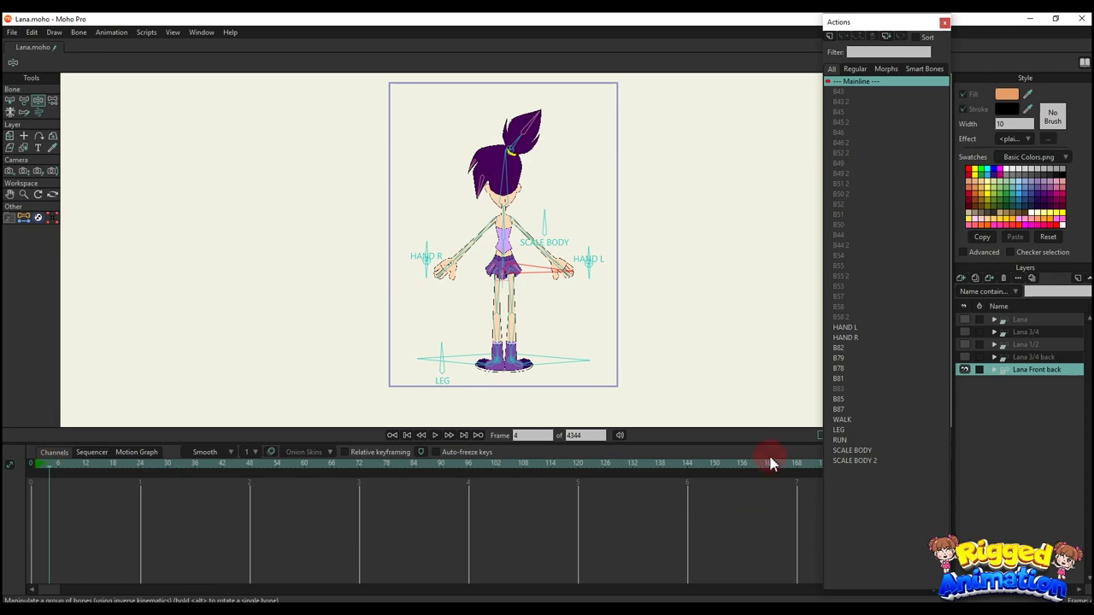
# Insert the WALK action for Lana Front back at frame 4 and play the animation
pyautogui.click(844, 36)
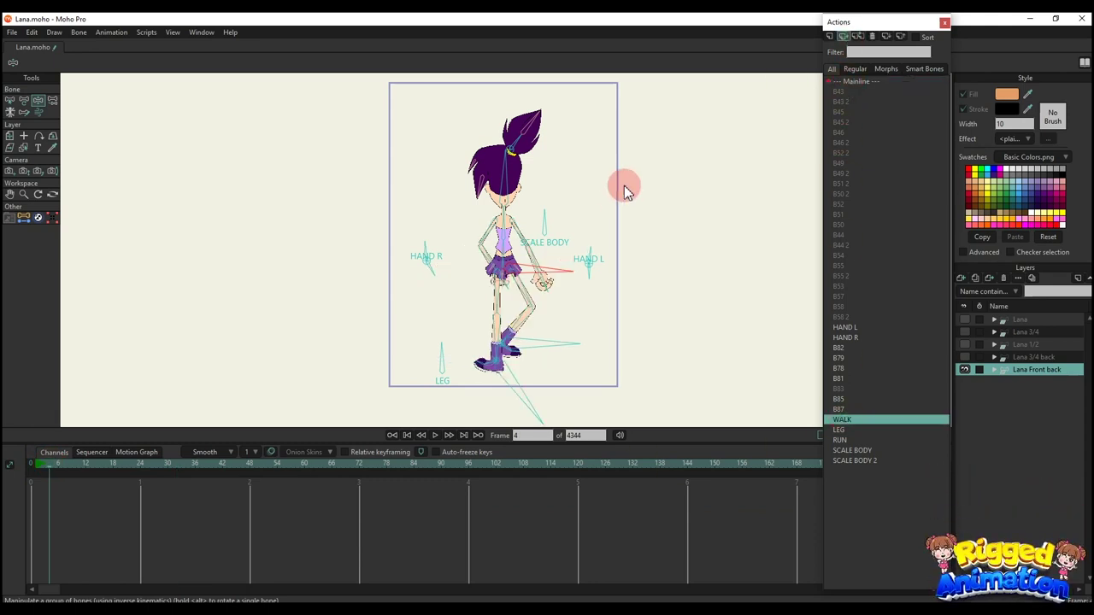
pyautogui.press('space')
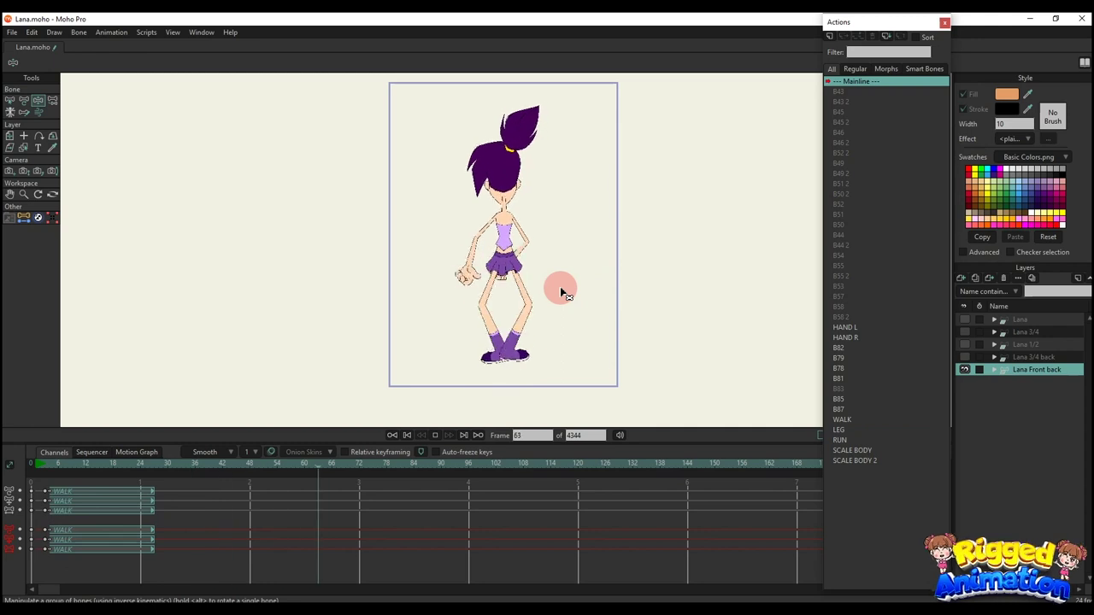
pyautogui.press('space')
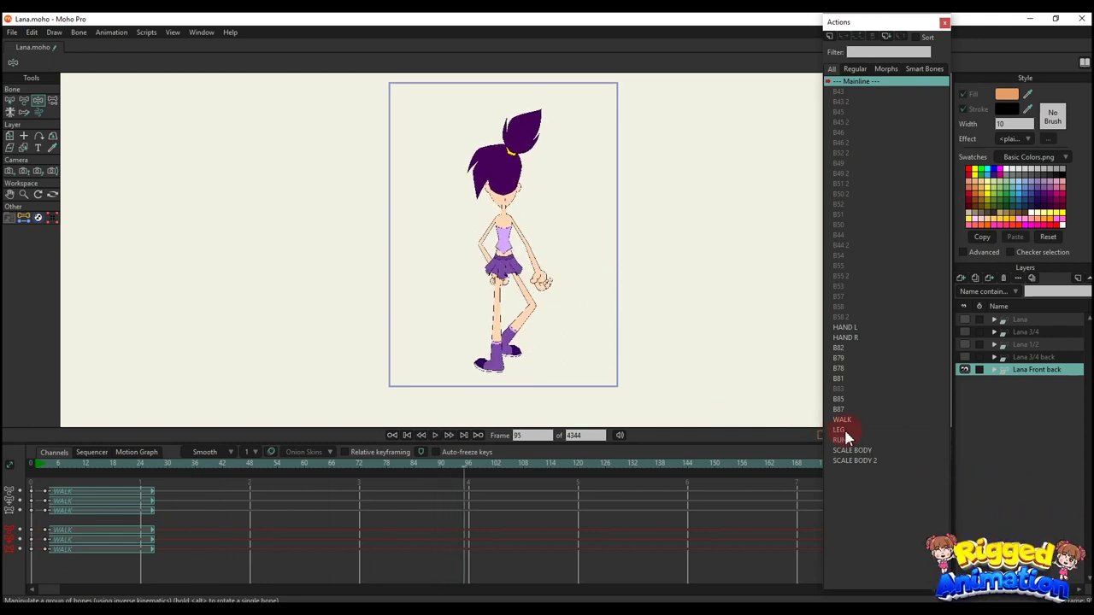
# Insert the RUN action for Lana Front back at frame 95 and play it back
pyautogui.click(844, 440)
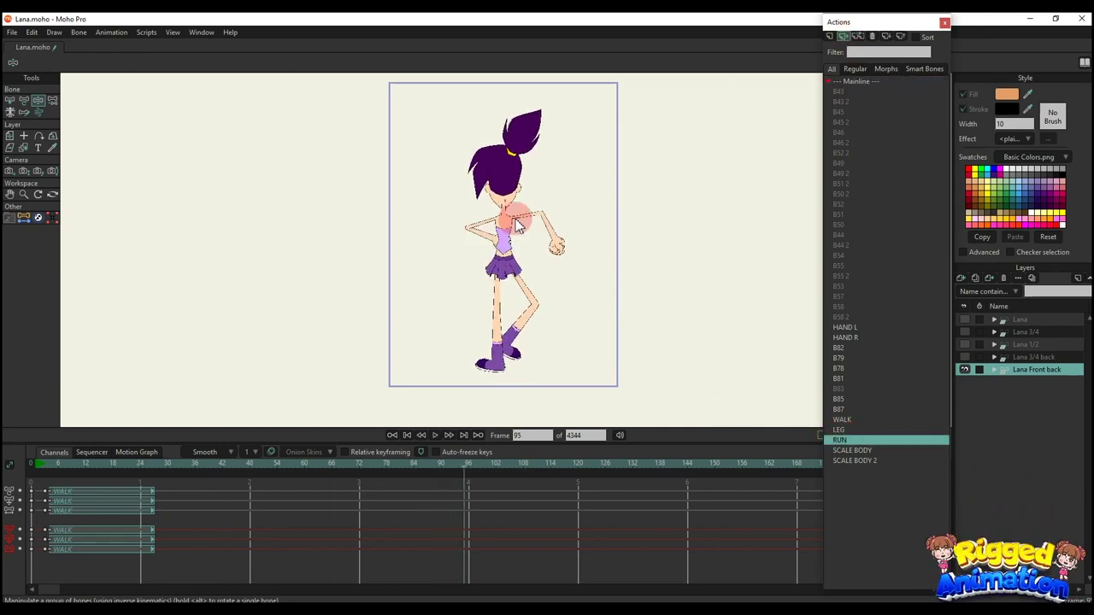
pyautogui.click(844, 37)
pyautogui.press('space')
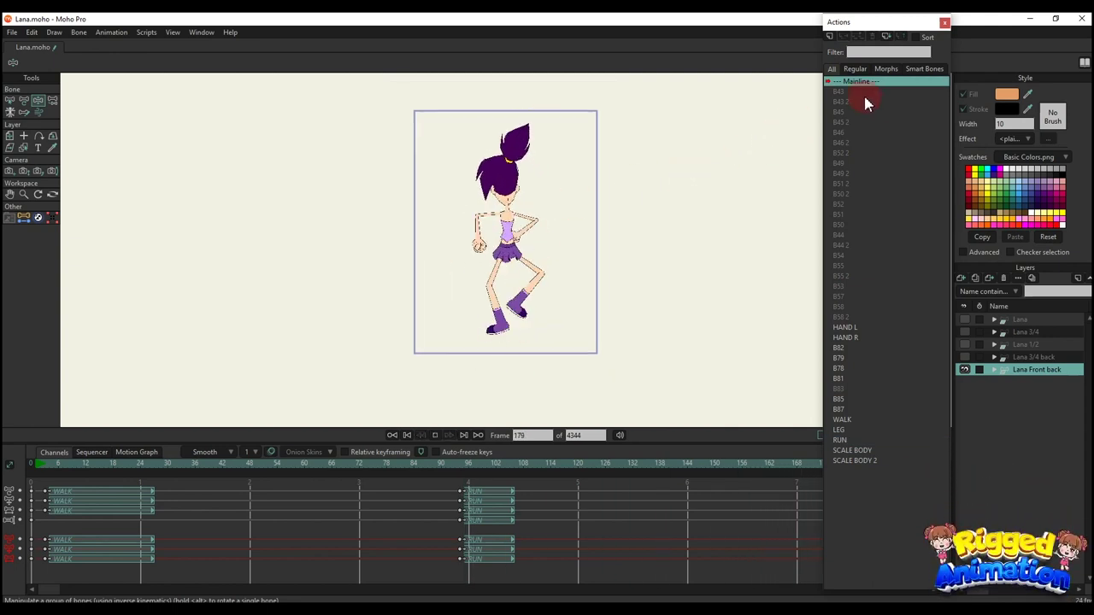
pyautogui.press('space')
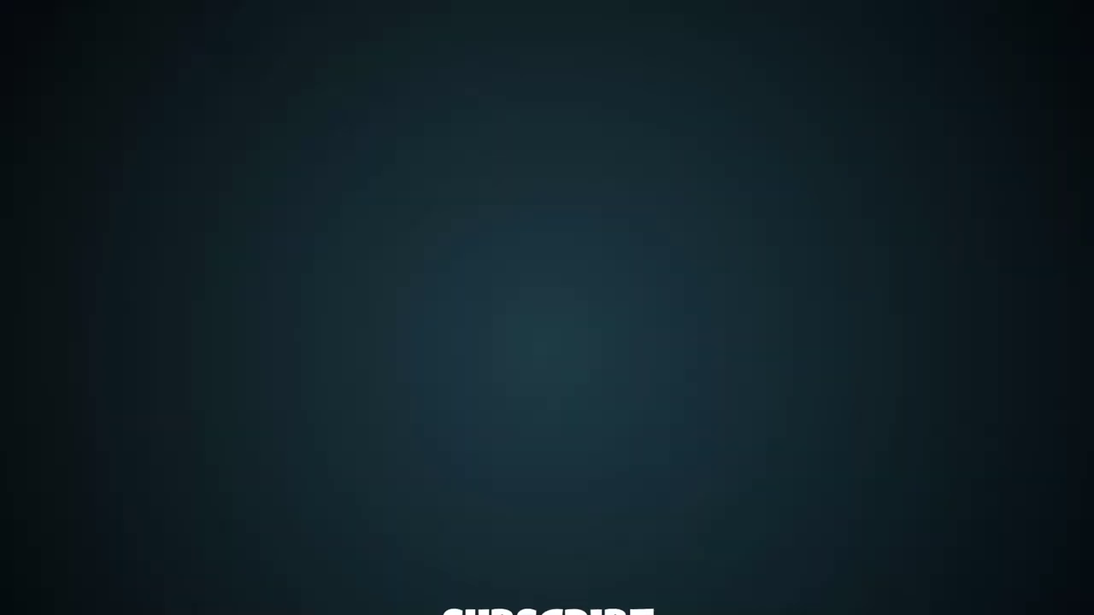